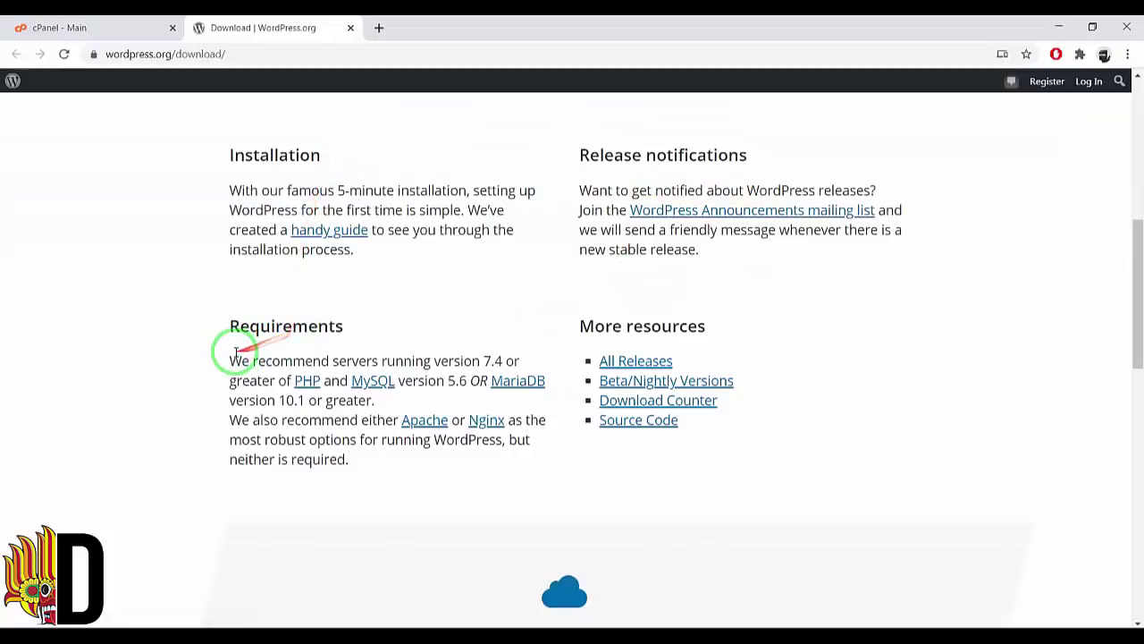
# Highlight the recommended server requirements text on the WordPress download page
pyautogui.moveTo(230, 360); pyautogui.dragTo(384, 405)
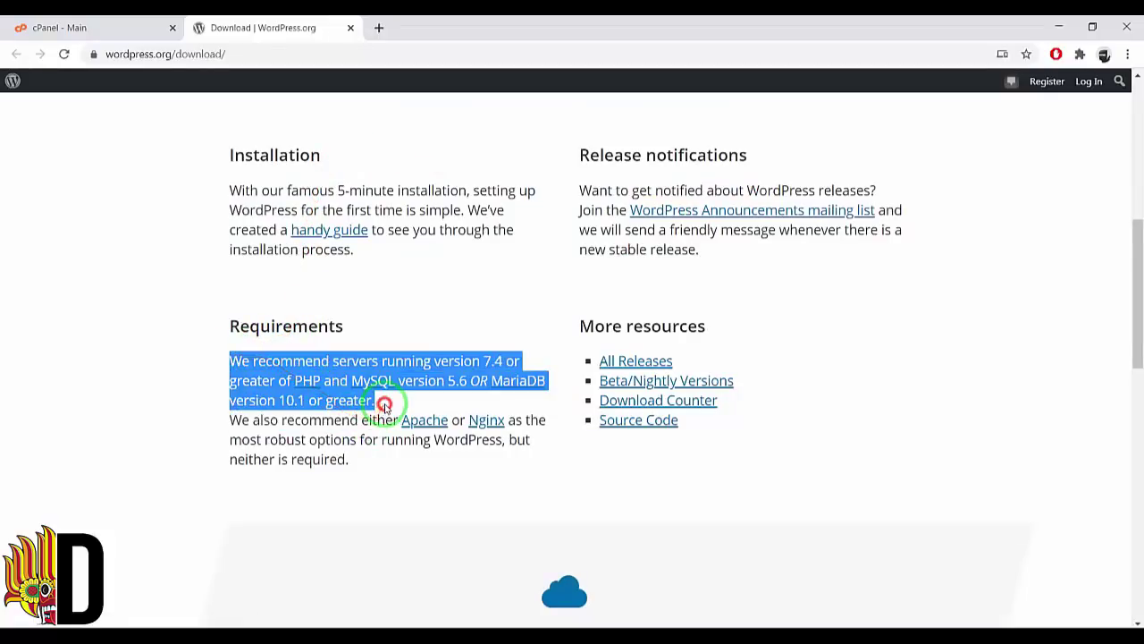
pyautogui.click(240, 364)
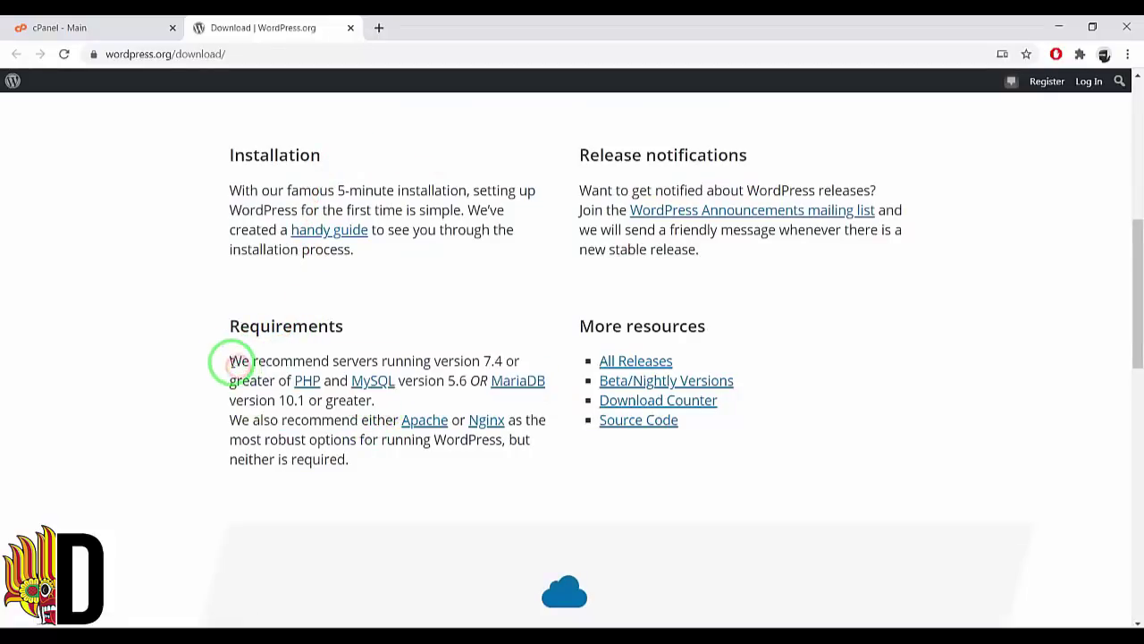
pyautogui.moveTo(235, 363)
pyautogui.mouseDown()
pyautogui.moveTo(457, 396)
pyautogui.moveTo(388, 358)
pyautogui.moveTo(457, 458)
pyautogui.moveTo(328, 379)
pyautogui.moveTo(375, 340)
pyautogui.moveTo(416, 421)
pyautogui.moveTo(347, 401)
pyautogui.moveTo(370, 383)
pyautogui.moveTo(192, 363)
pyautogui.moveTo(306, 383)
pyautogui.moveTo(337, 373)
pyautogui.mouseUp()
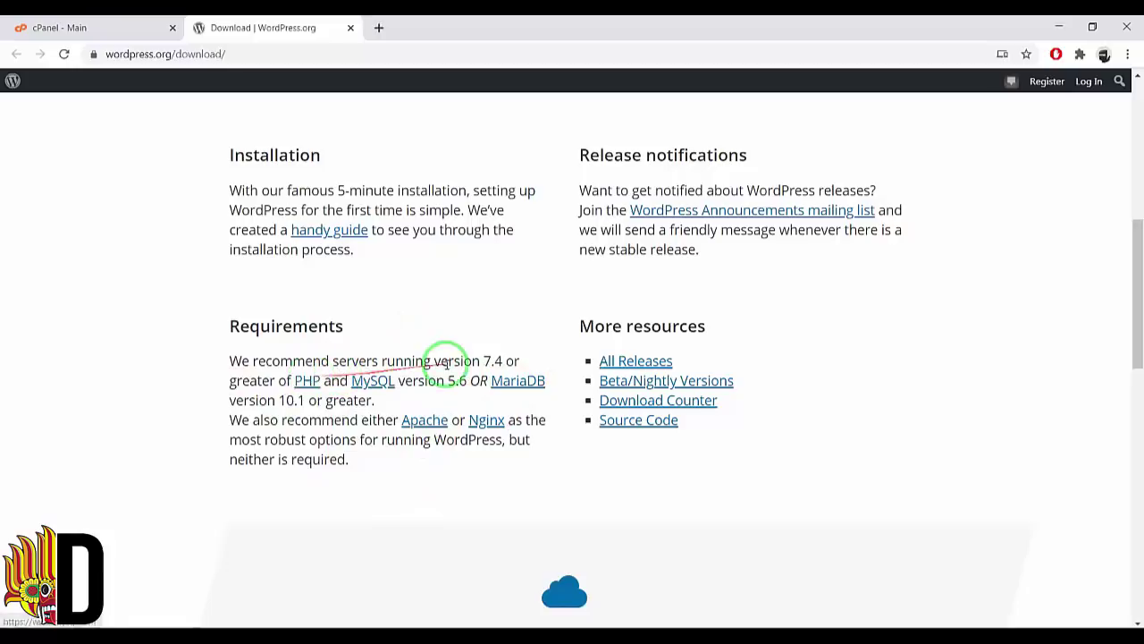
pyautogui.moveTo(512, 362)
pyautogui.mouseDown()
pyautogui.moveTo(375, 370)
pyautogui.moveTo(450, 400)
pyautogui.mouseUp()
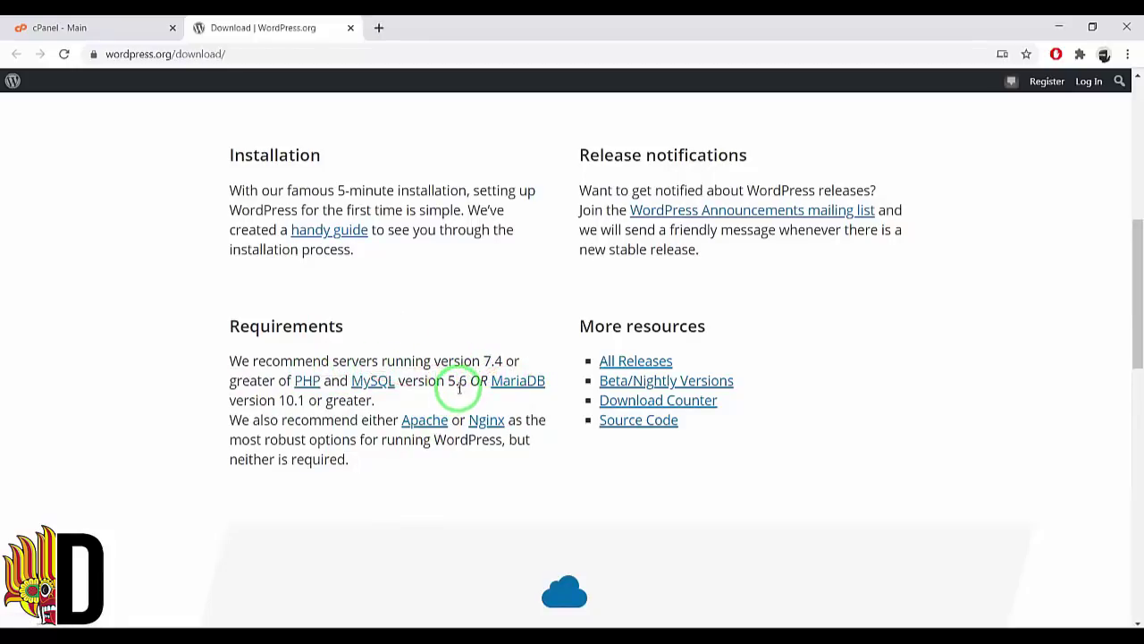
pyautogui.moveTo(488, 391); pyautogui.dragTo(298, 404)
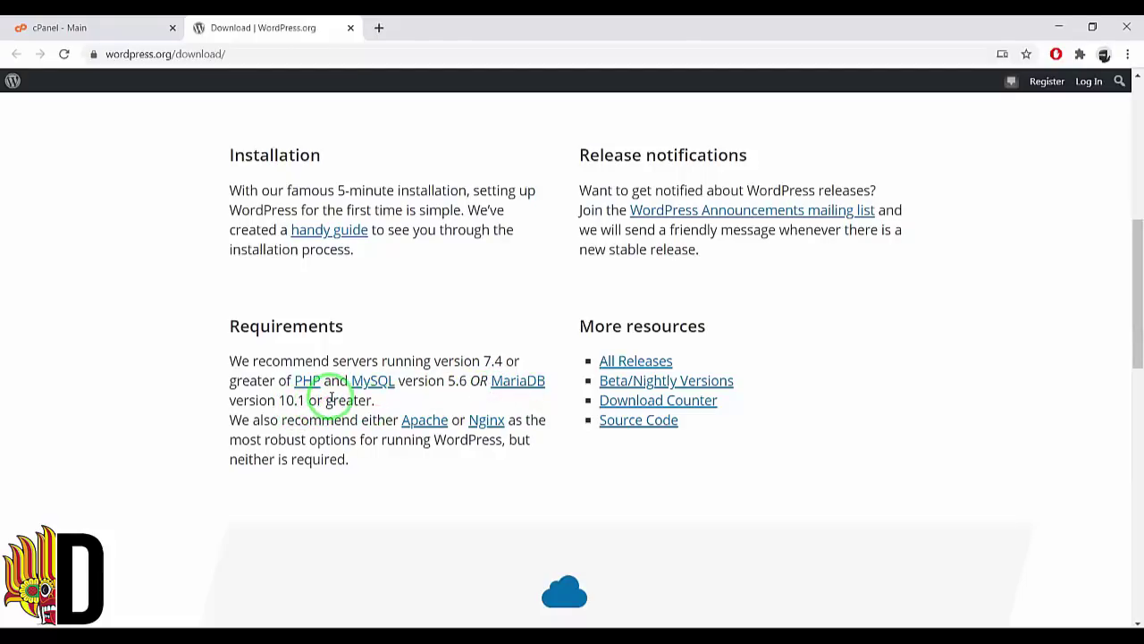
pyautogui.moveTo(330, 400); pyautogui.dragTo(378, 378)
# Scroll further down the download page, then switch back to the 'cPanel - Main' tab
pyautogui.scroll(-3, 381, 376)
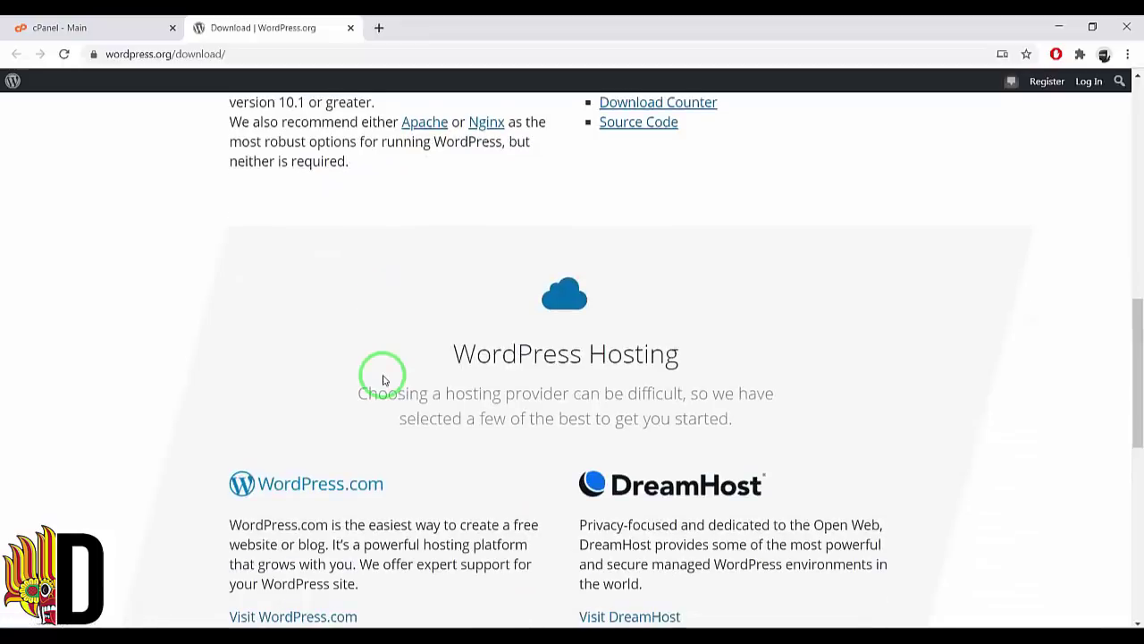
pyautogui.scroll(-7, 383, 378)
pyautogui.moveTo(438, 388)
pyautogui.mouseDown()
pyautogui.moveTo(1135, 549)
pyautogui.moveTo(1129, 120)
pyautogui.moveTo(789, 241)
pyautogui.mouseUp()
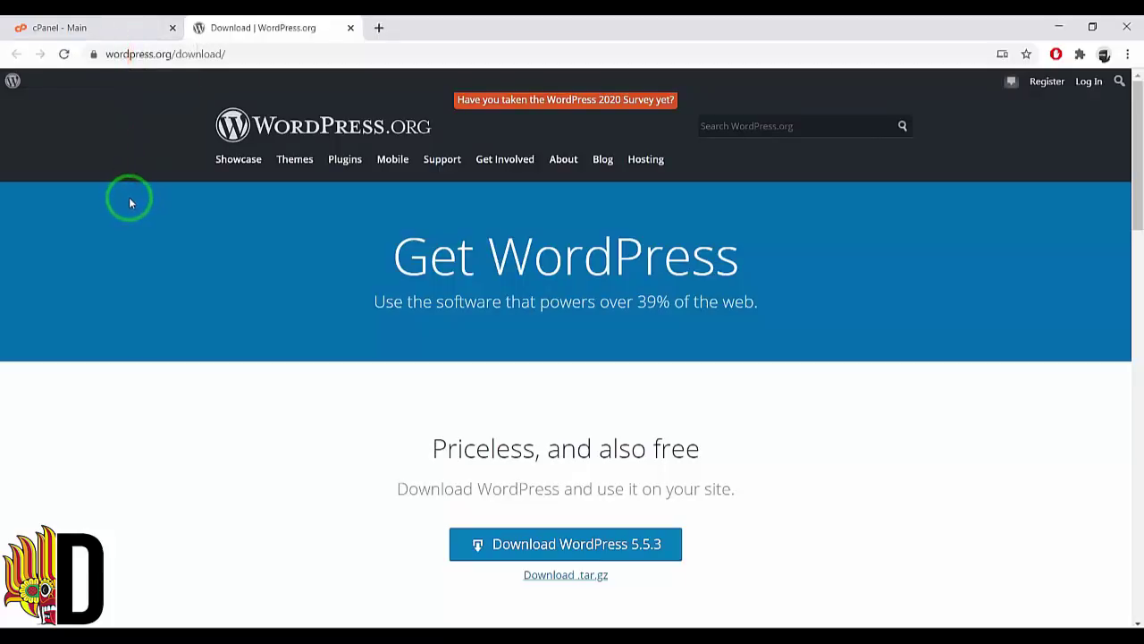
pyautogui.click(58, 28)
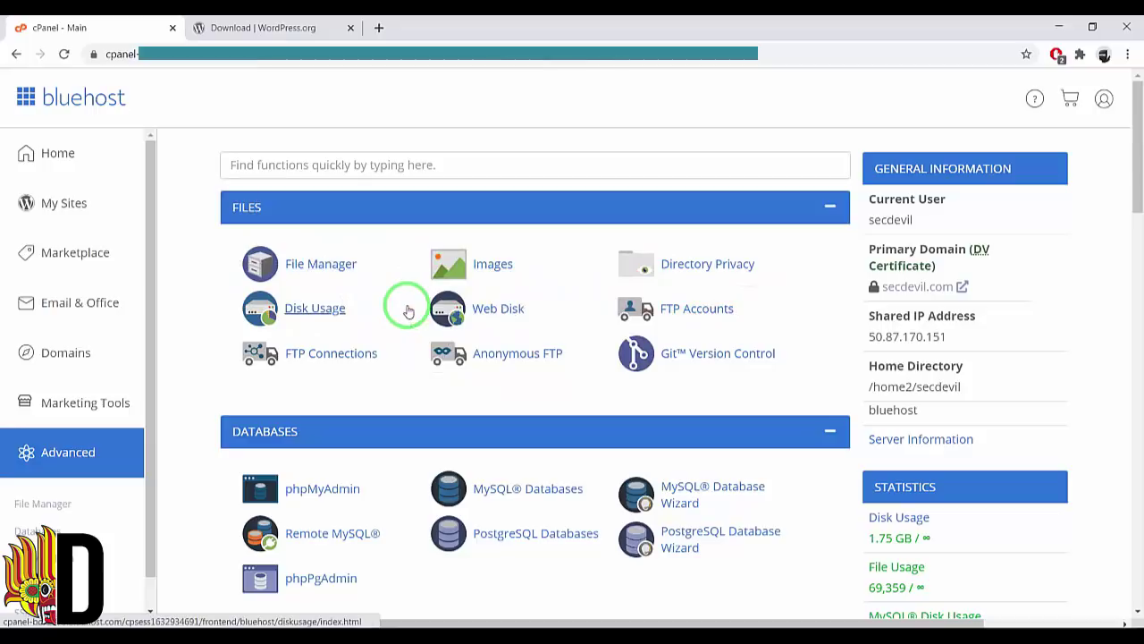
pyautogui.scroll(-2, 401, 326)
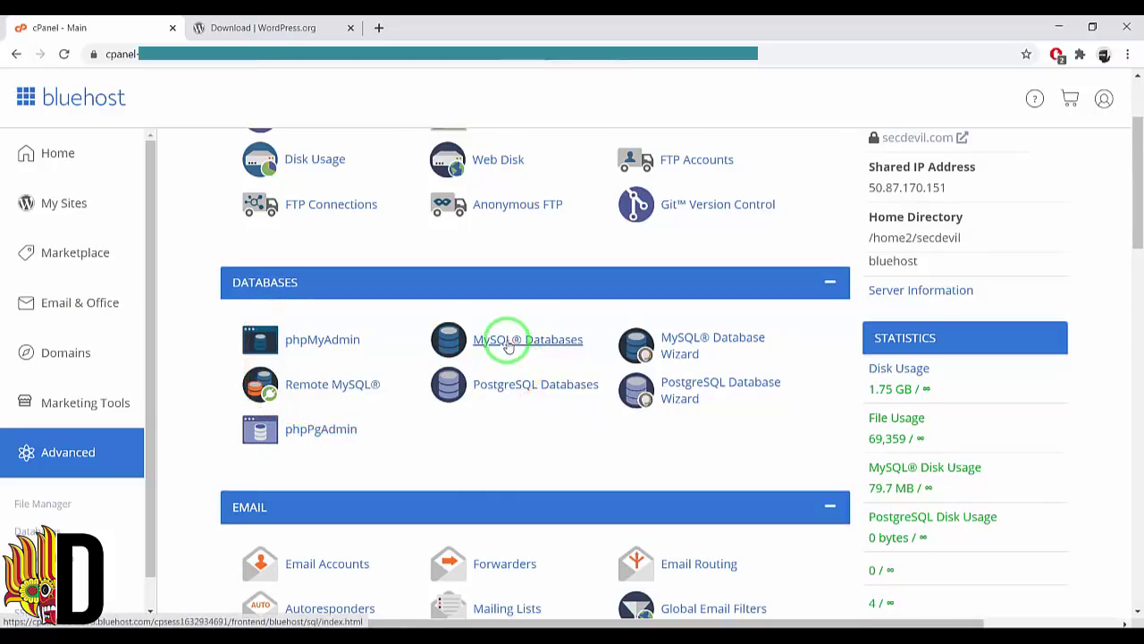
pyautogui.scroll(-1, 507, 346)
pyautogui.scroll(-3, 507, 340)
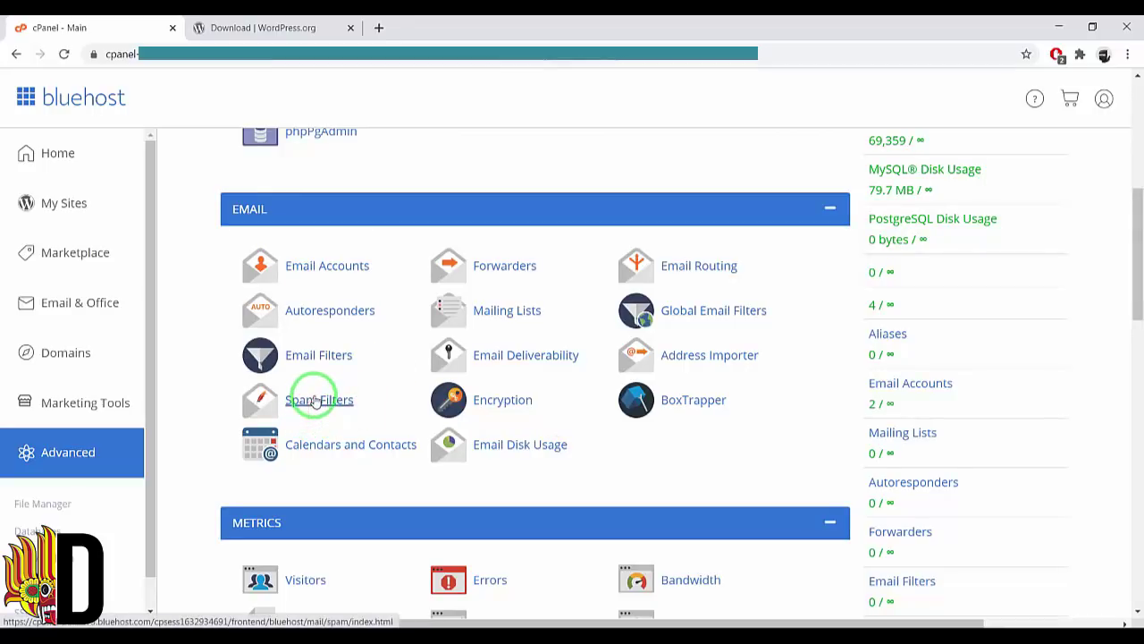
pyautogui.scroll(-3, 315, 402)
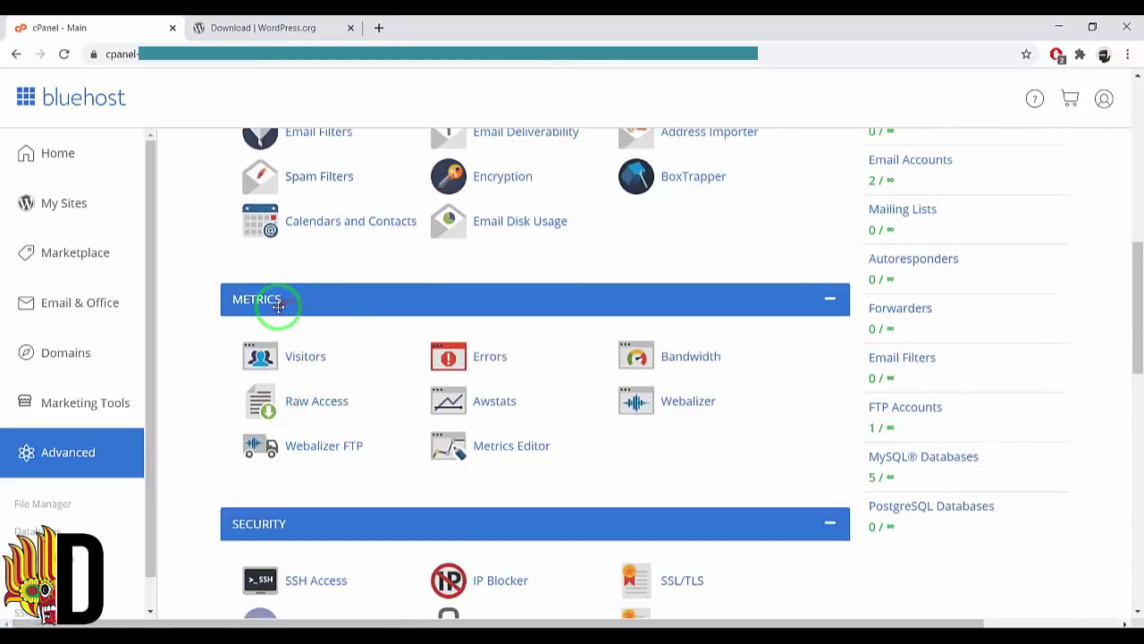
pyautogui.scroll(-1, 278, 307)
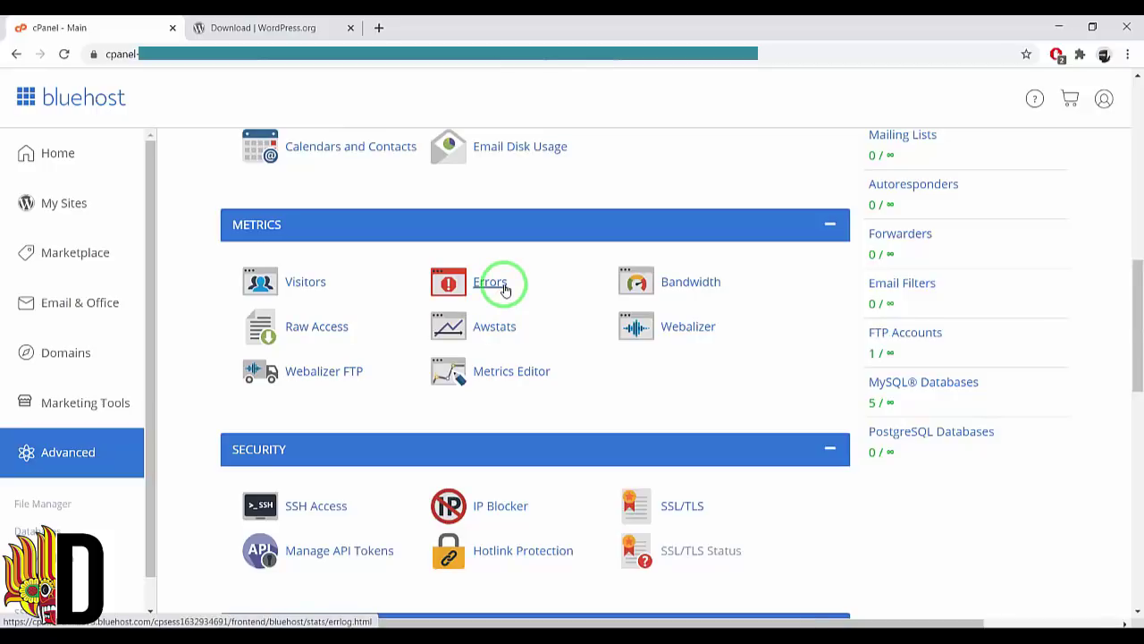
pyautogui.scroll(-2, 506, 286)
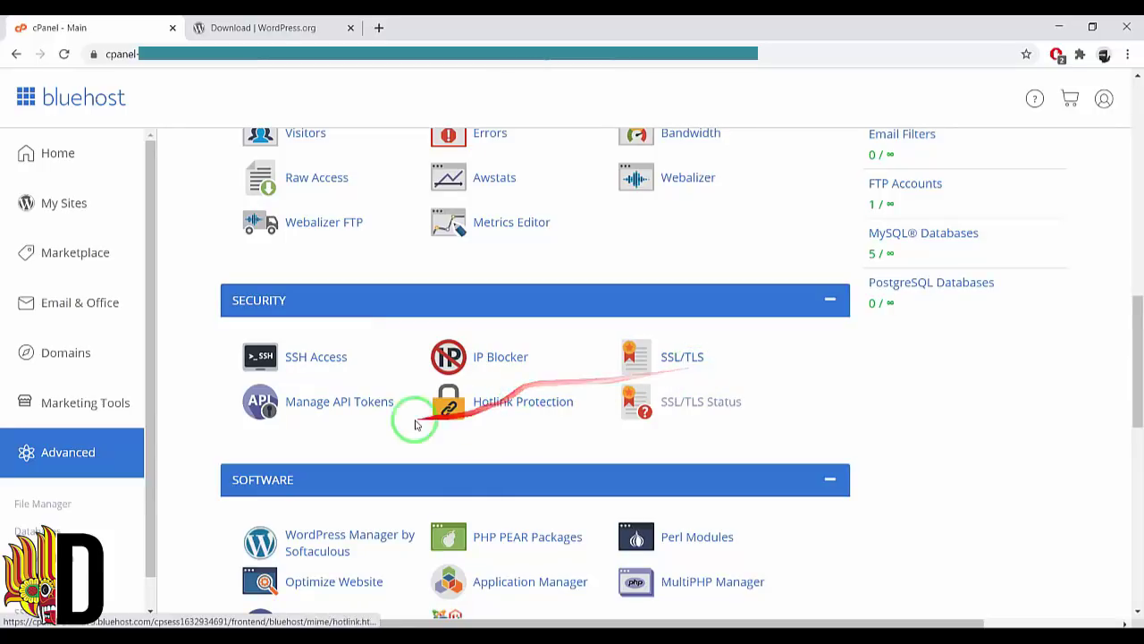
pyautogui.scroll(-1, 374, 406)
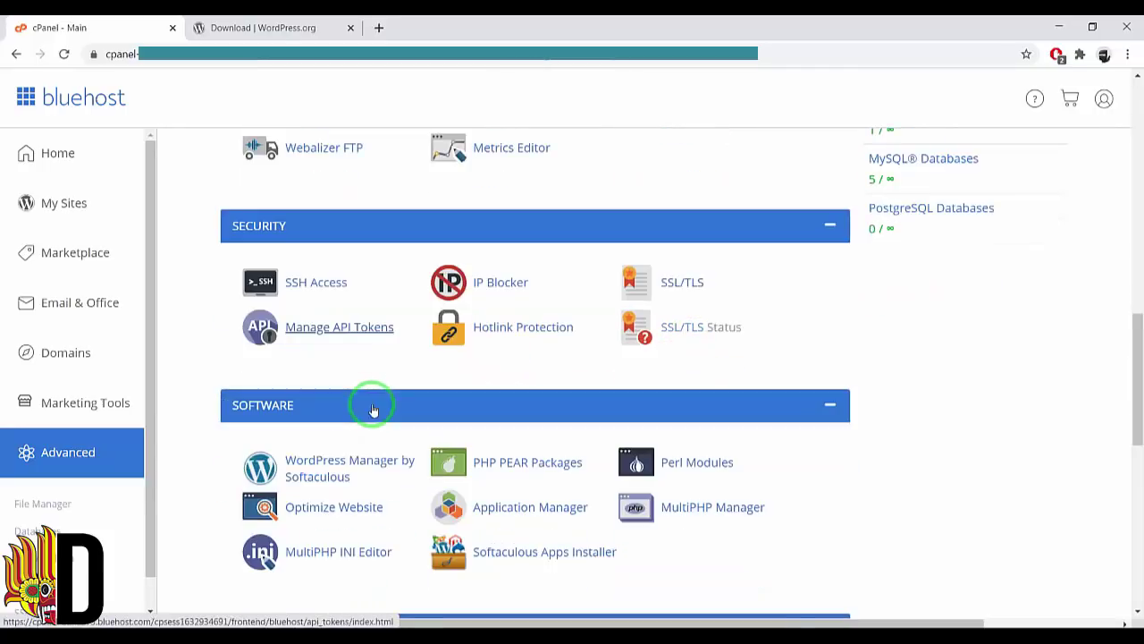
pyautogui.scroll(-1, 348, 407)
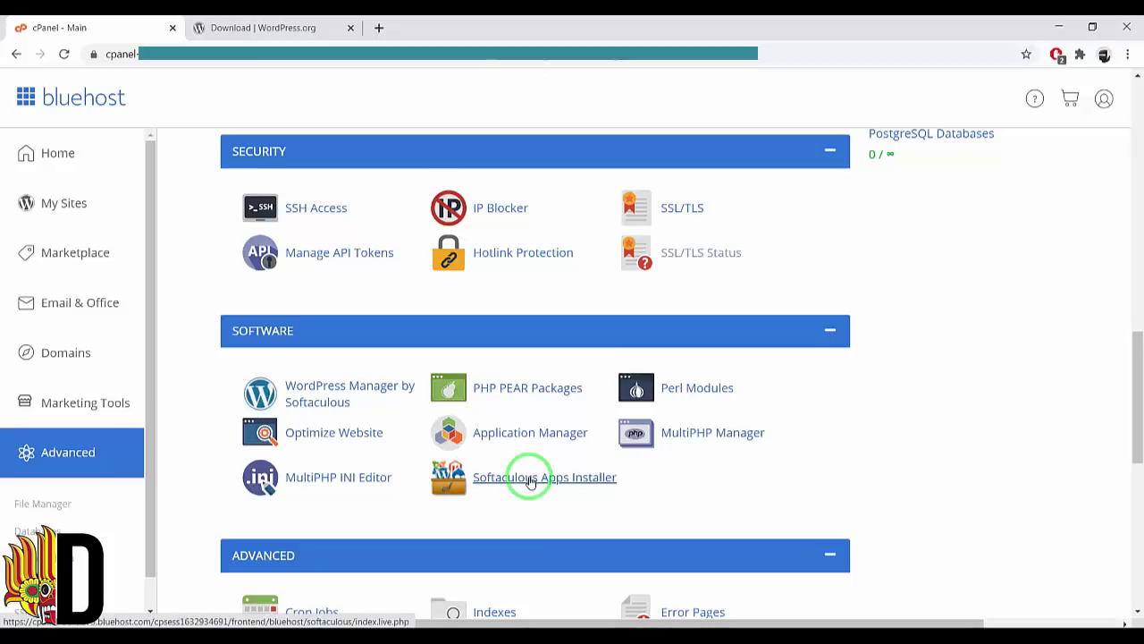
pyautogui.scroll(-2, 530, 481)
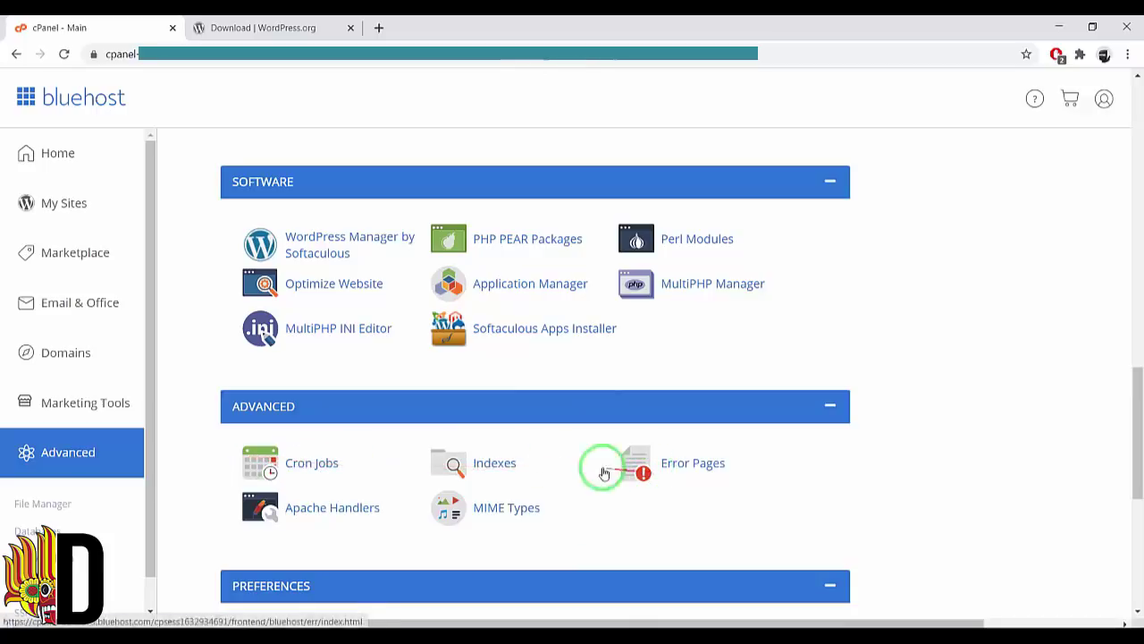
pyautogui.scroll(-3, 443, 462)
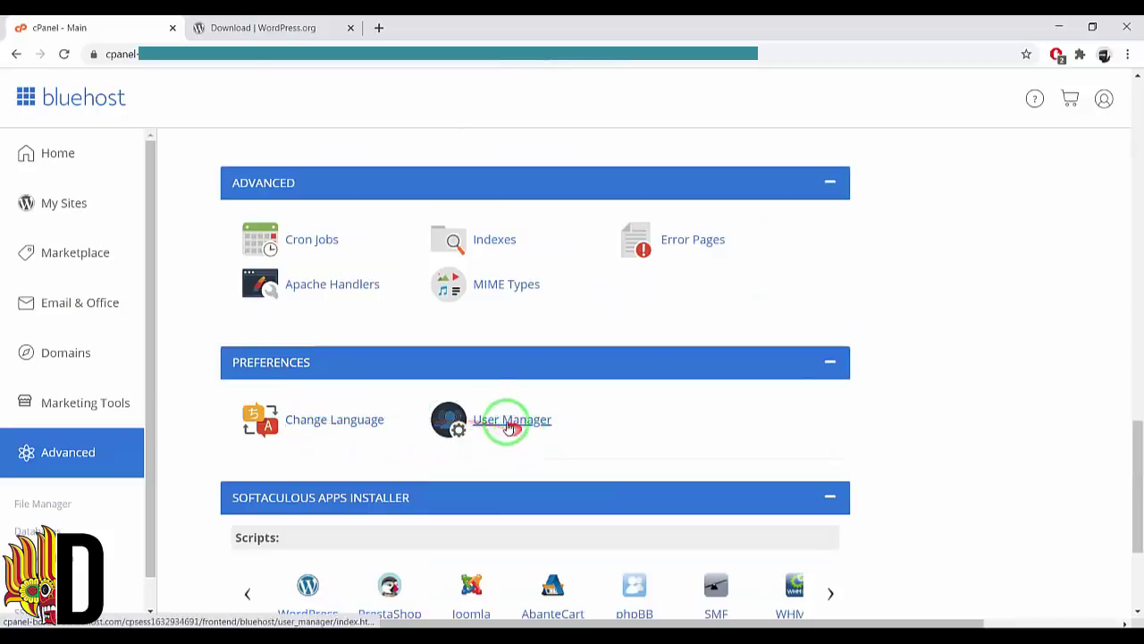
pyautogui.scroll(-2, 478, 424)
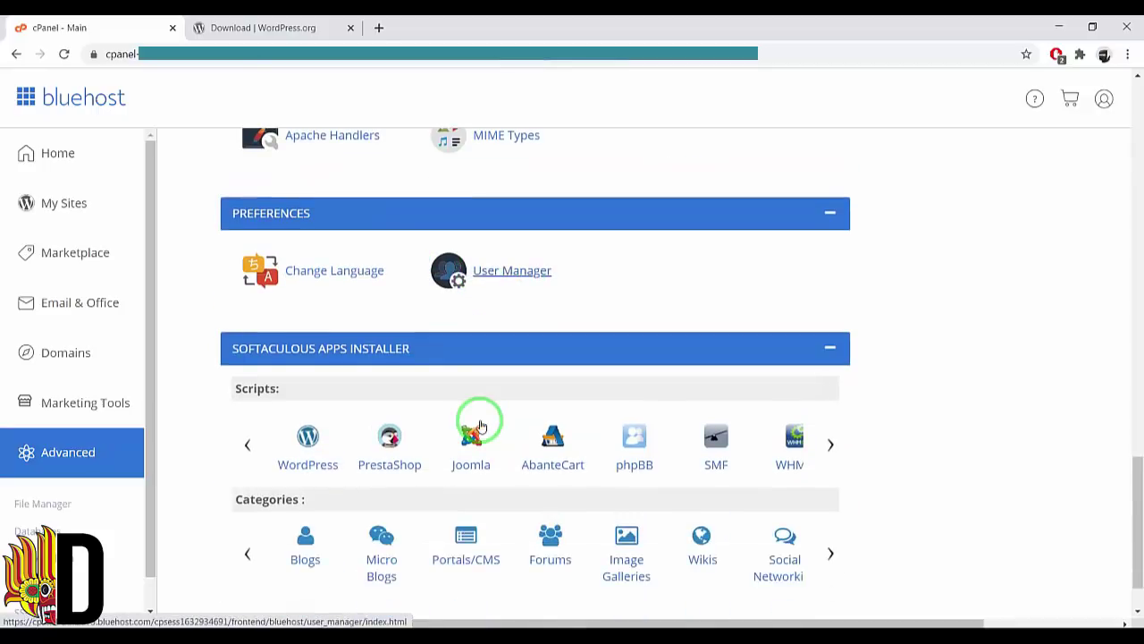
pyautogui.scroll(-1, 380, 335)
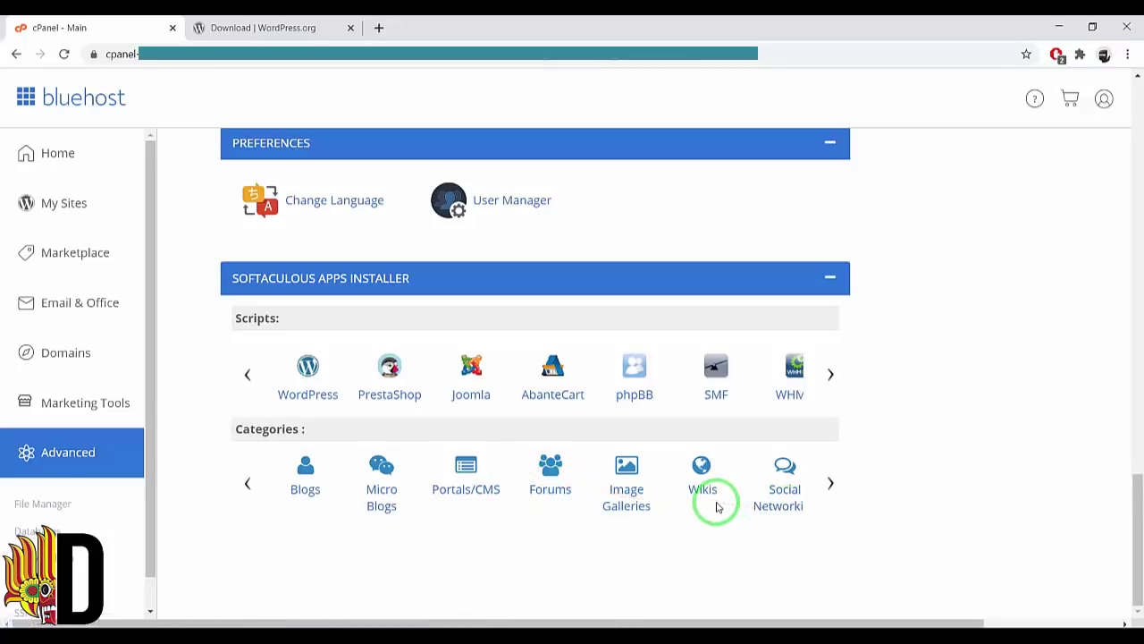
pyautogui.click(830, 483)
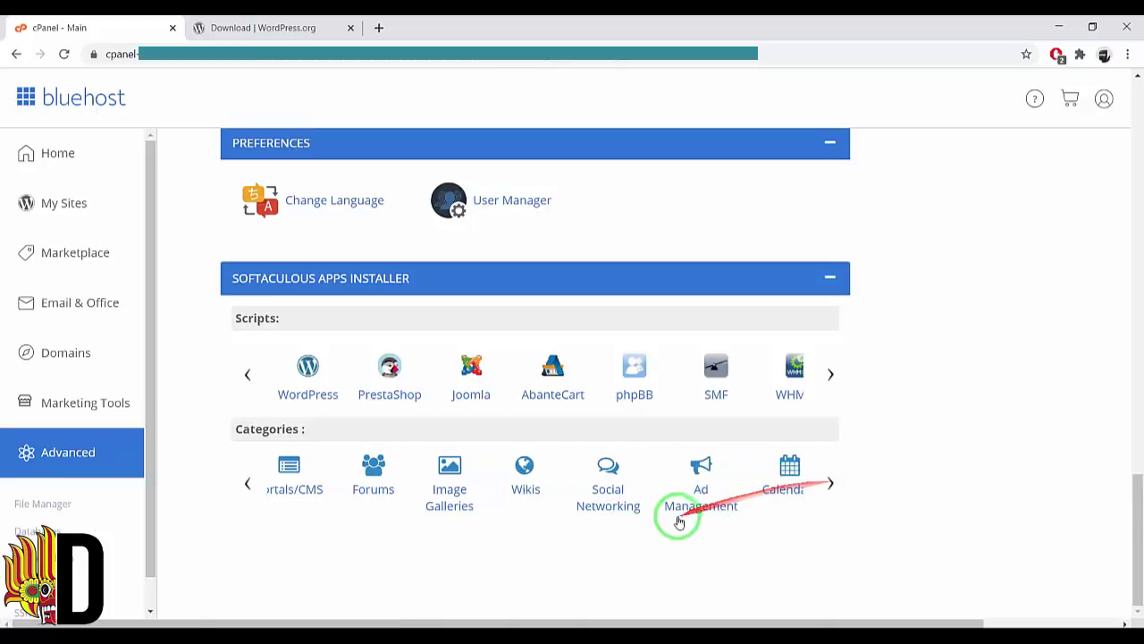
pyautogui.click(822, 487)
pyautogui.click(247, 483)
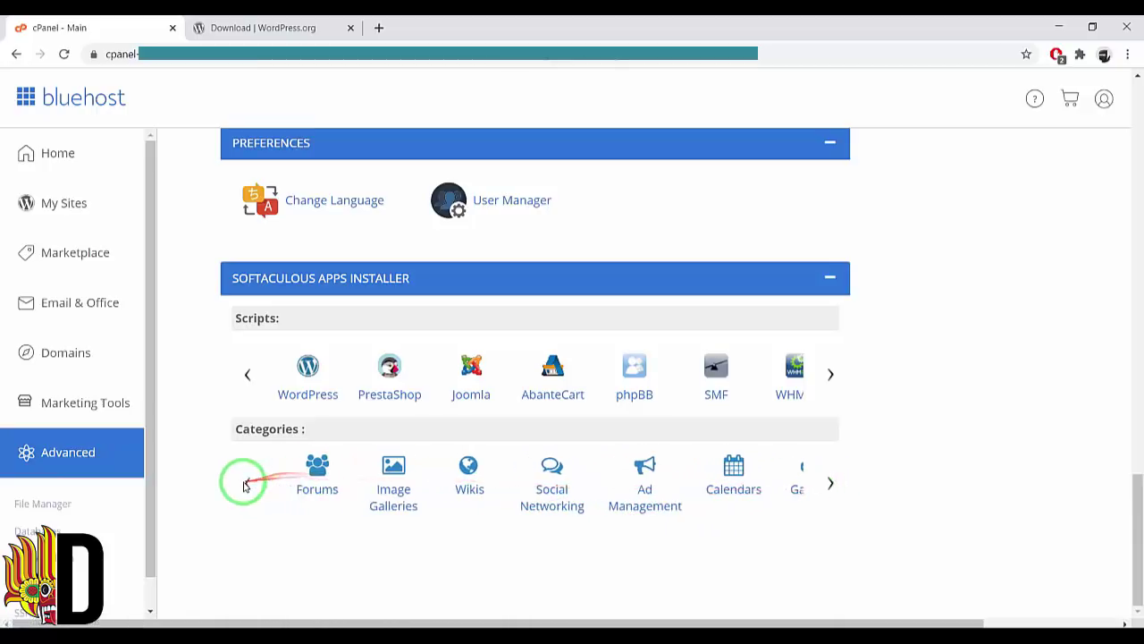
pyautogui.scroll(3, 786, 329)
pyautogui.scroll(15, 789, 334)
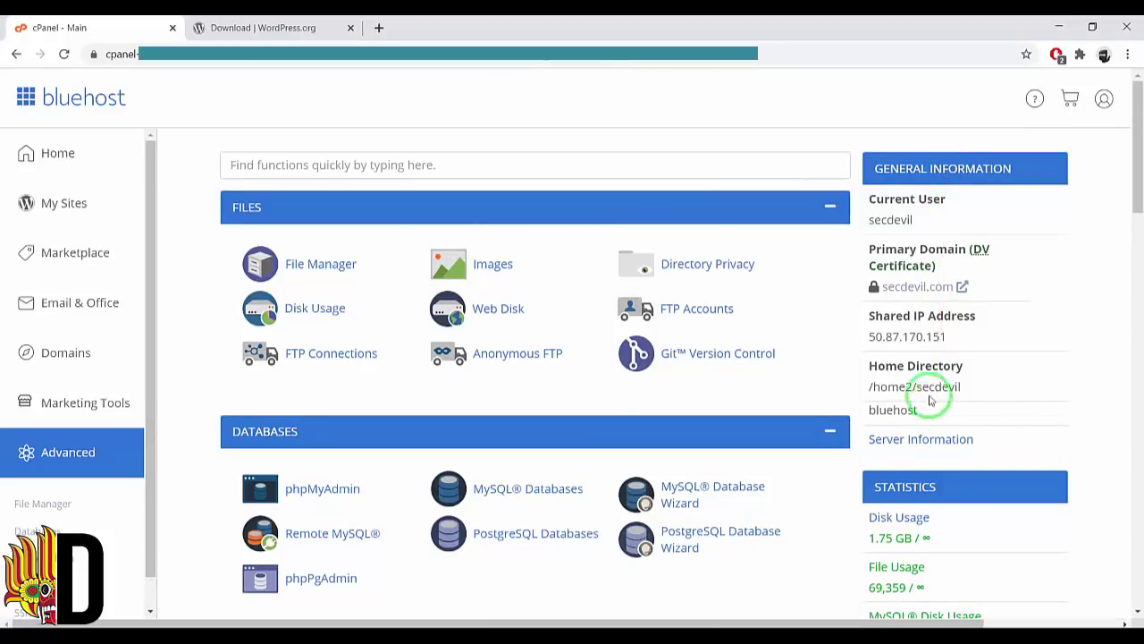
# Highlight the current user name and shared IP address in the account info panel
pyautogui.doubleClick(882, 223)
pyautogui.click(984, 224)
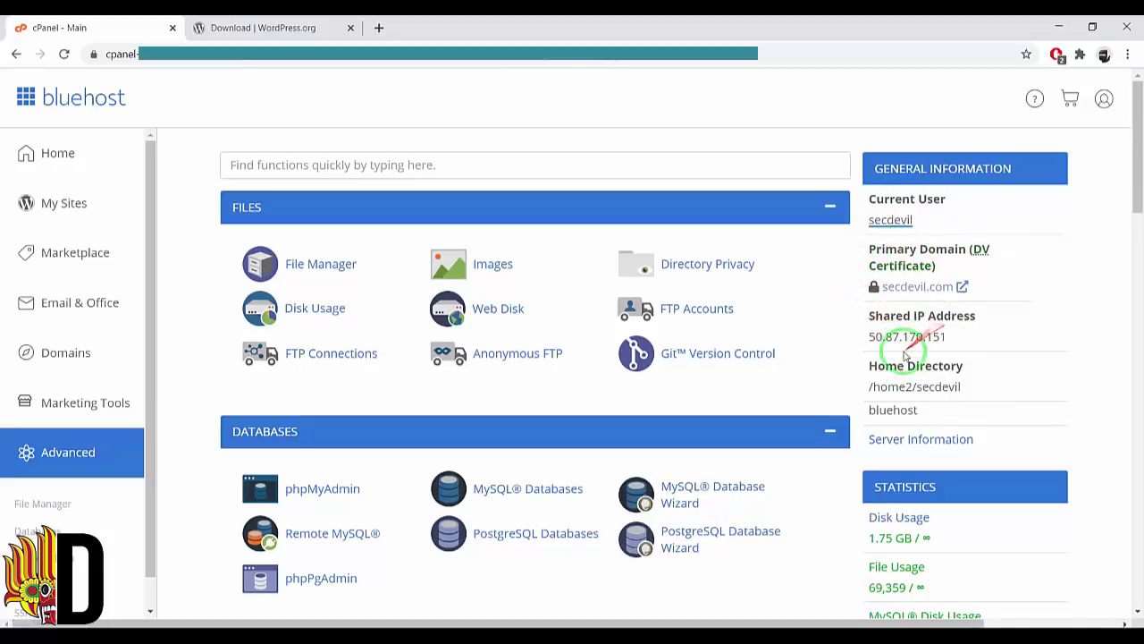
pyautogui.doubleClick(950, 340)
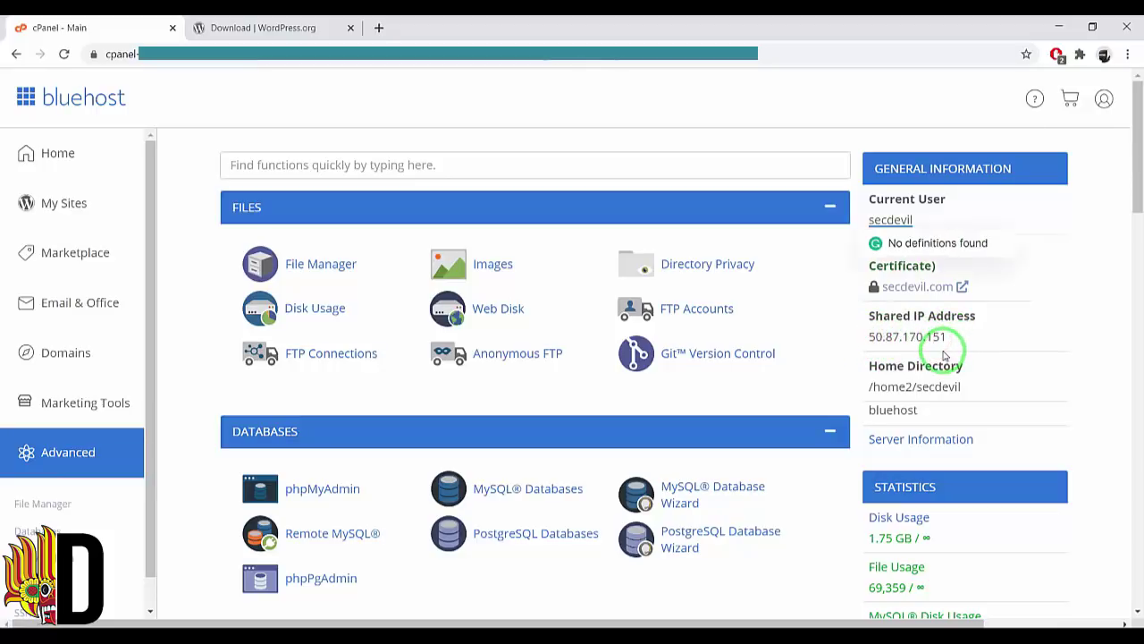
# Scroll down the stats panel and highlight the unlimited disk and file usage limits
pyautogui.scroll(-1, 946, 356)
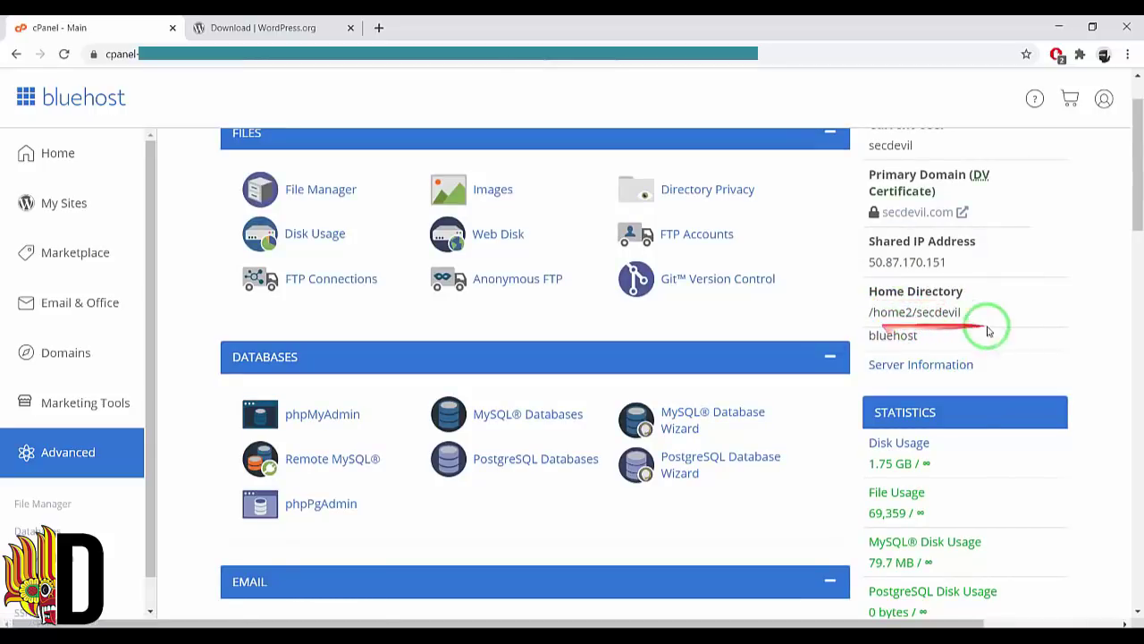
pyautogui.scroll(-2, 970, 390)
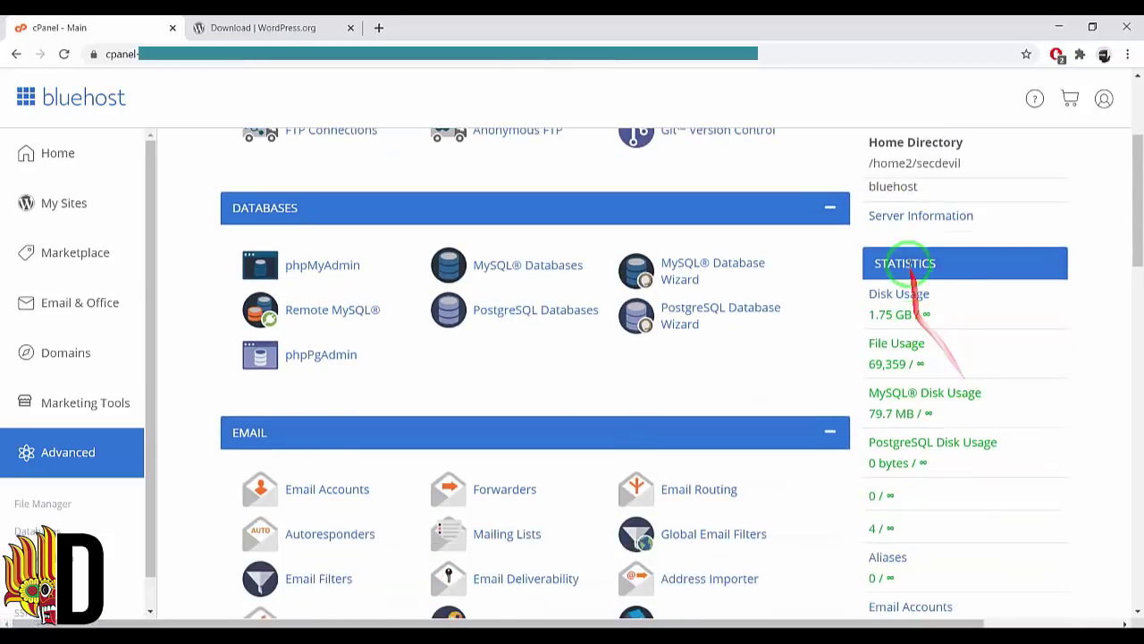
pyautogui.scroll(-2, 942, 309)
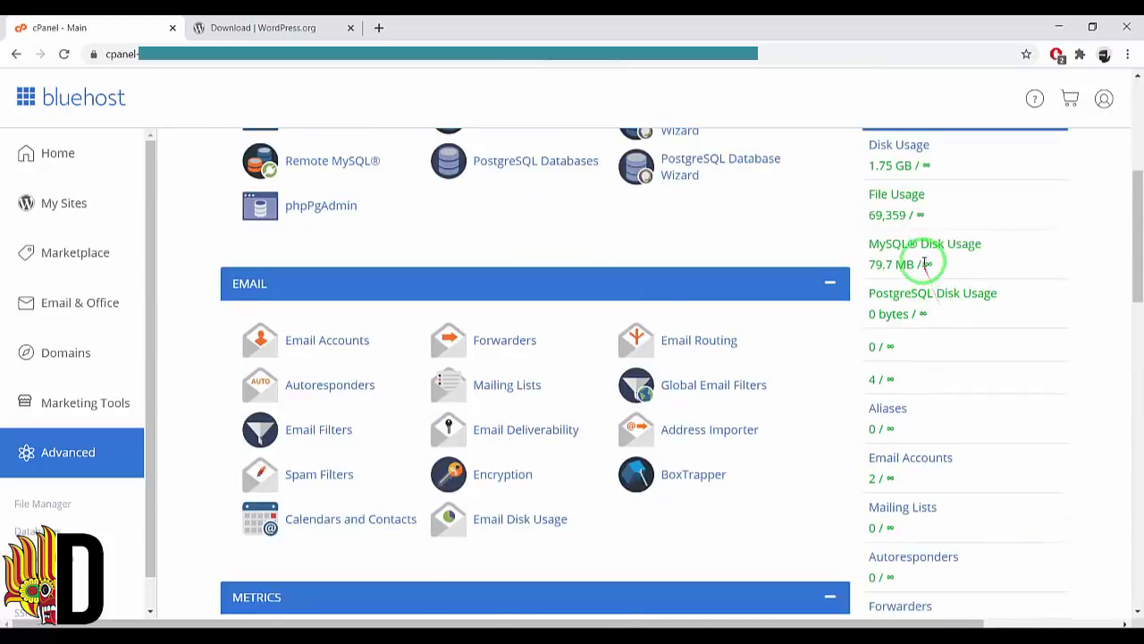
pyautogui.scroll(2, 930, 260)
pyautogui.scroll(-1, 926, 263)
pyautogui.scroll(-1, 925, 262)
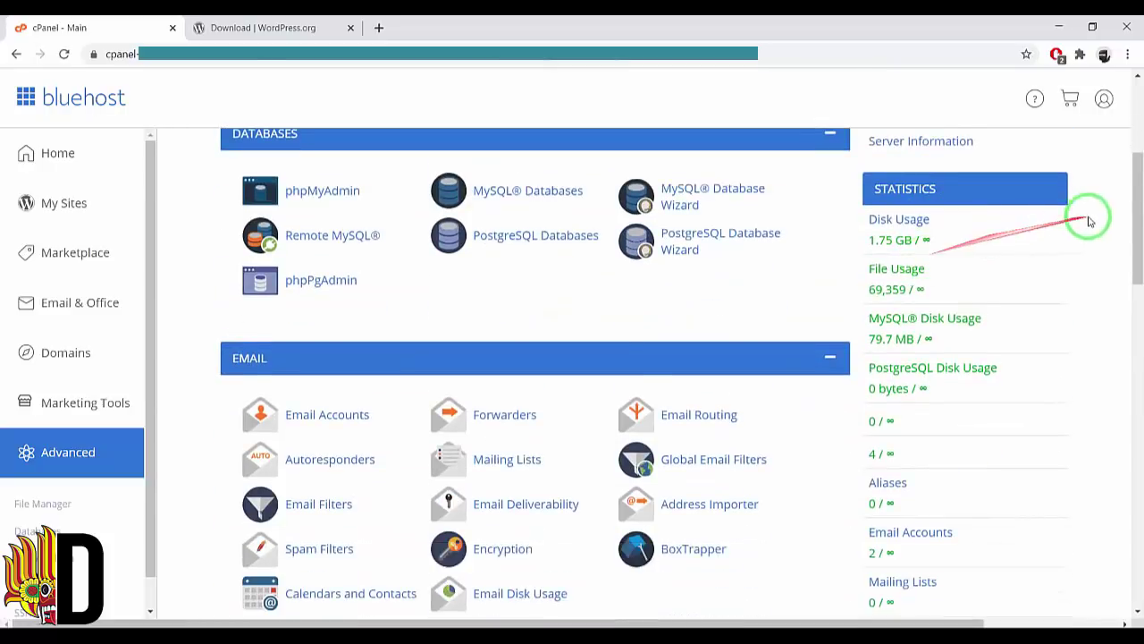
pyautogui.doubleClick(925, 239)
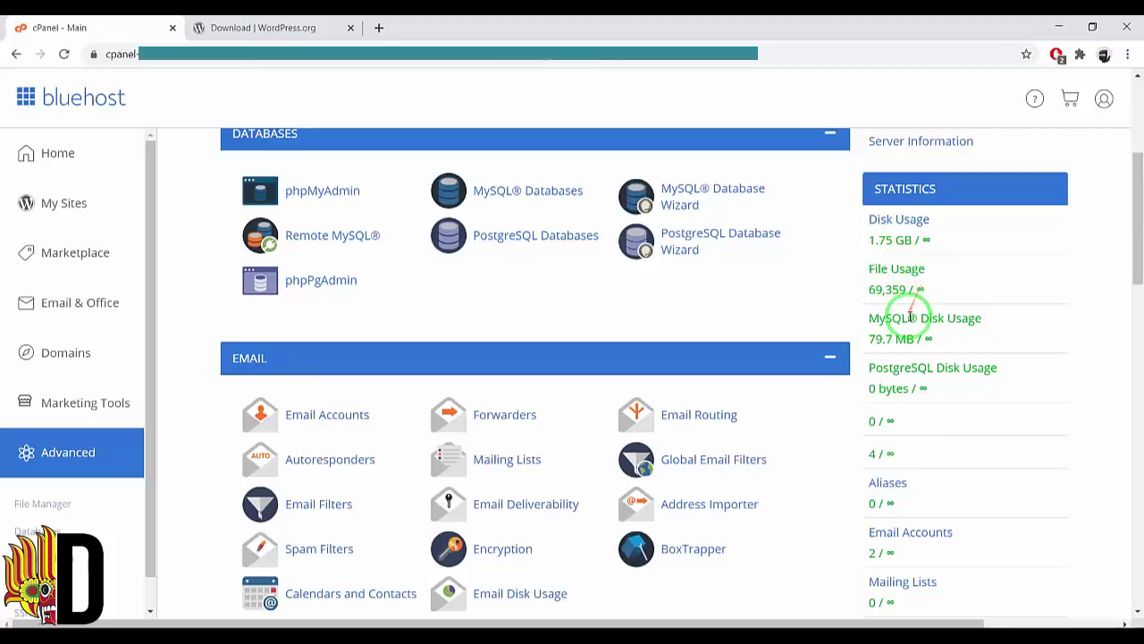
pyautogui.doubleClick(919, 289)
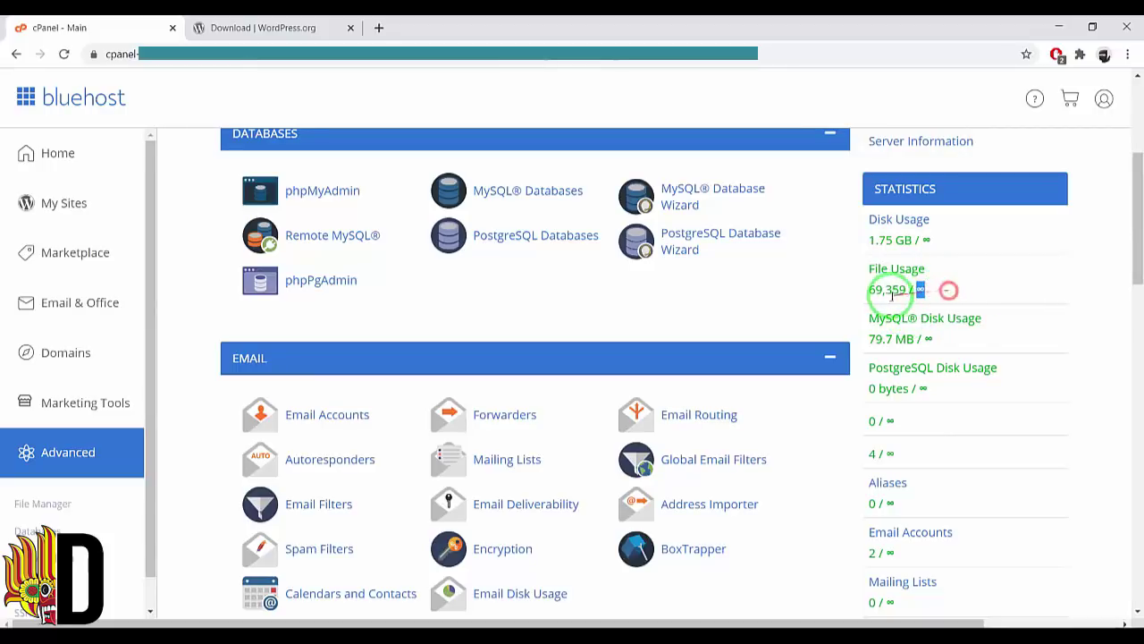
pyautogui.click(866, 309)
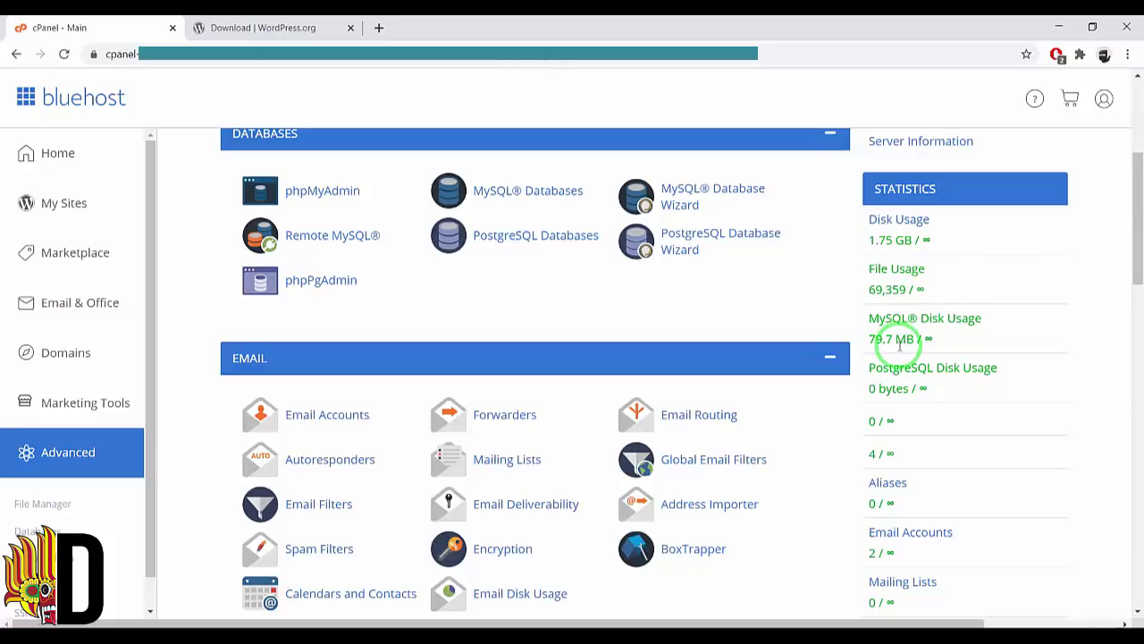
# Scroll to the Software section and launch Softaculous Apps Installer
pyautogui.scroll(-1, 899, 348)
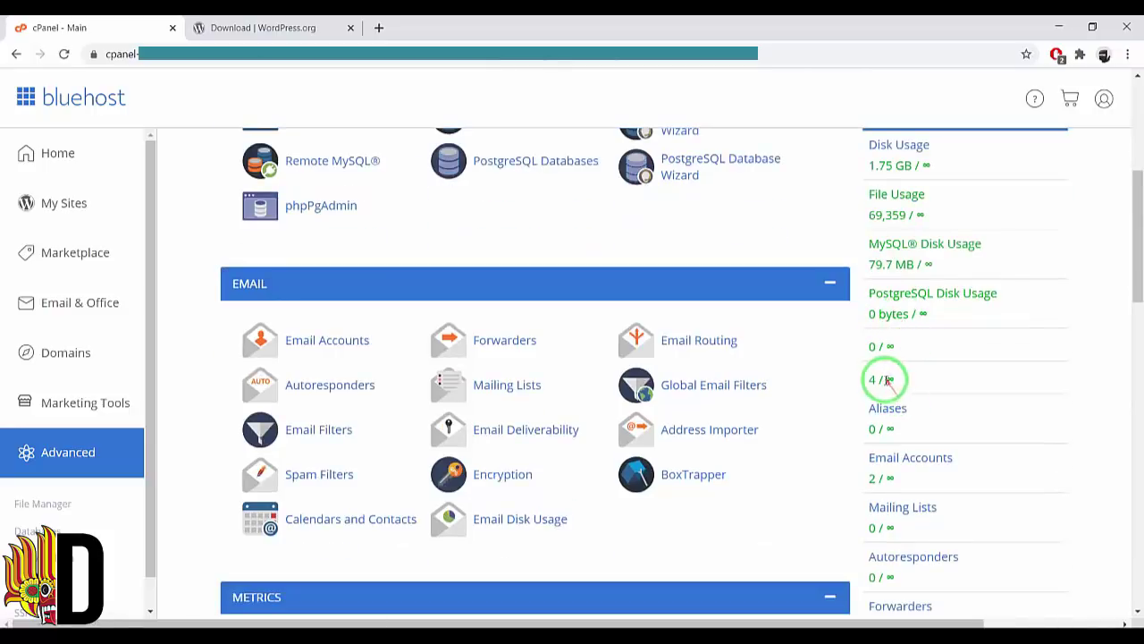
pyautogui.scroll(-1, 880, 381)
pyautogui.scroll(-1, 876, 381)
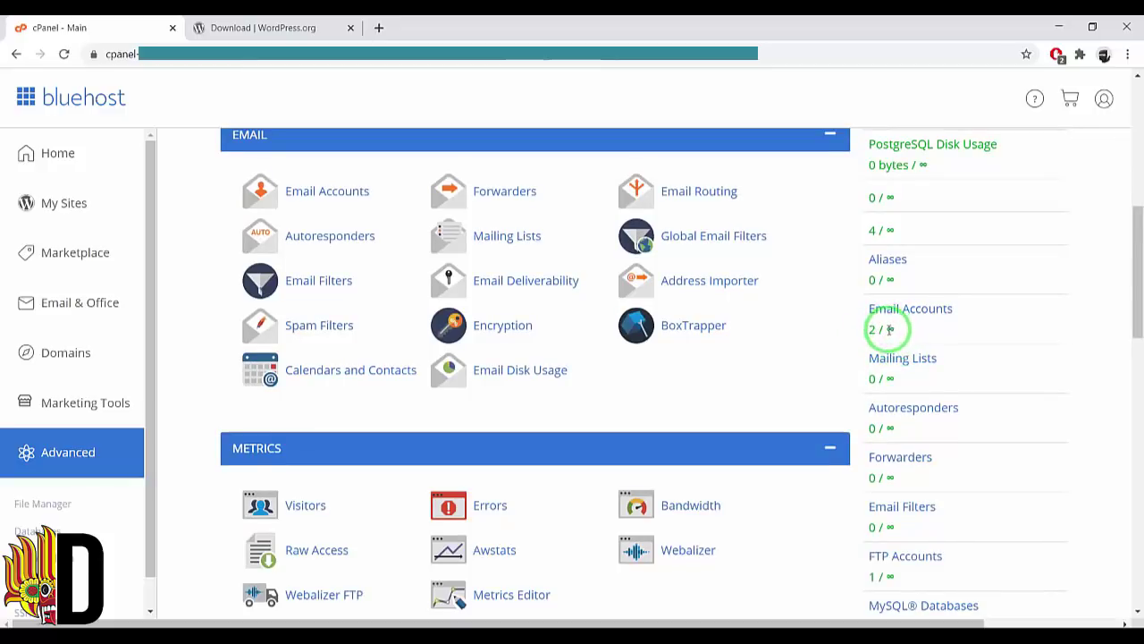
pyautogui.scroll(-2, 867, 334)
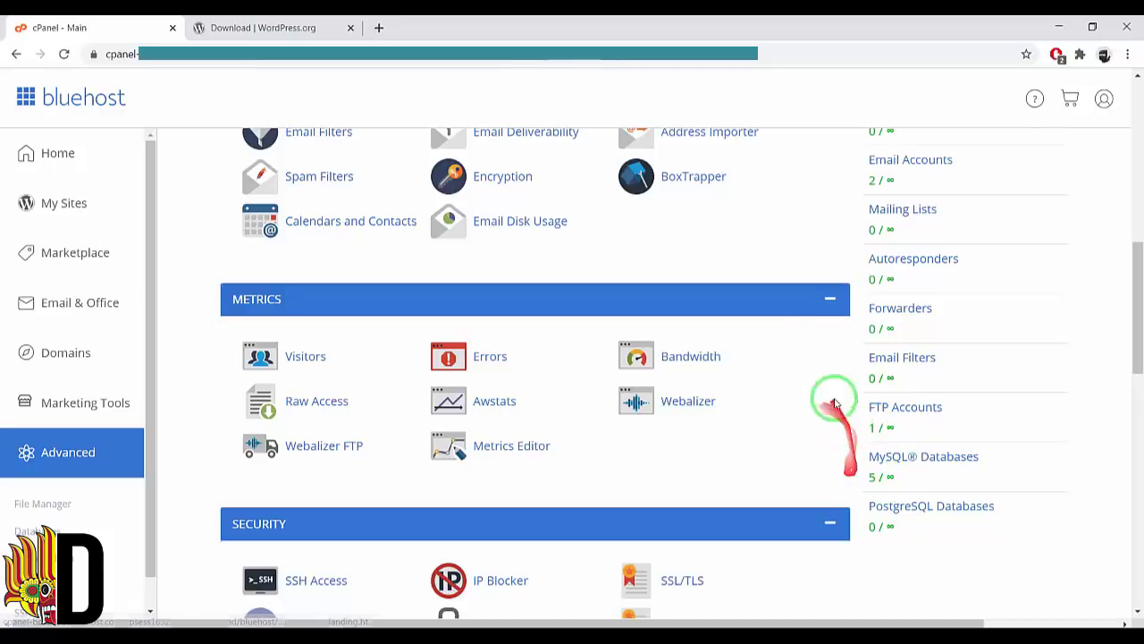
pyautogui.scroll(2, 798, 337)
pyautogui.scroll(10, 798, 337)
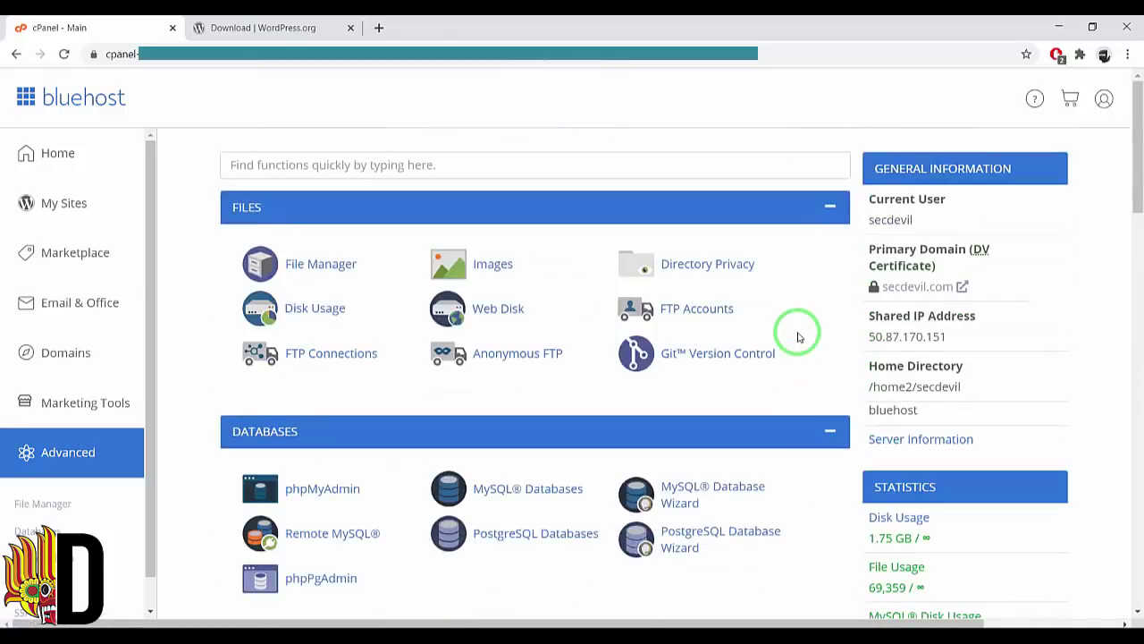
pyautogui.scroll(-10, 600, 322)
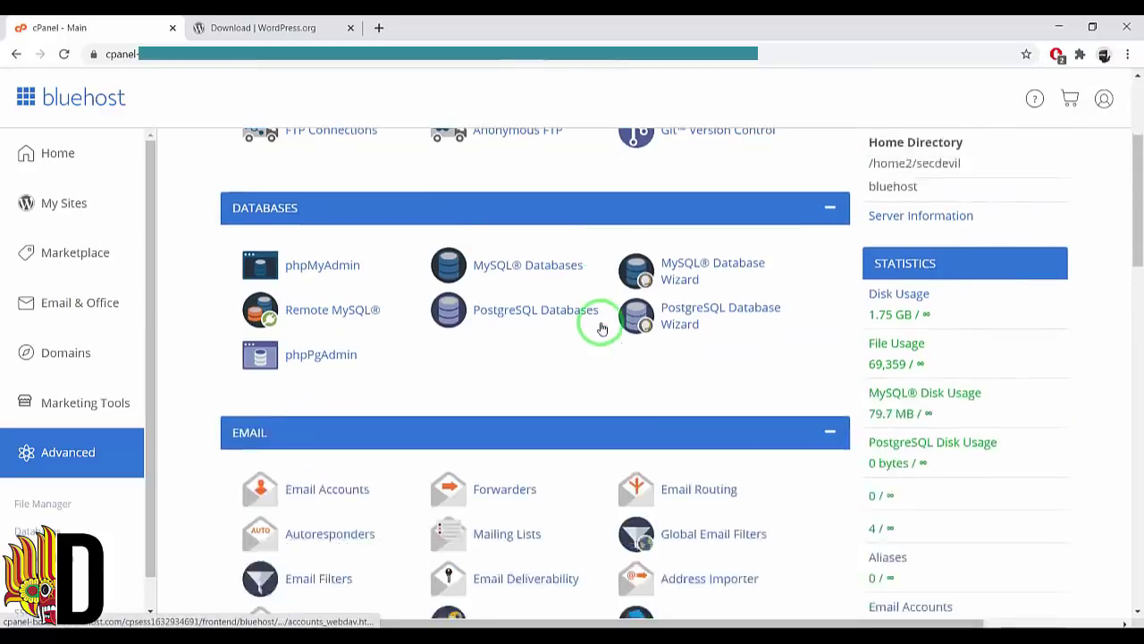
pyautogui.scroll(-3, 572, 327)
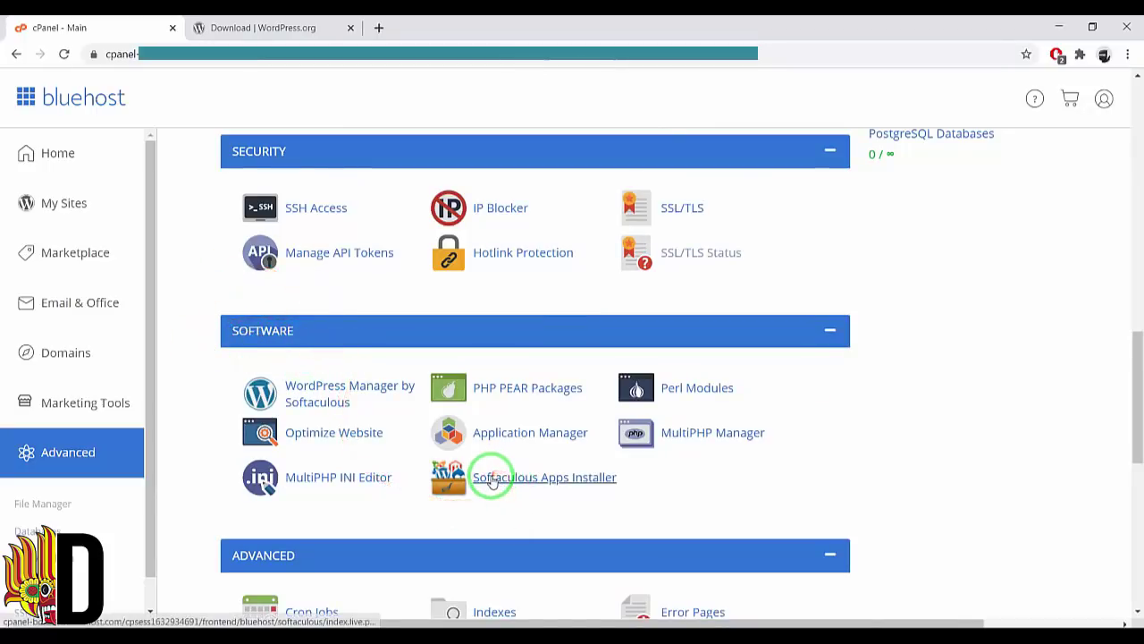
pyautogui.click(523, 483)
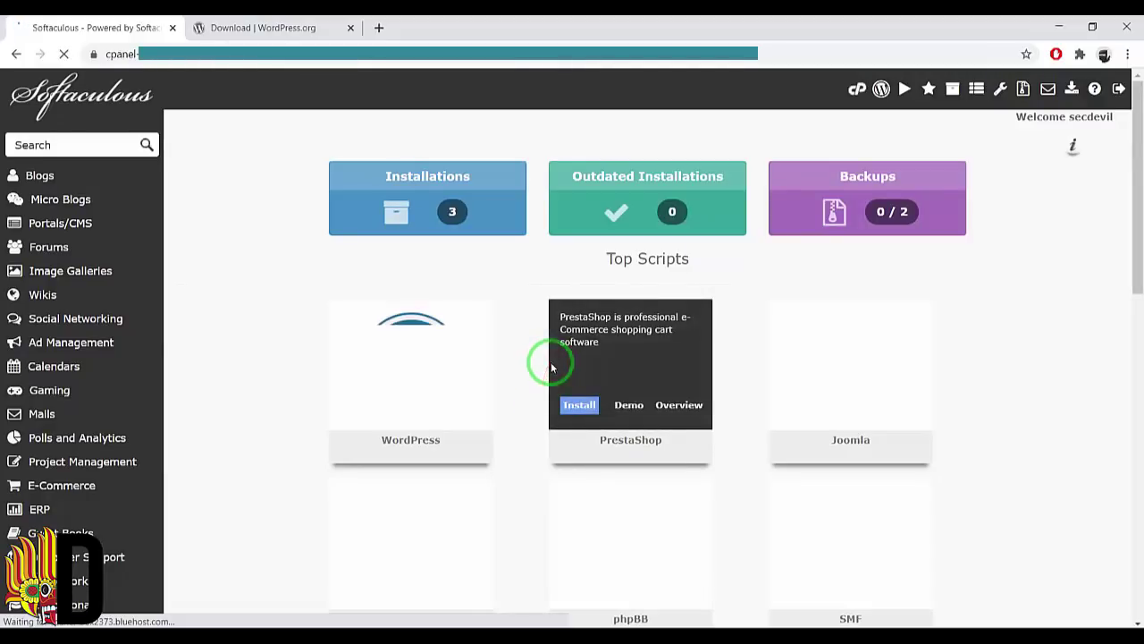
# Look over the installation counts and the first Top Scripts tiles on the Softaculous dashboard
pyautogui.moveTo(493, 347)
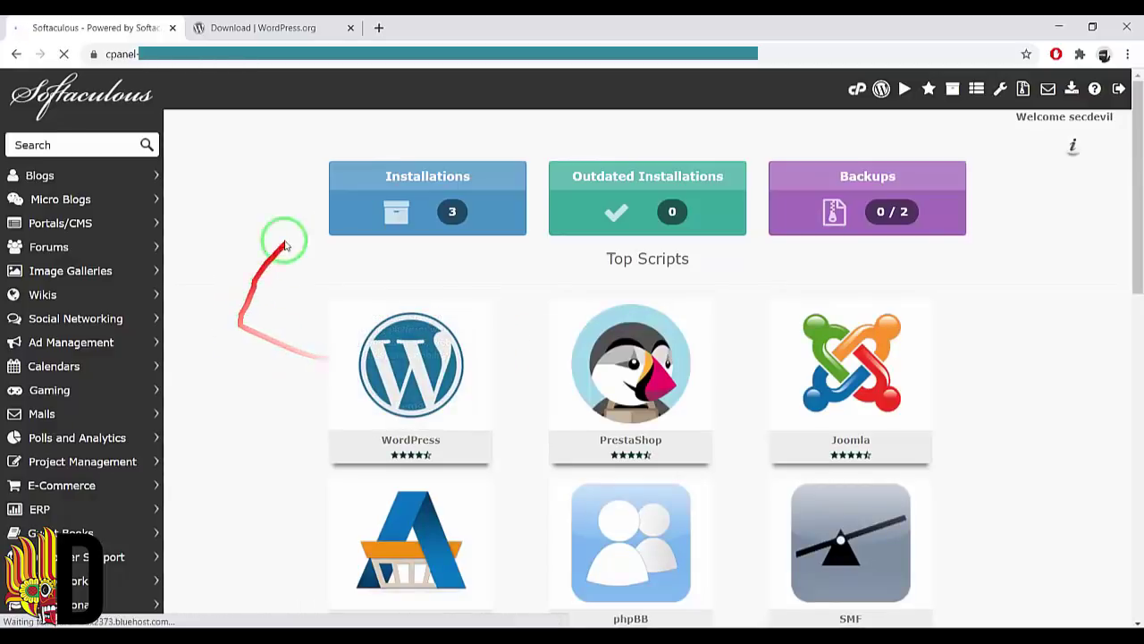
pyautogui.scroll(-9, 291, 205)
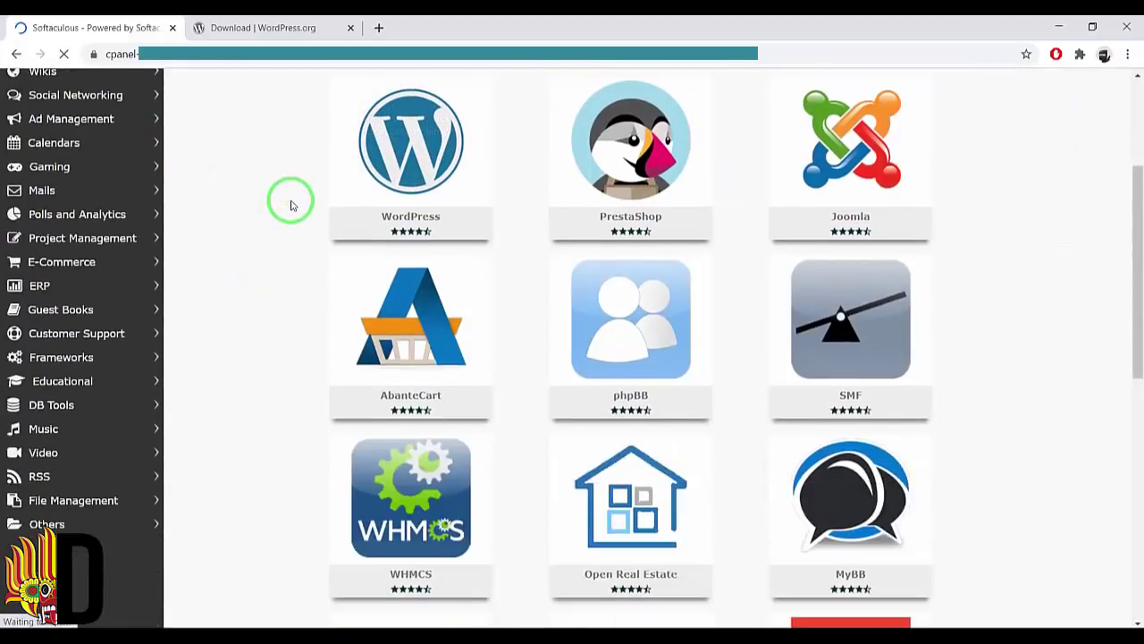
pyautogui.scroll(1, 292, 208)
pyautogui.scroll(8, 293, 208)
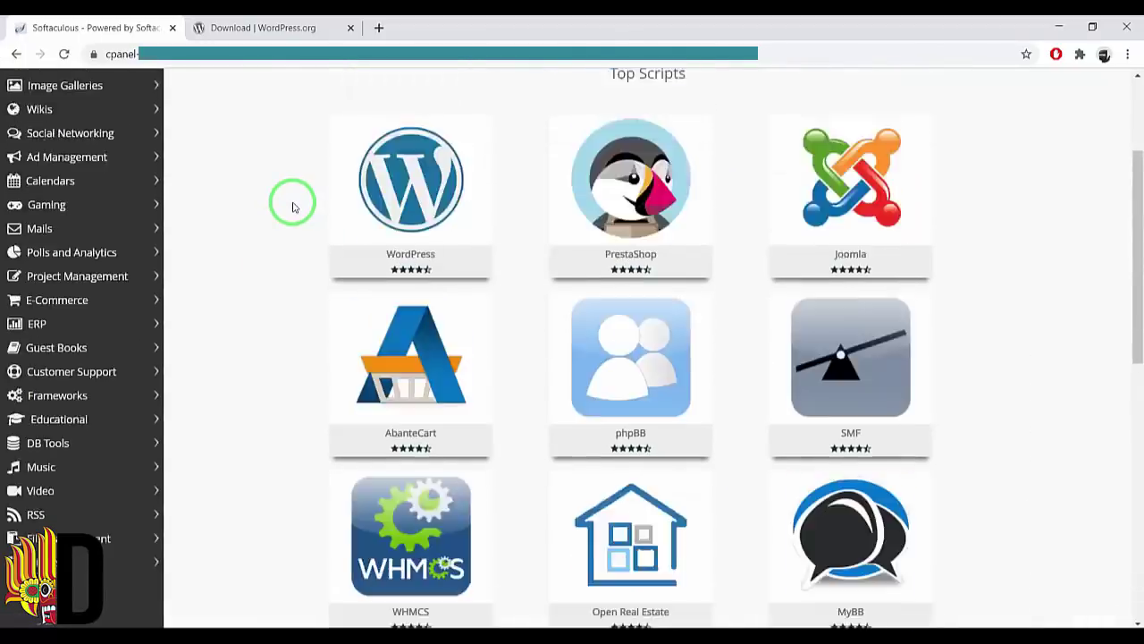
pyautogui.scroll(-1, 294, 201)
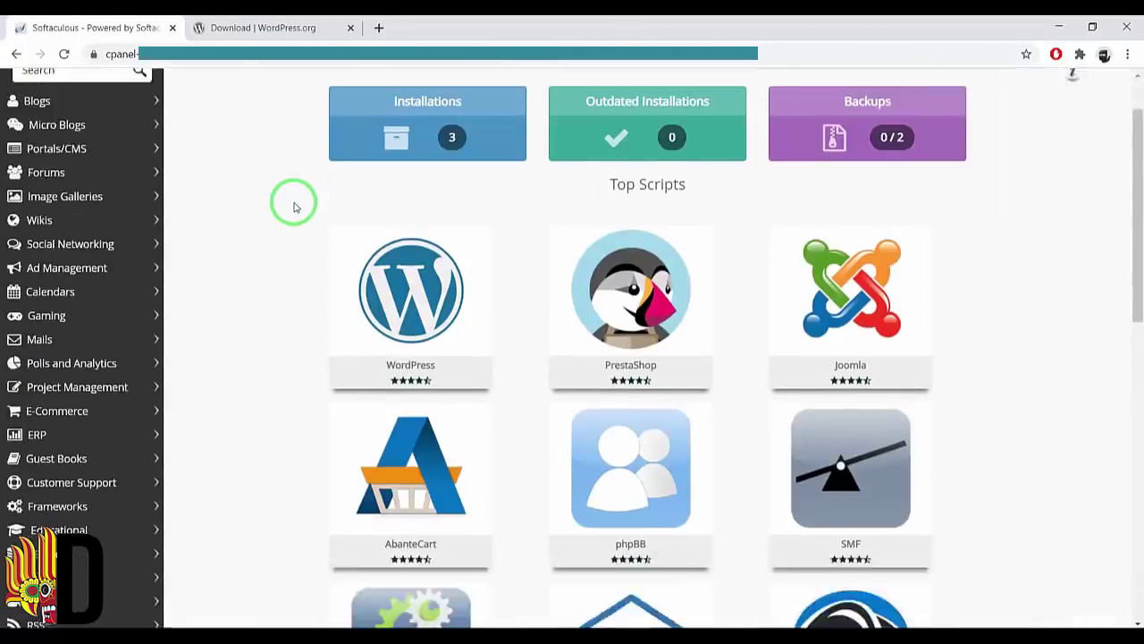
pyautogui.scroll(1, 293, 201)
pyautogui.moveTo(443, 386)
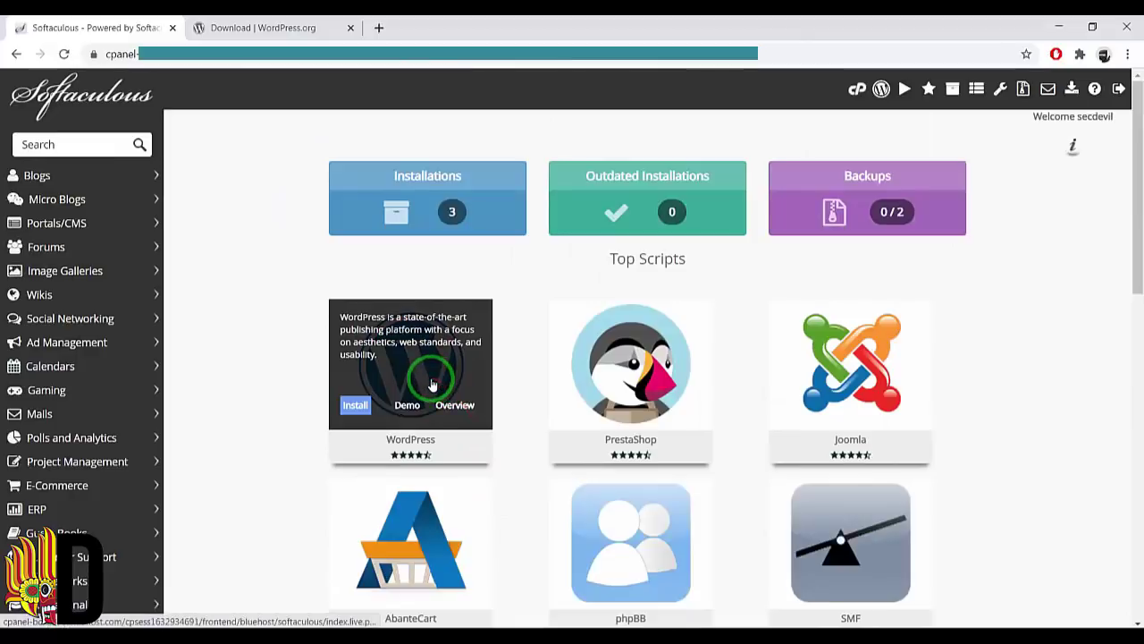
pyautogui.moveTo(592, 384)
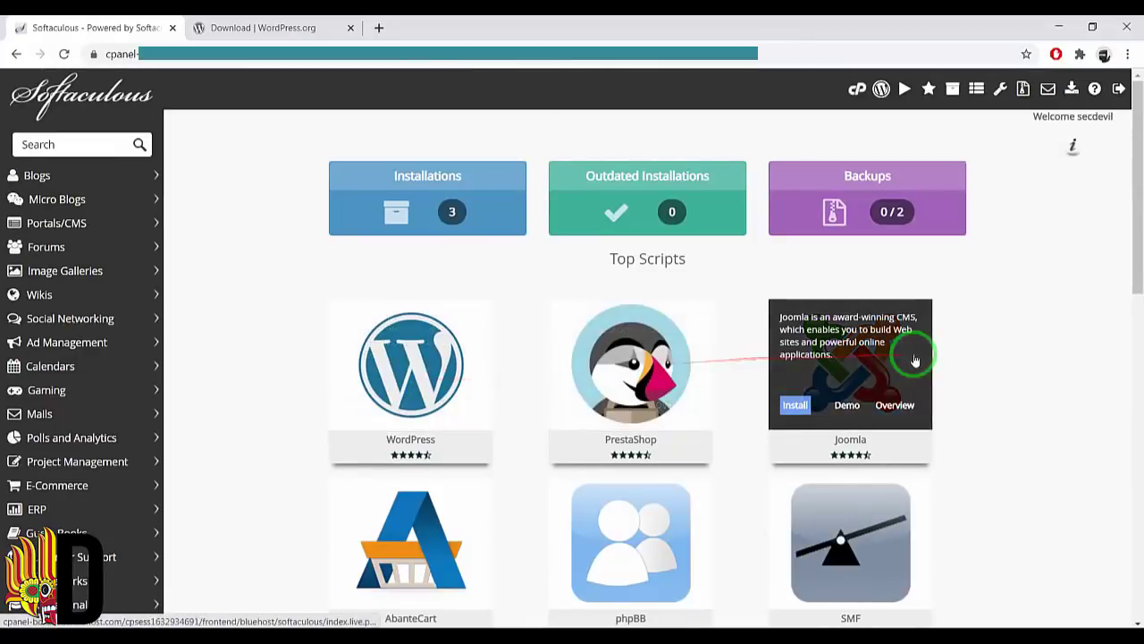
pyautogui.scroll(-2, 906, 357)
# Browse down through the remaining Top Scripts tiles and back up to WordPress
pyautogui.moveTo(643, 414)
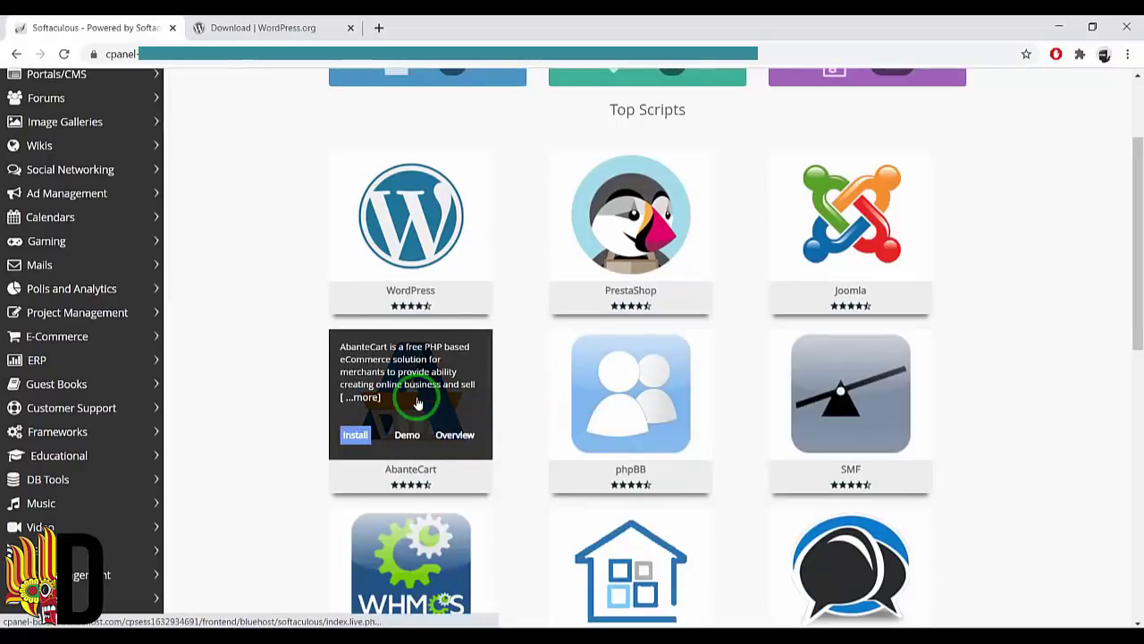
pyautogui.scroll(-3, 417, 404)
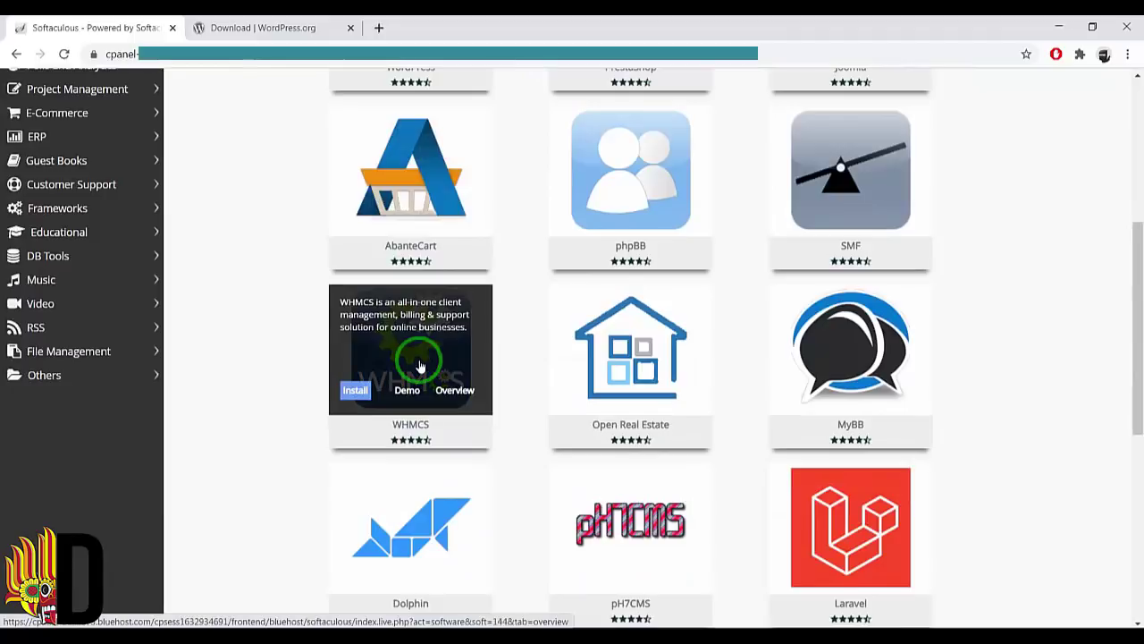
pyautogui.moveTo(636, 377)
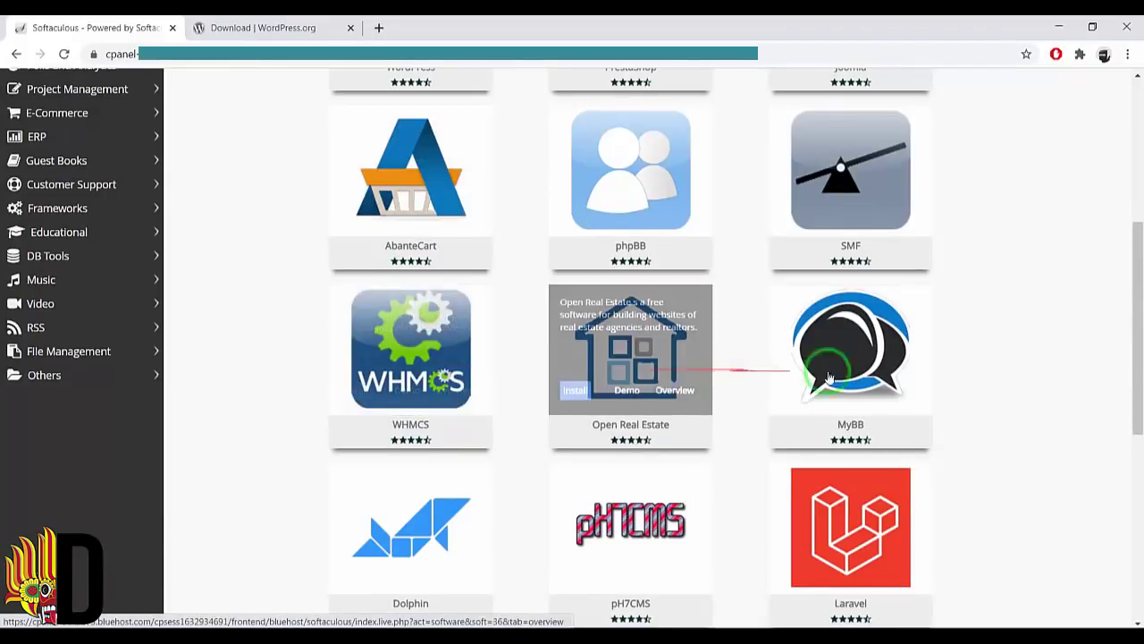
pyautogui.scroll(-1, 881, 364)
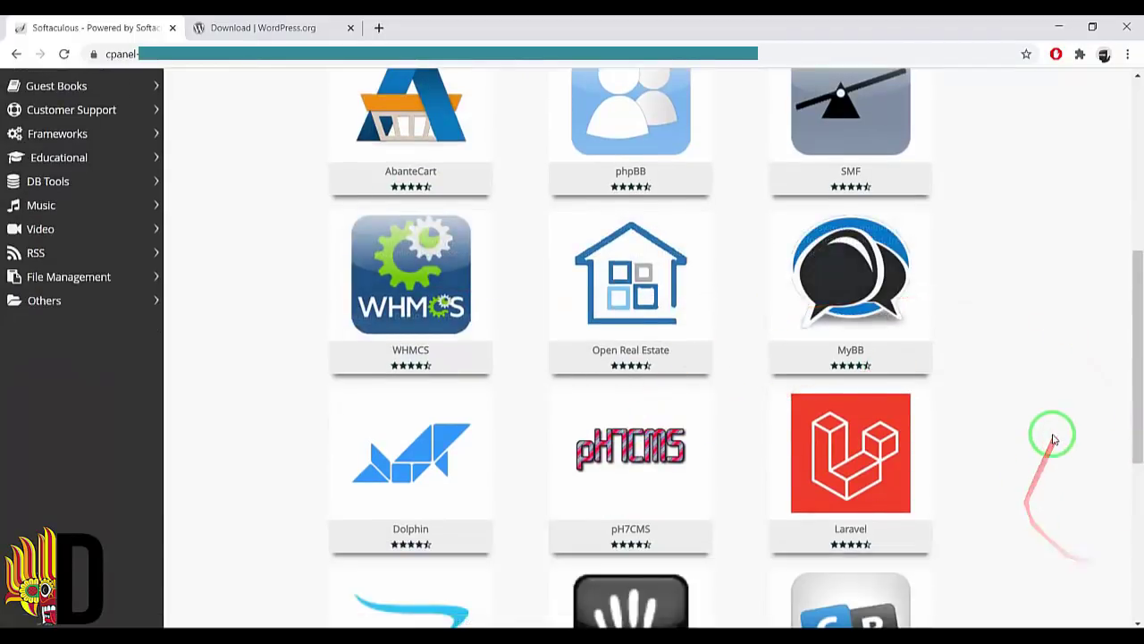
pyautogui.scroll(-2, 1019, 402)
pyautogui.scroll(-3, 681, 514)
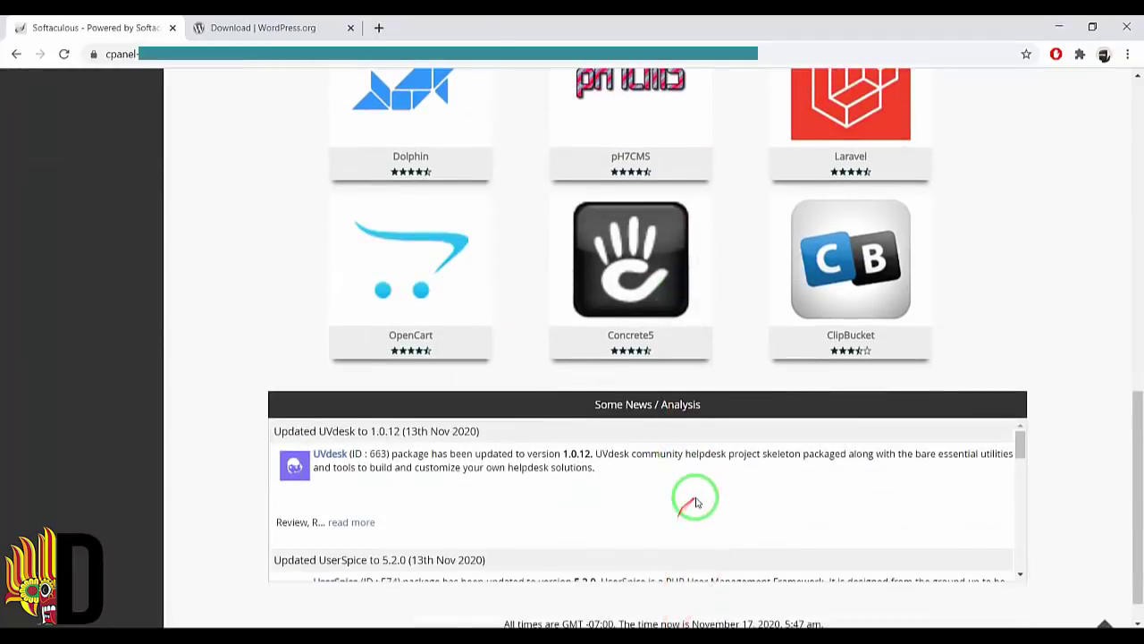
pyautogui.scroll(5, 1106, 389)
pyautogui.scroll(6, 1104, 389)
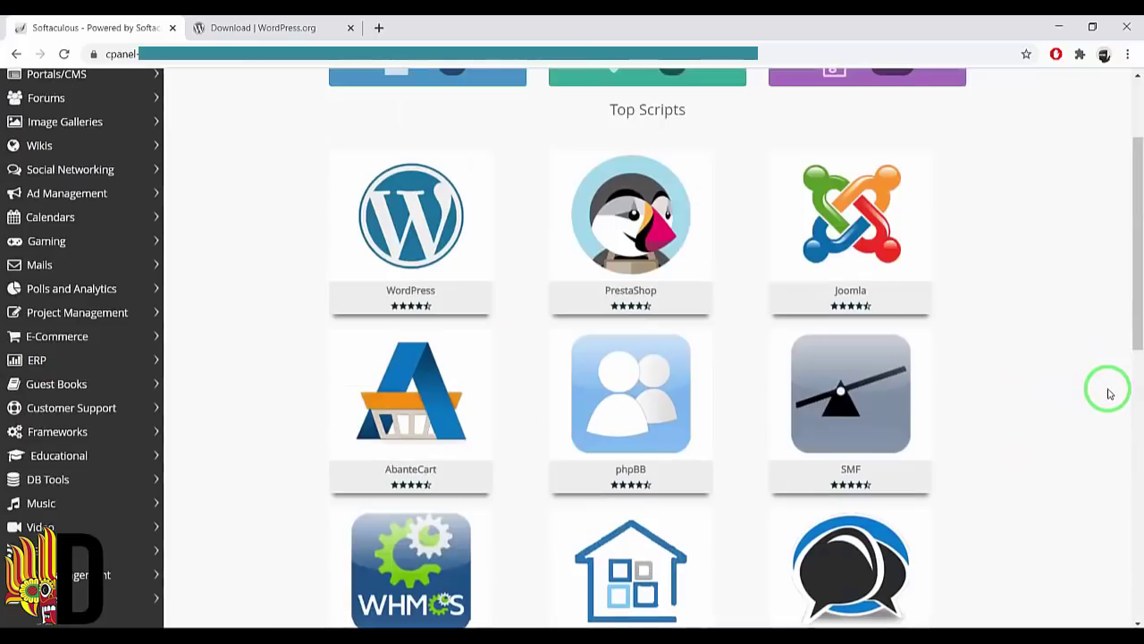
pyautogui.moveTo(1103, 388); pyautogui.dragTo(677, 503)
pyautogui.moveTo(1135, 349); pyautogui.dragTo(813, 183)
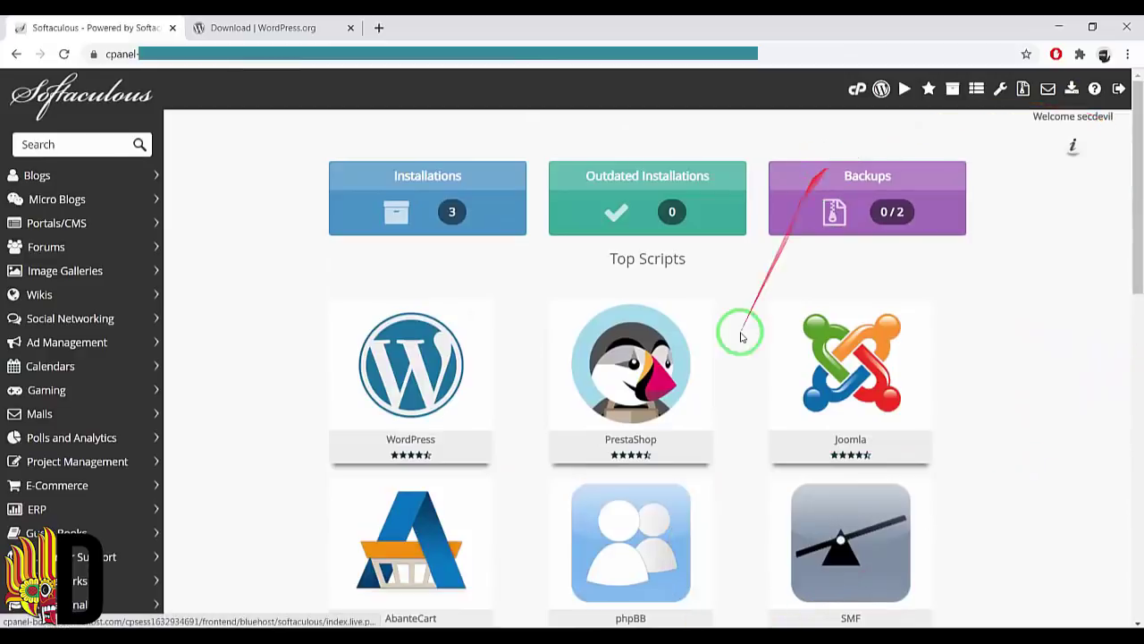
pyautogui.moveTo(387, 355)
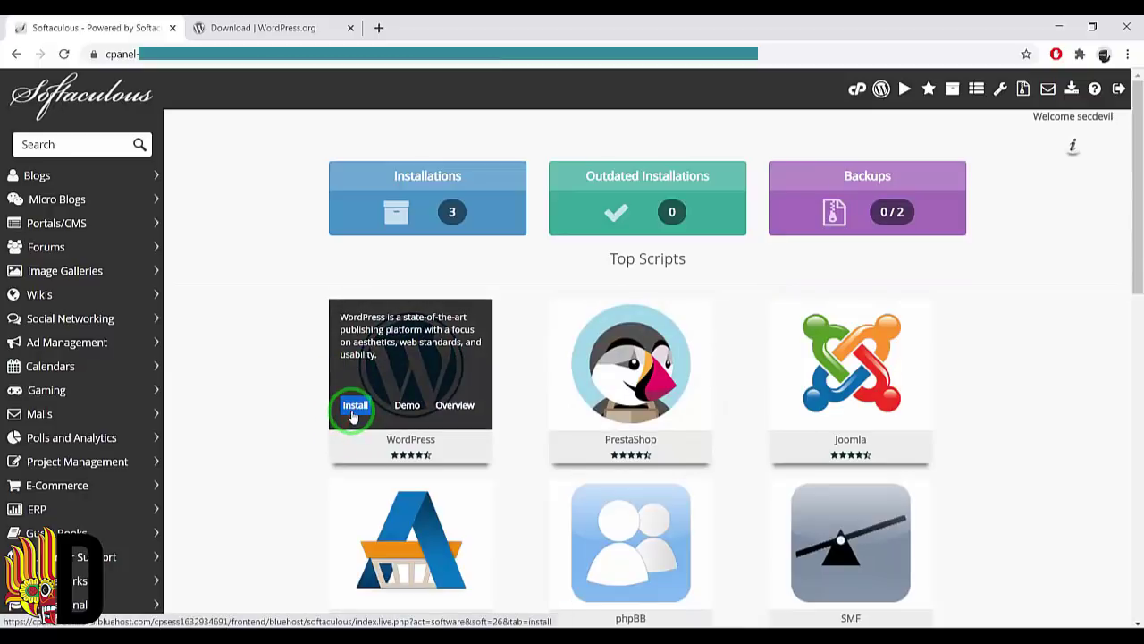
# Start a new WordPress install and review its form, then check the available versions
pyautogui.click(354, 413)
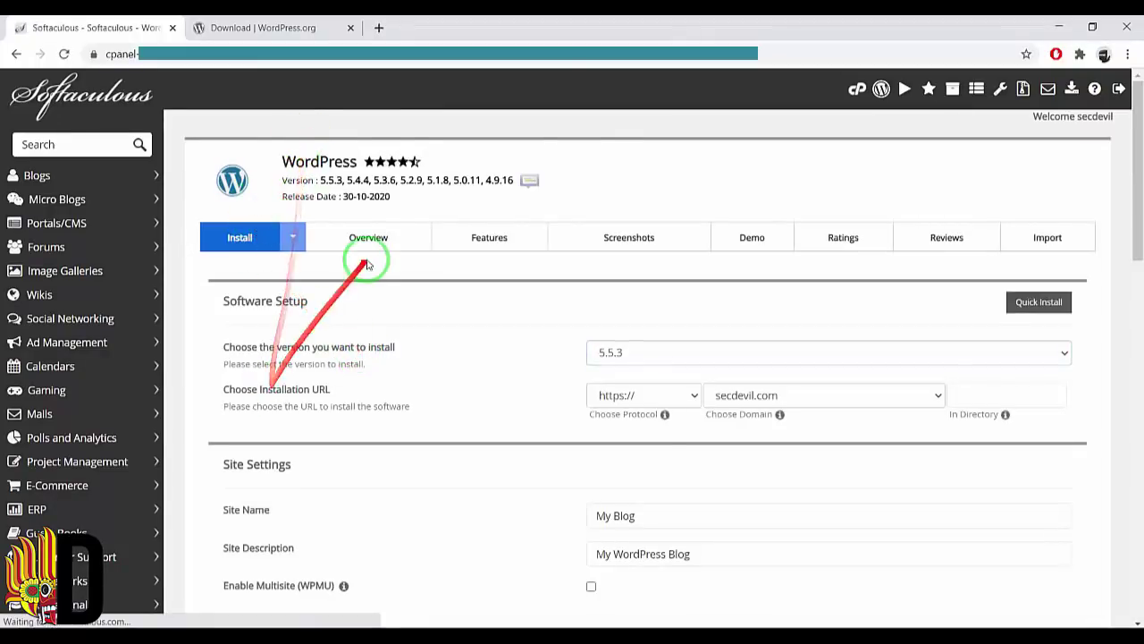
pyautogui.scroll(-3, 367, 264)
pyautogui.scroll(-10, 367, 263)
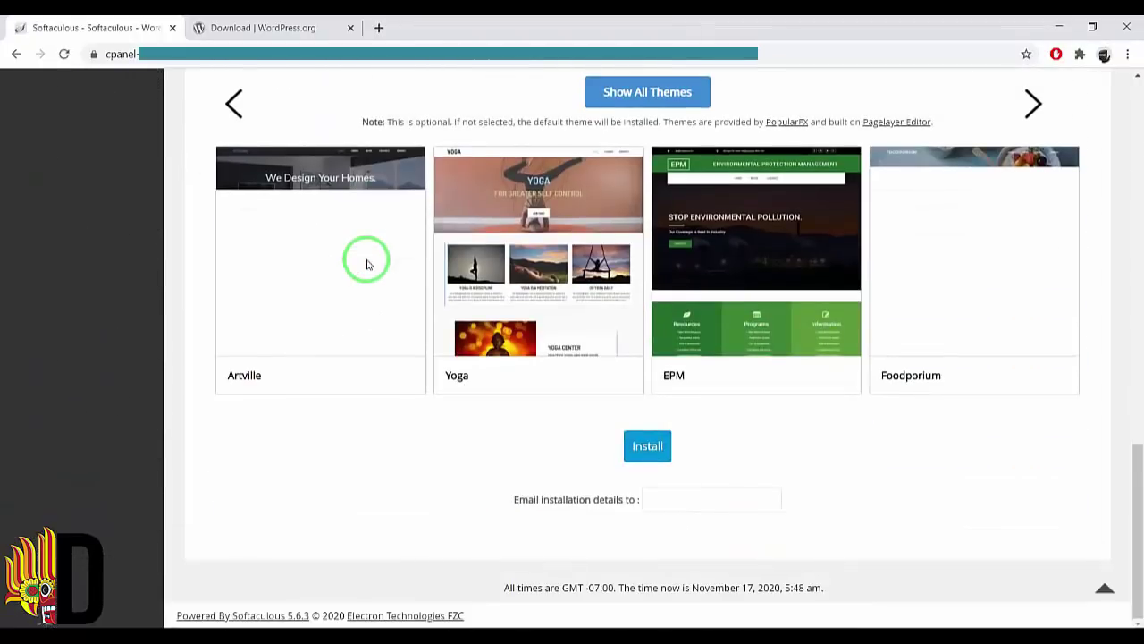
pyautogui.scroll(15, 367, 264)
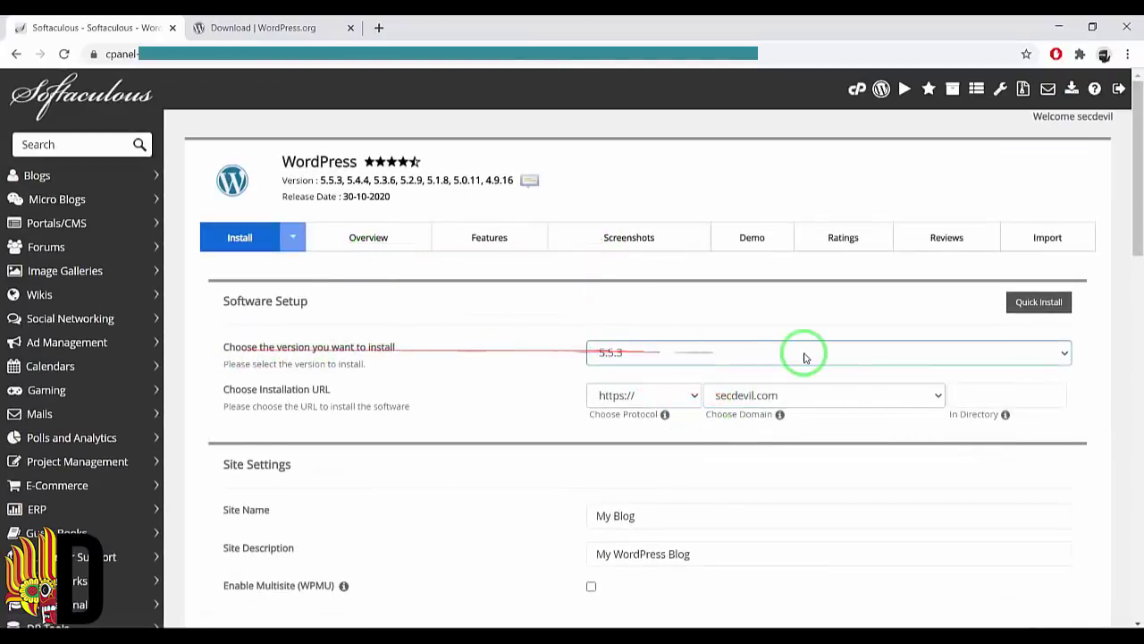
pyautogui.click(709, 344)
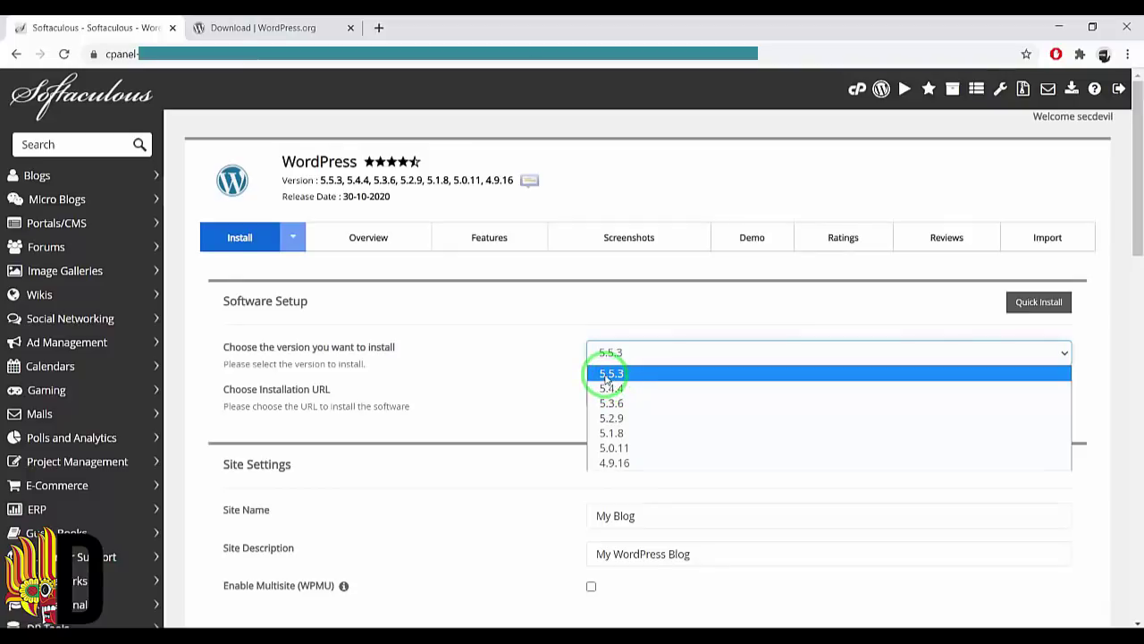
pyautogui.click(608, 379)
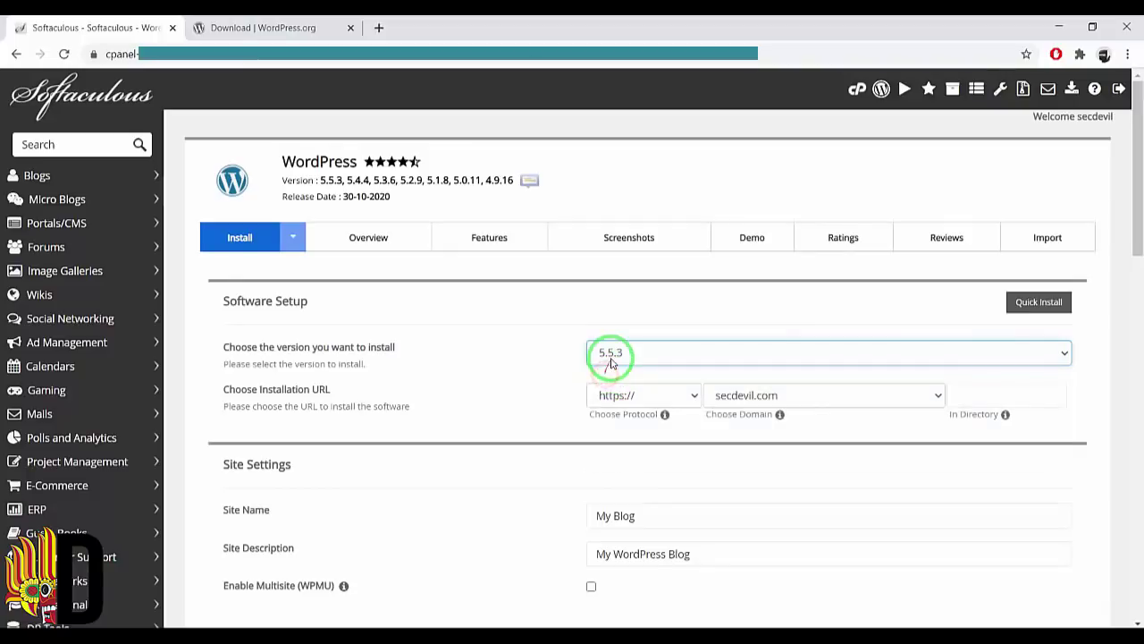
pyautogui.click(693, 396)
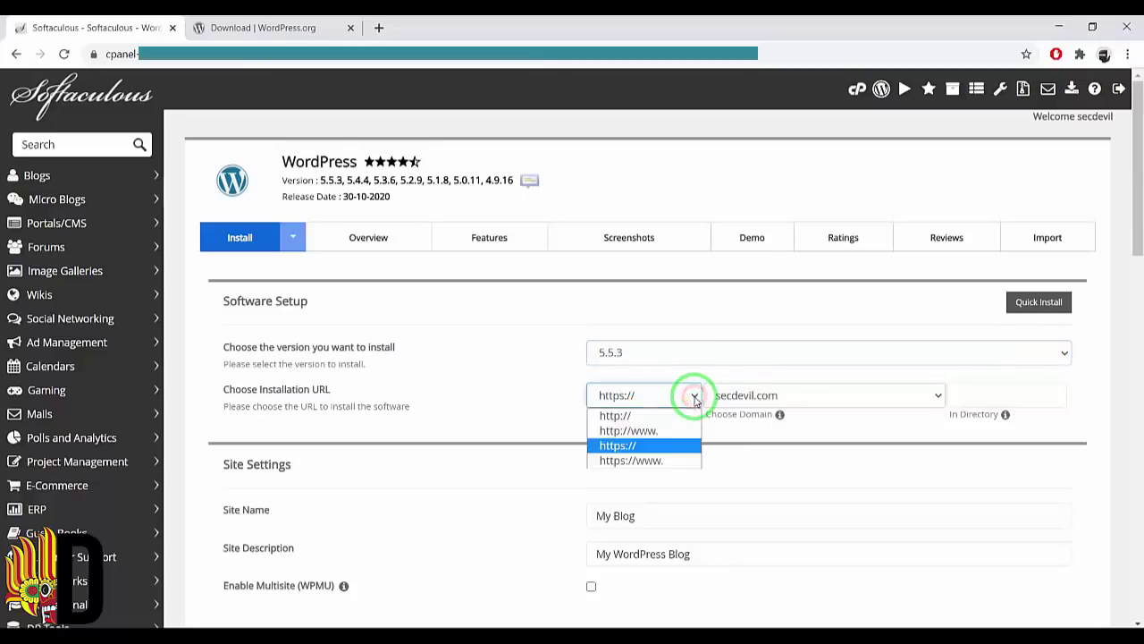
pyautogui.click(642, 451)
pyautogui.click(659, 395)
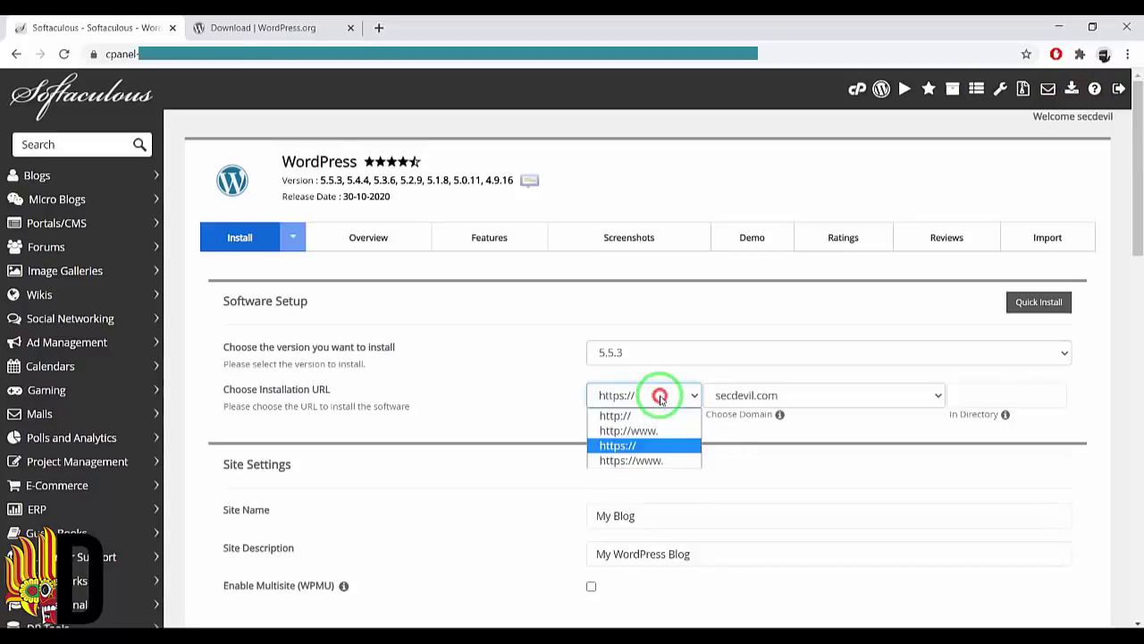
pyautogui.click(623, 449)
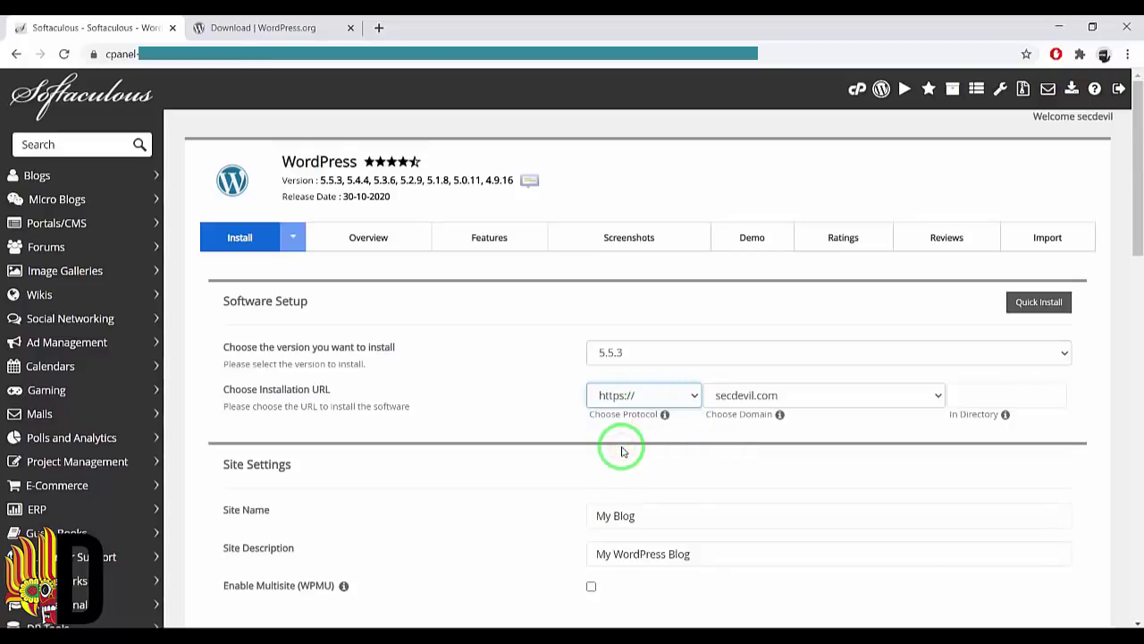
pyautogui.click(652, 396)
pyautogui.click(618, 431)
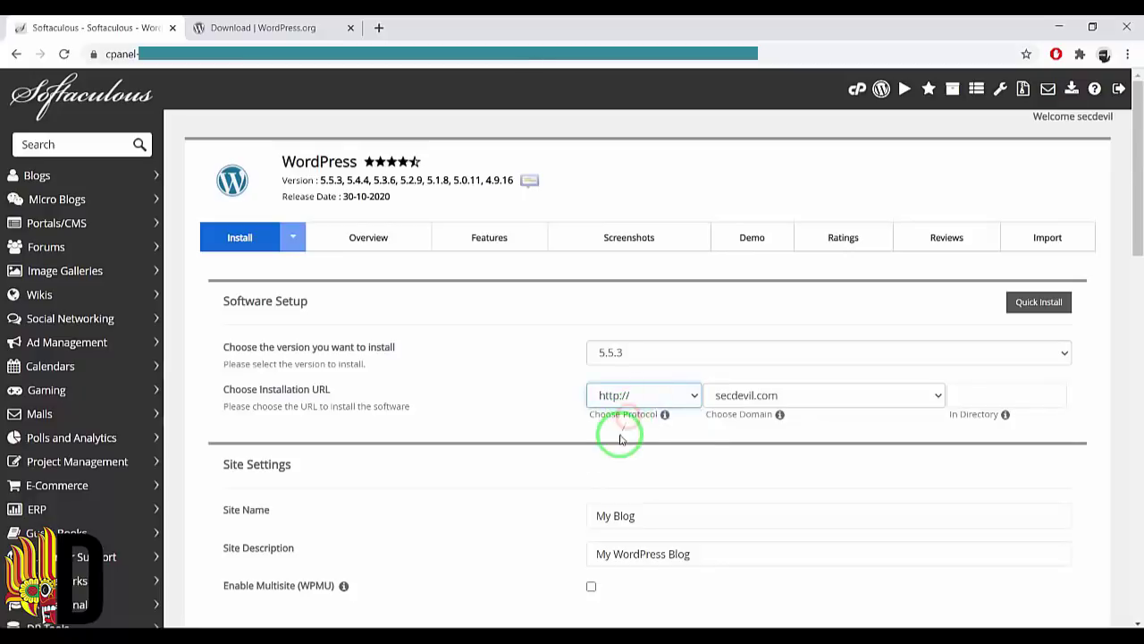
pyautogui.click(680, 402)
pyautogui.click(644, 432)
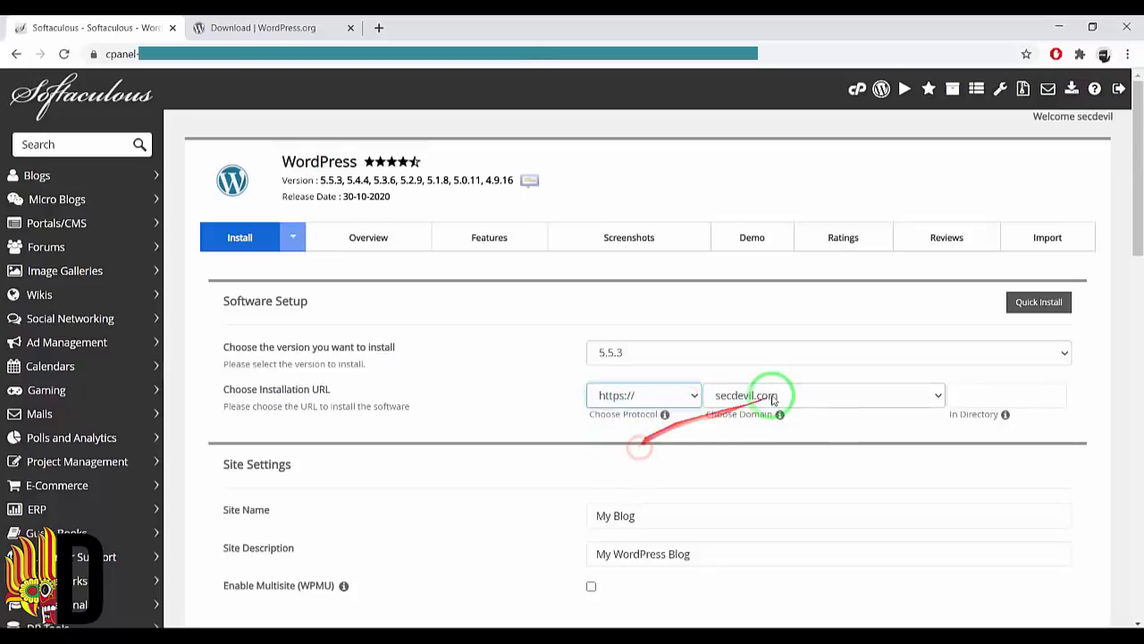
# Choose test.secdevil.com as the installation domain
pyautogui.click(770, 395)
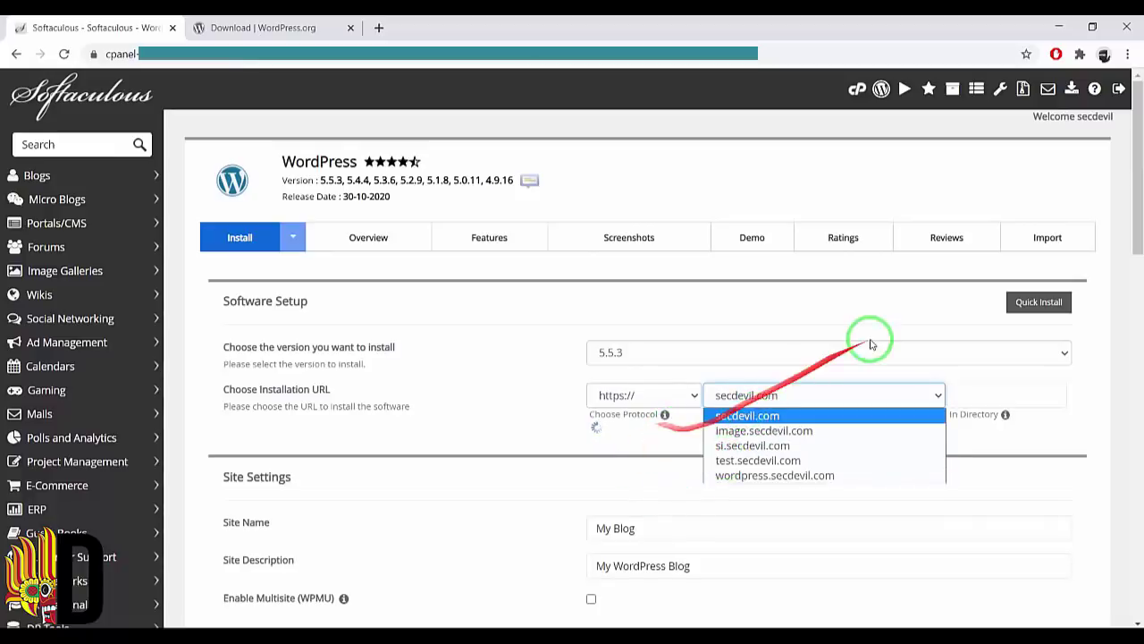
pyautogui.click(854, 374)
pyautogui.click(792, 395)
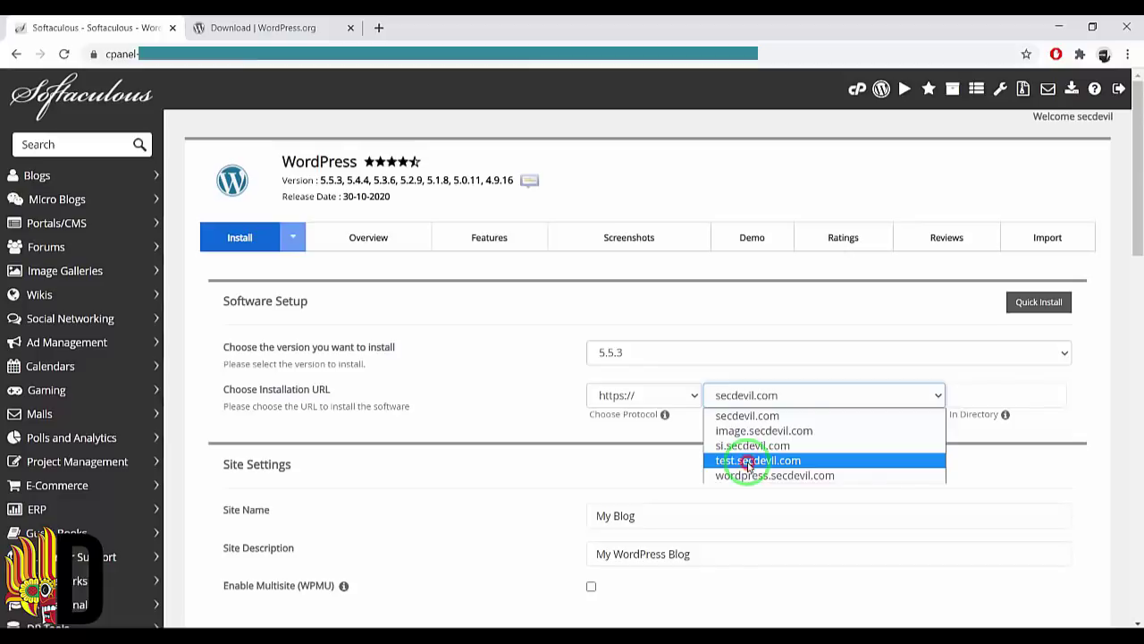
pyautogui.click(749, 460)
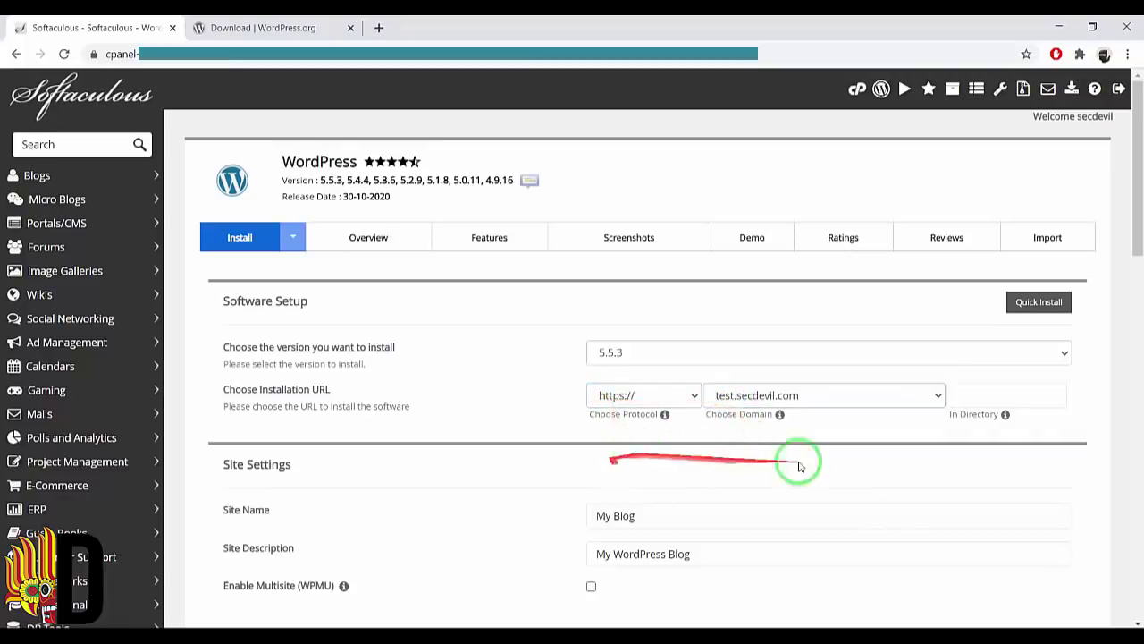
pyautogui.scroll(-2, 631, 438)
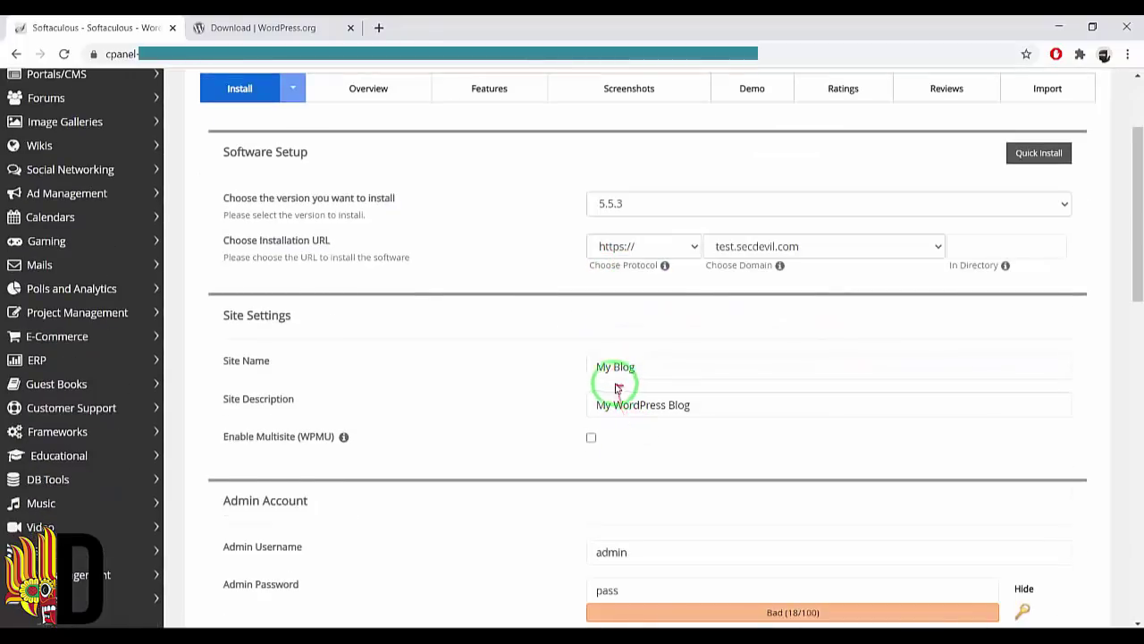
pyautogui.click(597, 357)
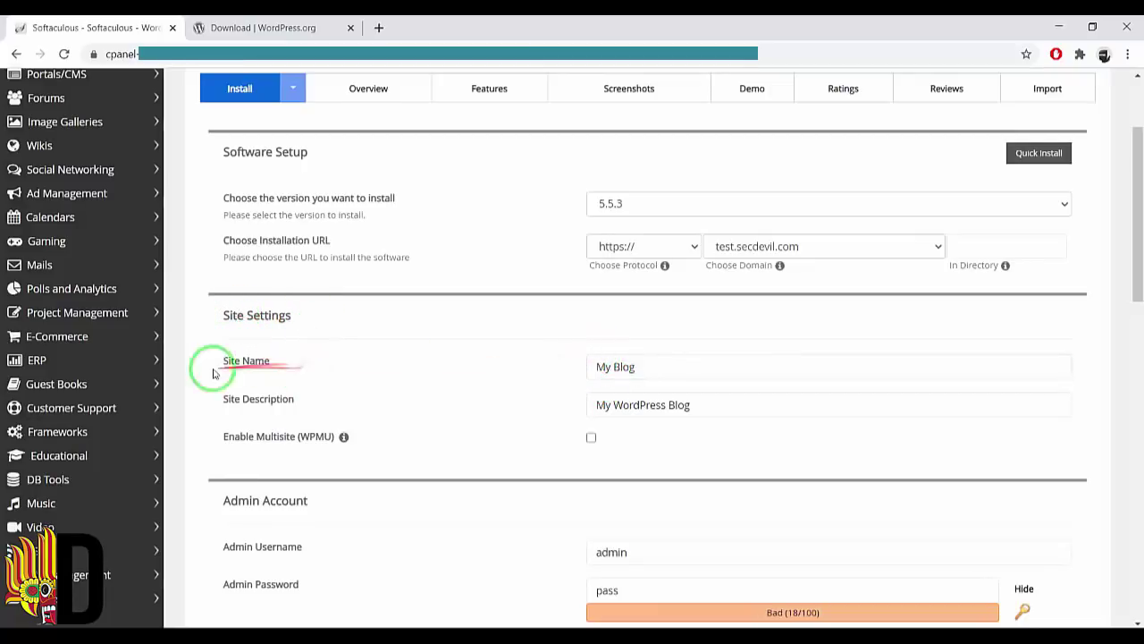
pyautogui.click(991, 248)
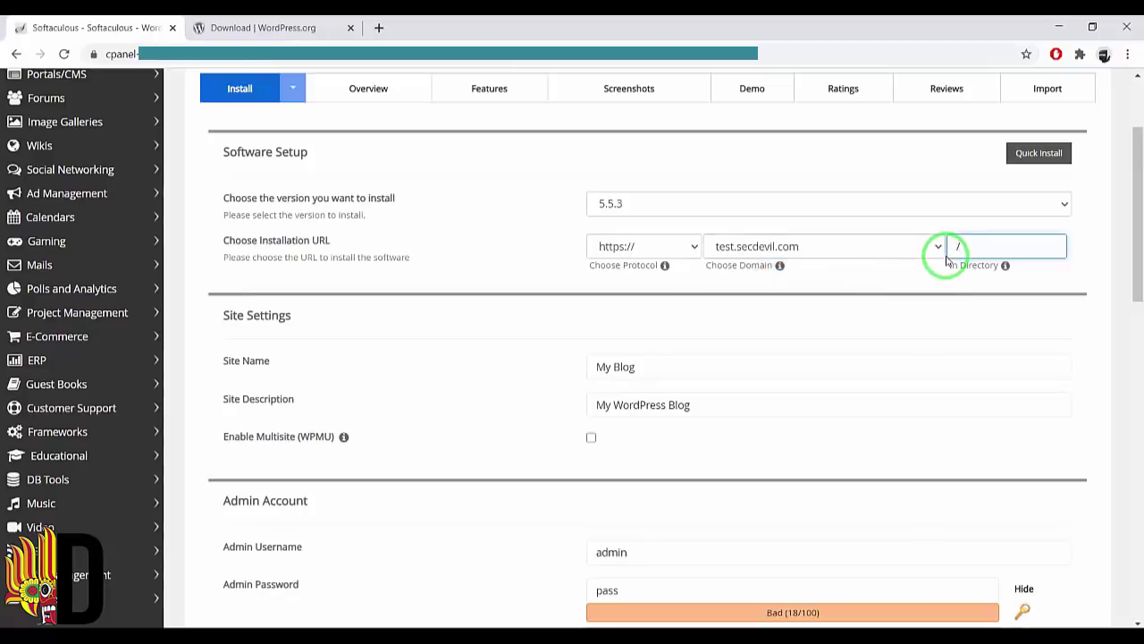
pyautogui.write('blog')
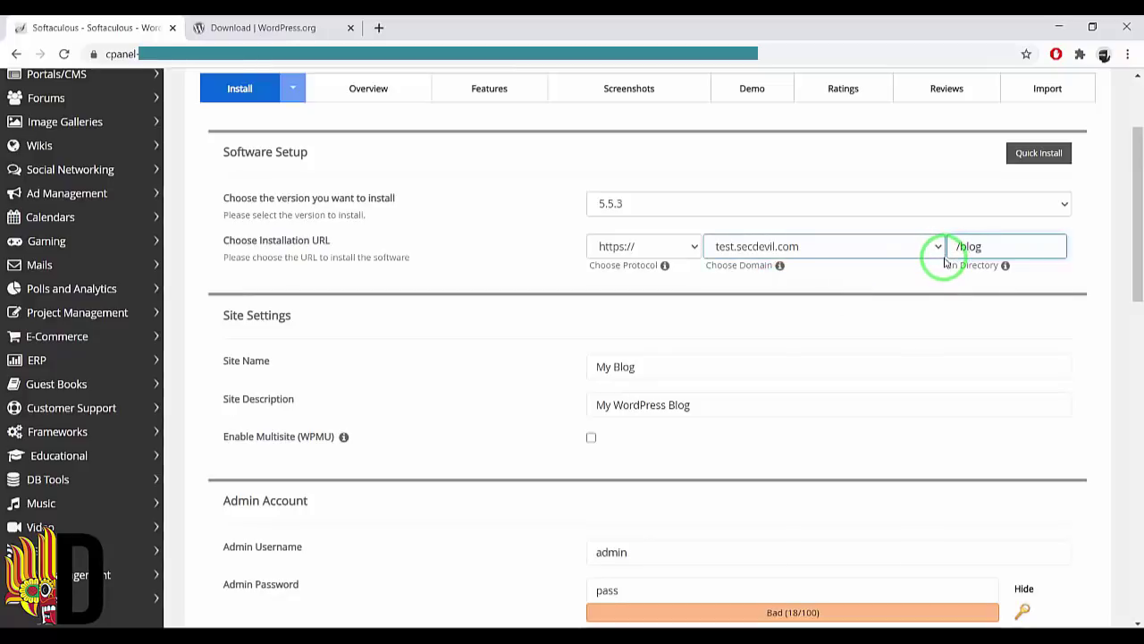
pyautogui.moveTo(1005, 267)
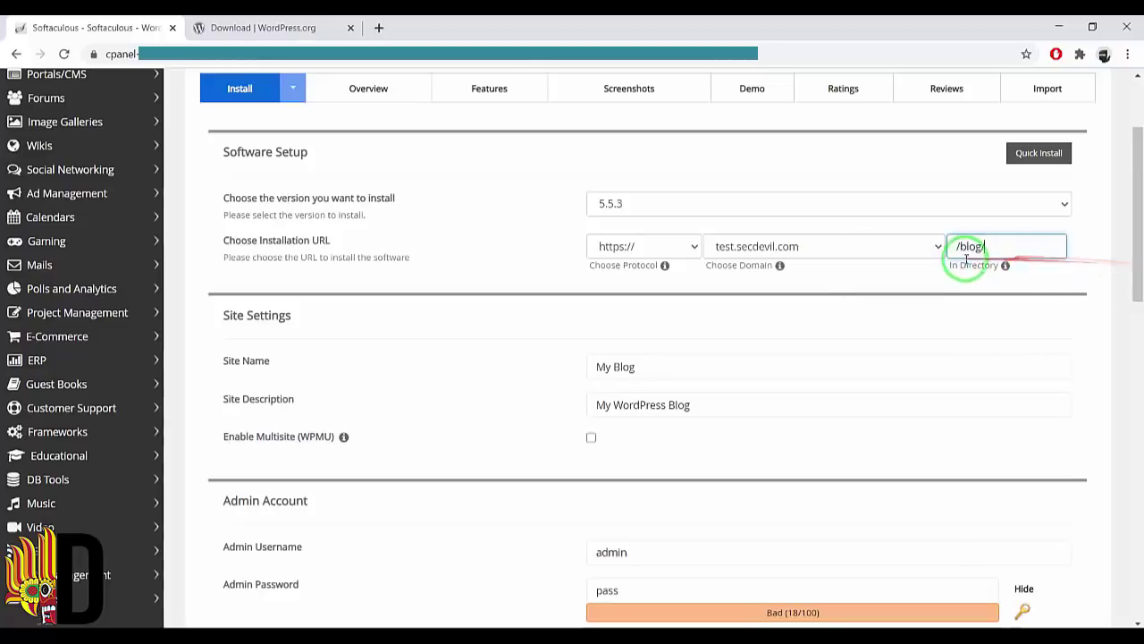
pyautogui.moveTo(956, 250); pyautogui.dragTo(1008, 247)
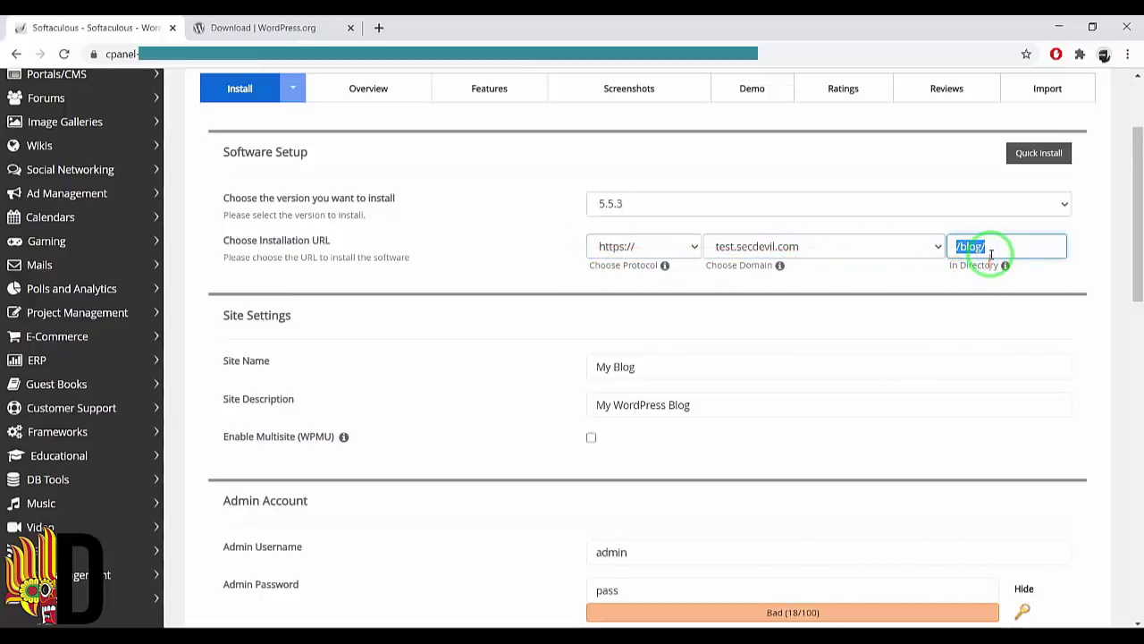
pyautogui.click(672, 319)
# Replace 'My Blog' with 'Test blog' and the description with 'This is a test blog'
pyautogui.scroll(-1, 254, 309)
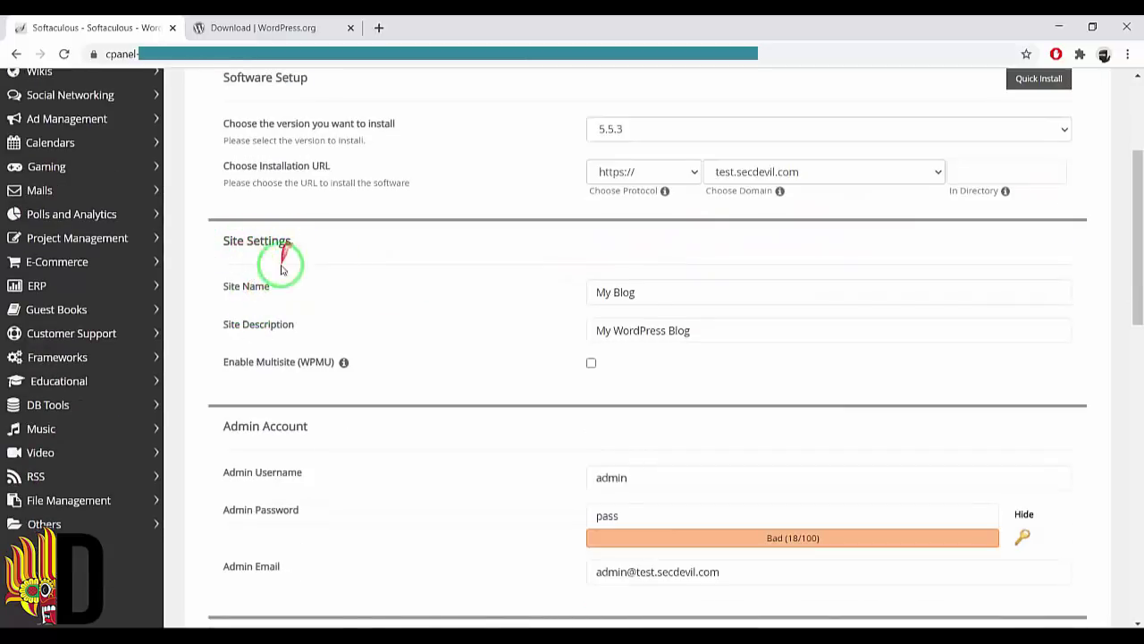
pyautogui.moveTo(644, 294); pyautogui.dragTo(566, 293)
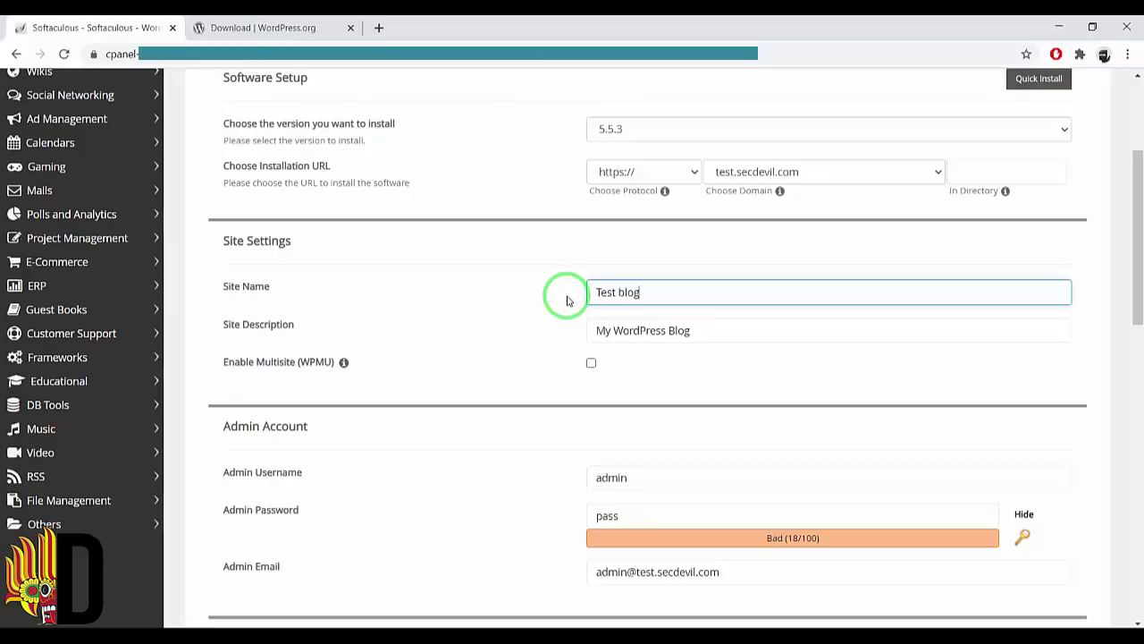
pyautogui.moveTo(710, 331); pyautogui.dragTo(572, 344)
pyautogui.write('This is a test blog')
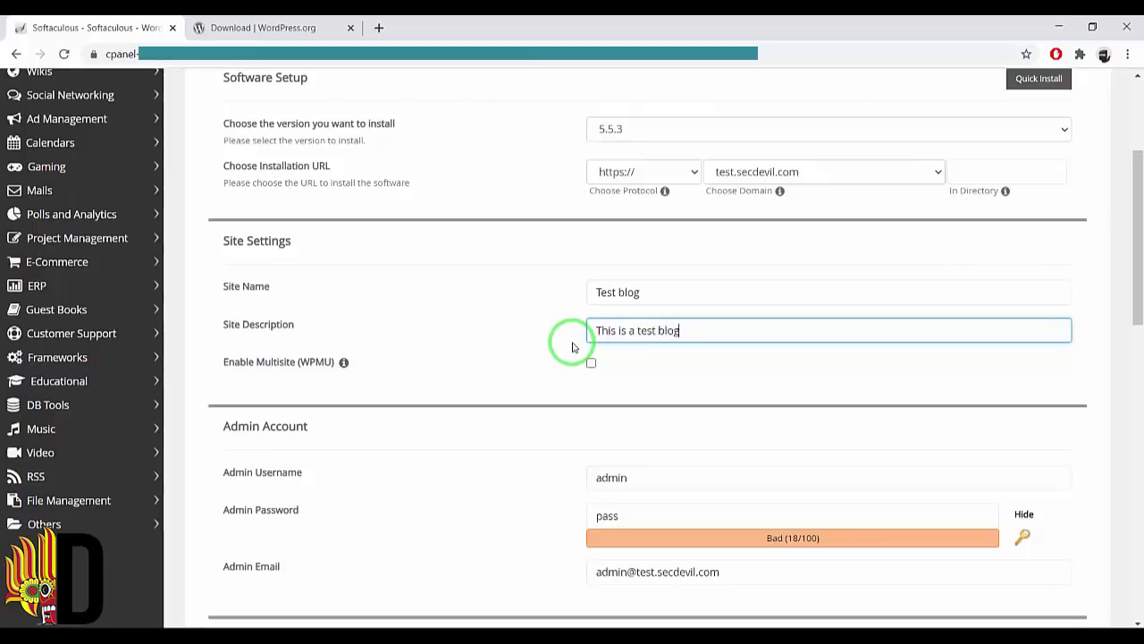
pyautogui.scroll(-1, 409, 347)
pyautogui.moveTo(340, 294)
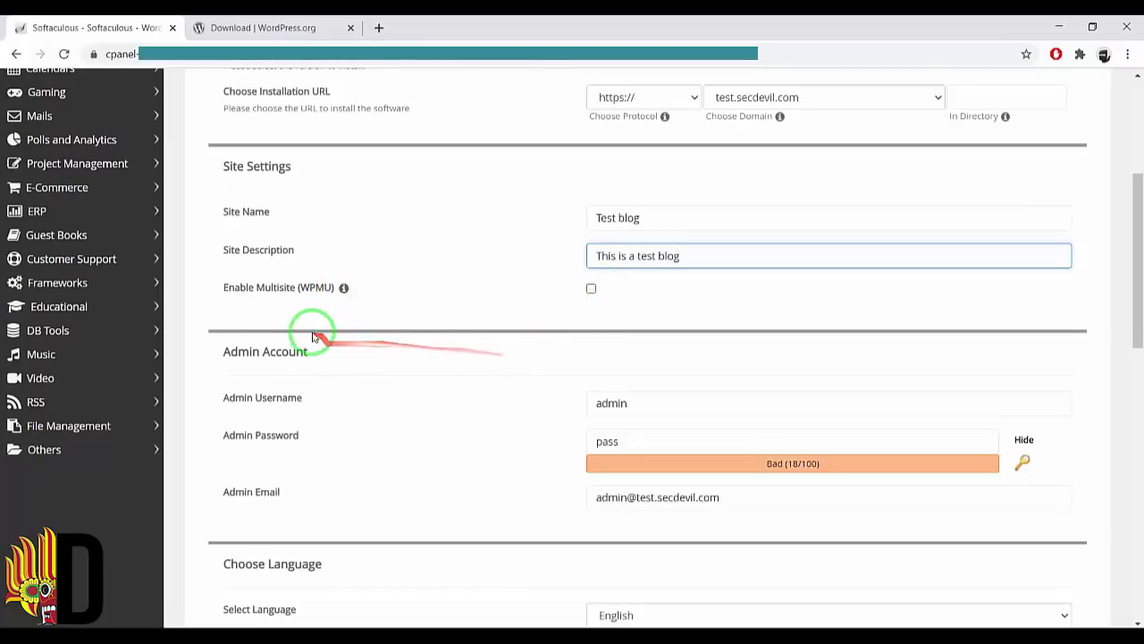
# Select the default admin password and type a new password, leaving the username unchanged
pyautogui.scroll(-2, 317, 311)
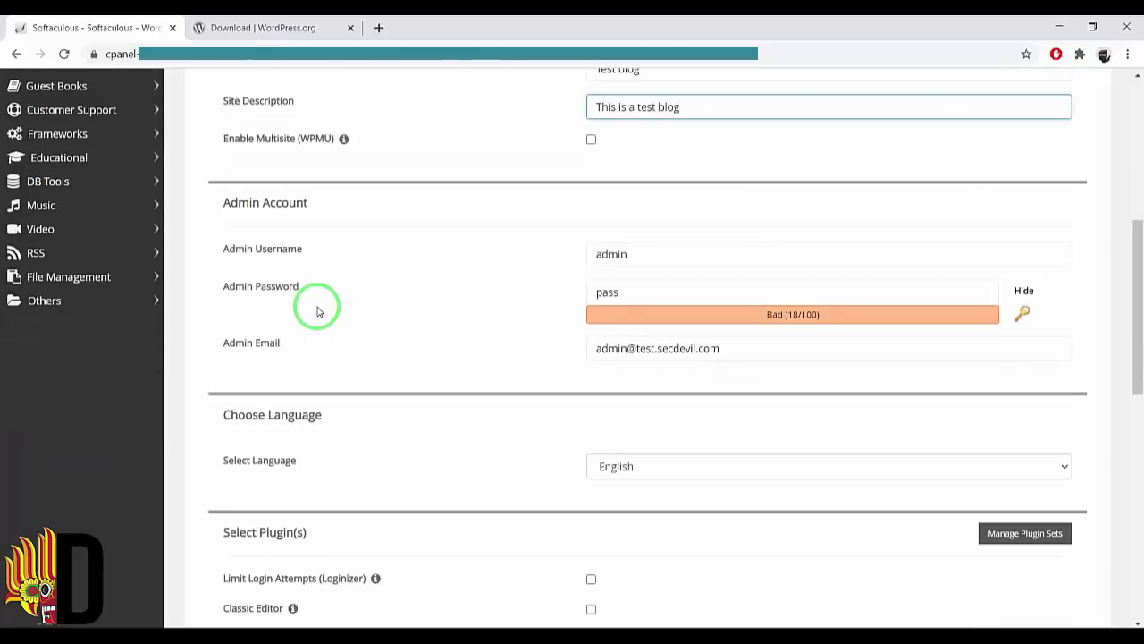
pyautogui.moveTo(314, 307)
pyautogui.mouseDown()
pyautogui.moveTo(376, 322)
pyautogui.moveTo(677, 315)
pyautogui.mouseUp()
pyautogui.click(258, 249)
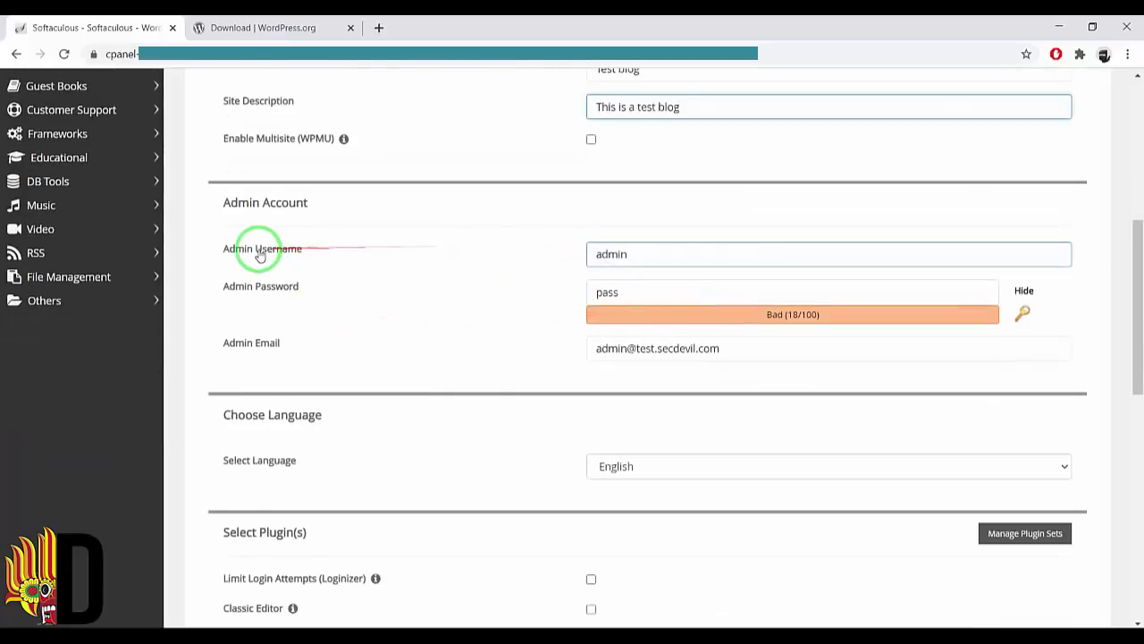
pyautogui.click(638, 253)
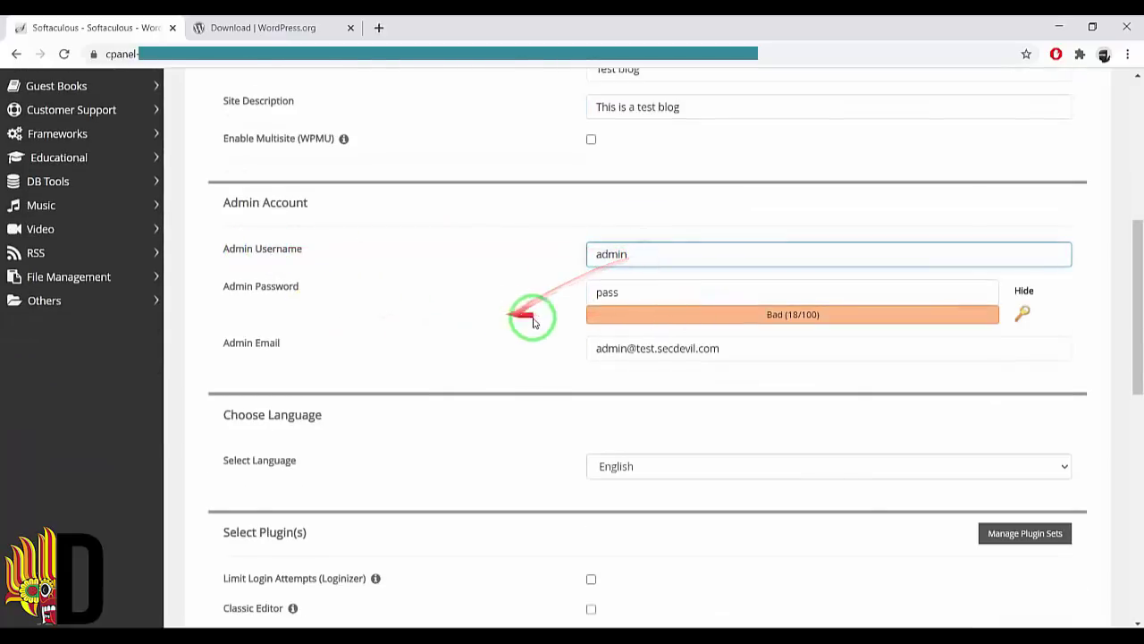
pyautogui.click(638, 294)
pyautogui.doubleClick(644, 292)
pyautogui.click(659, 291)
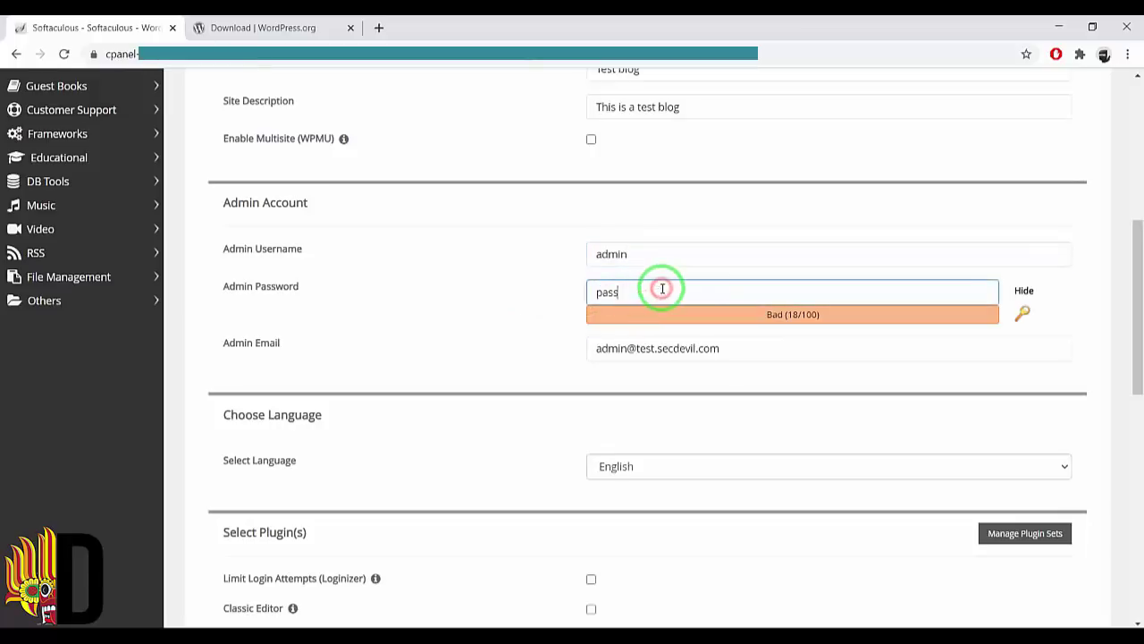
pyautogui.moveTo(697, 298); pyautogui.dragTo(542, 295)
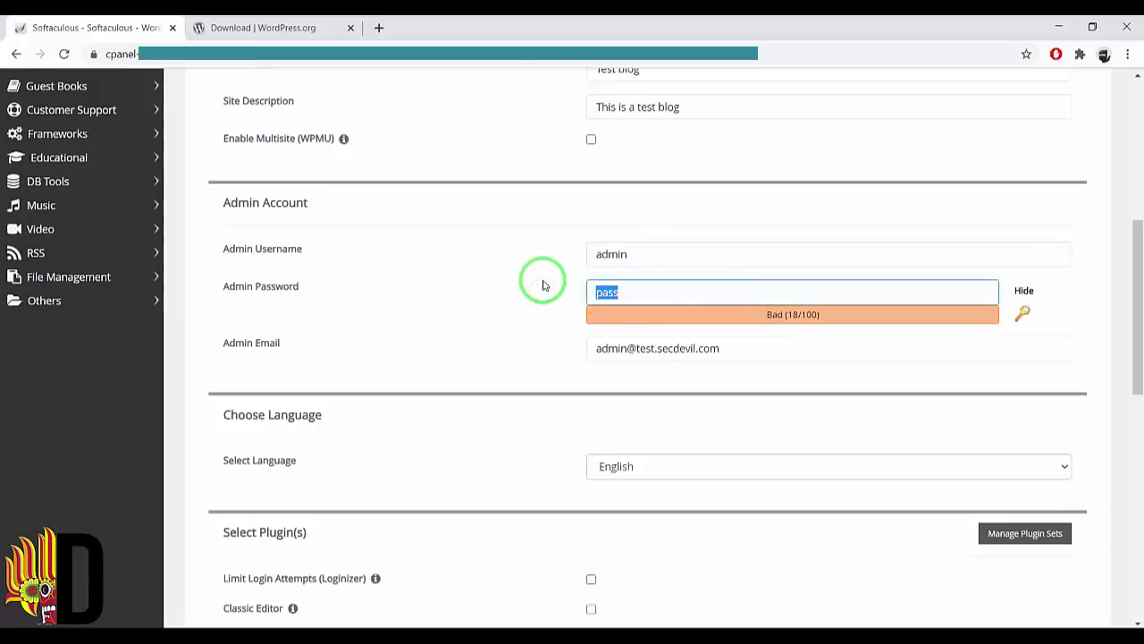
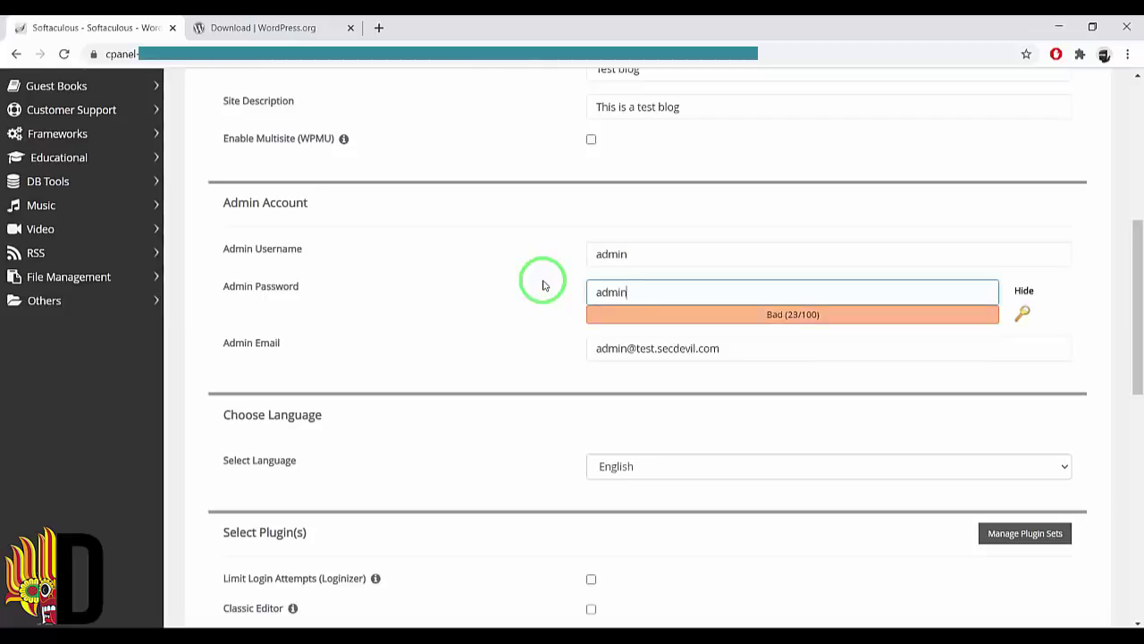
pyautogui.moveTo(527, 286)
pyautogui.mouseDown()
pyautogui.moveTo(529, 350)
pyautogui.moveTo(613, 331)
pyautogui.mouseUp()
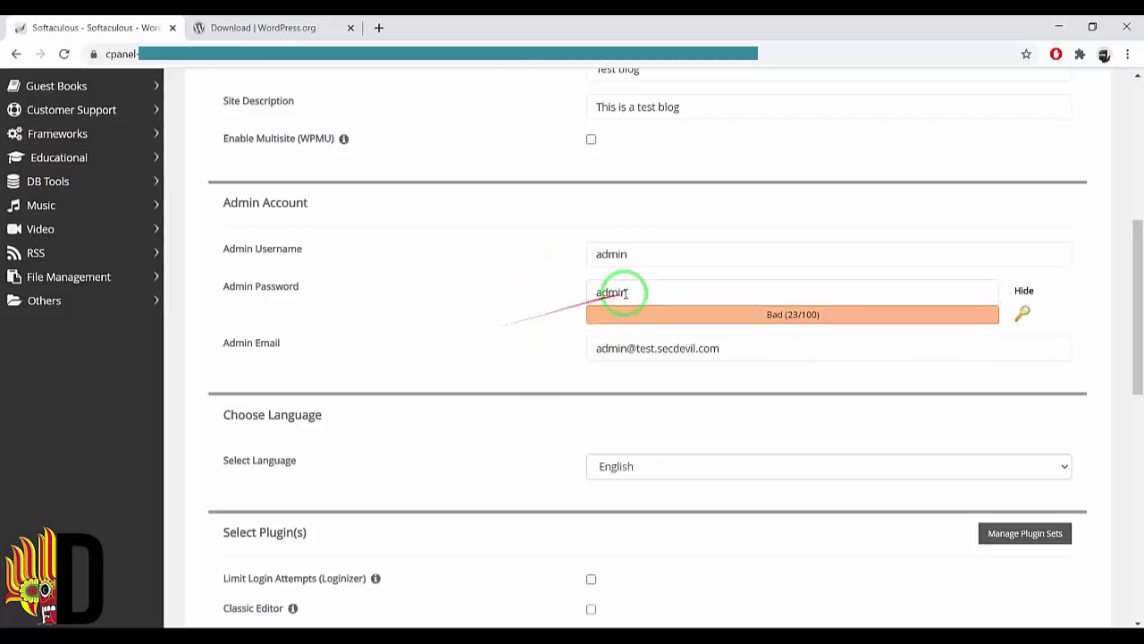
# Check the new admin password's strength, which reads Bad (23/100)
pyautogui.click(626, 292)
pyautogui.click(509, 343)
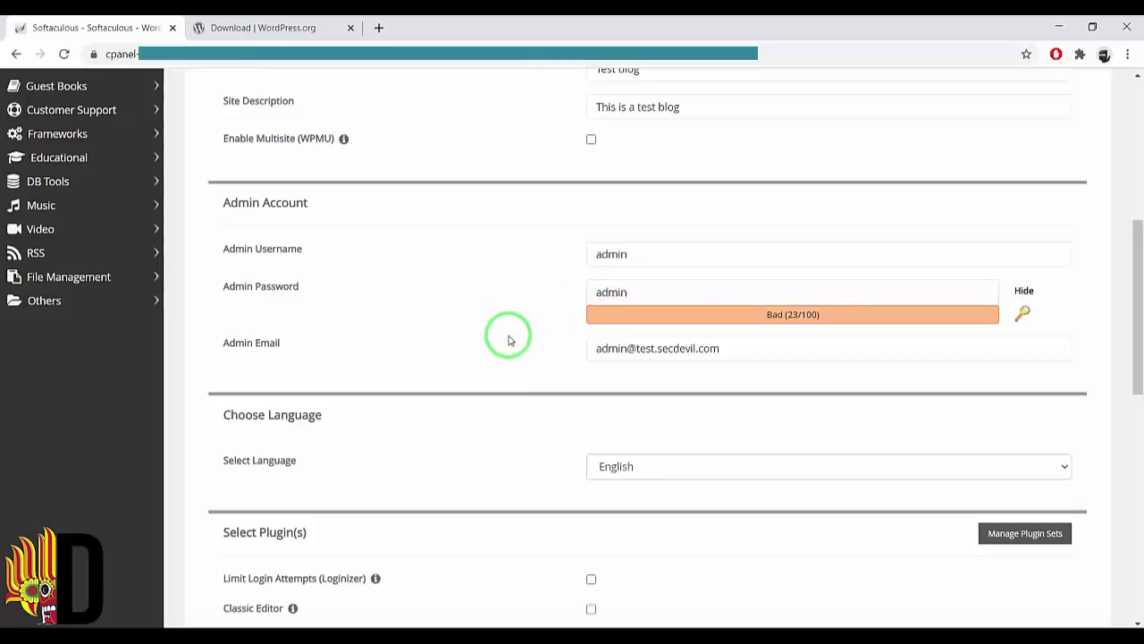
pyautogui.click(620, 290)
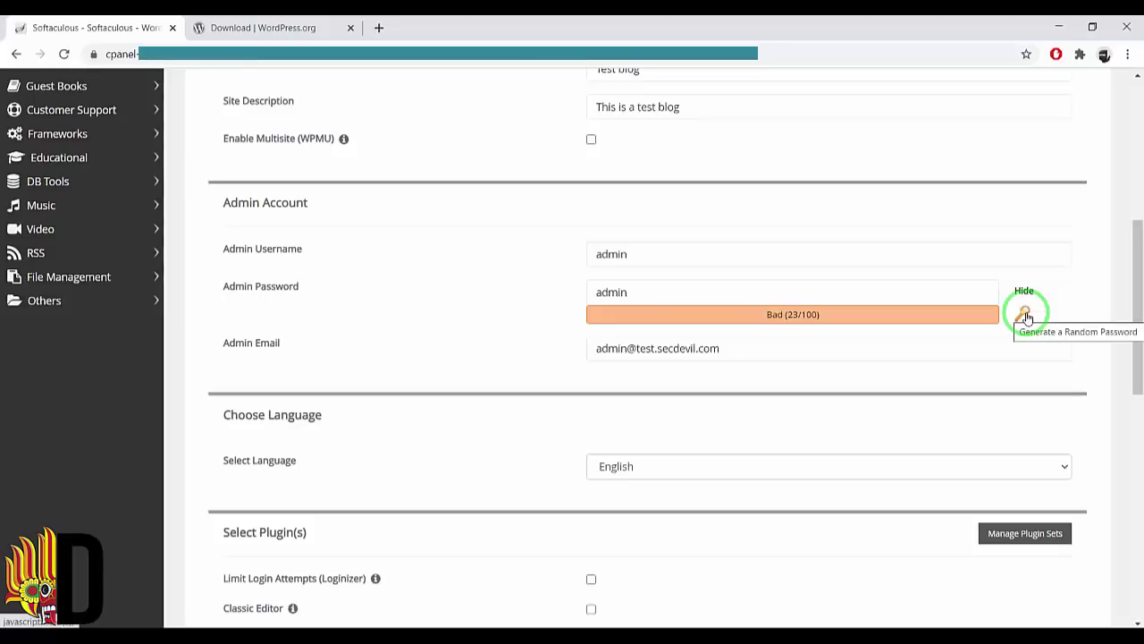
pyautogui.click(707, 344)
pyautogui.click(690, 293)
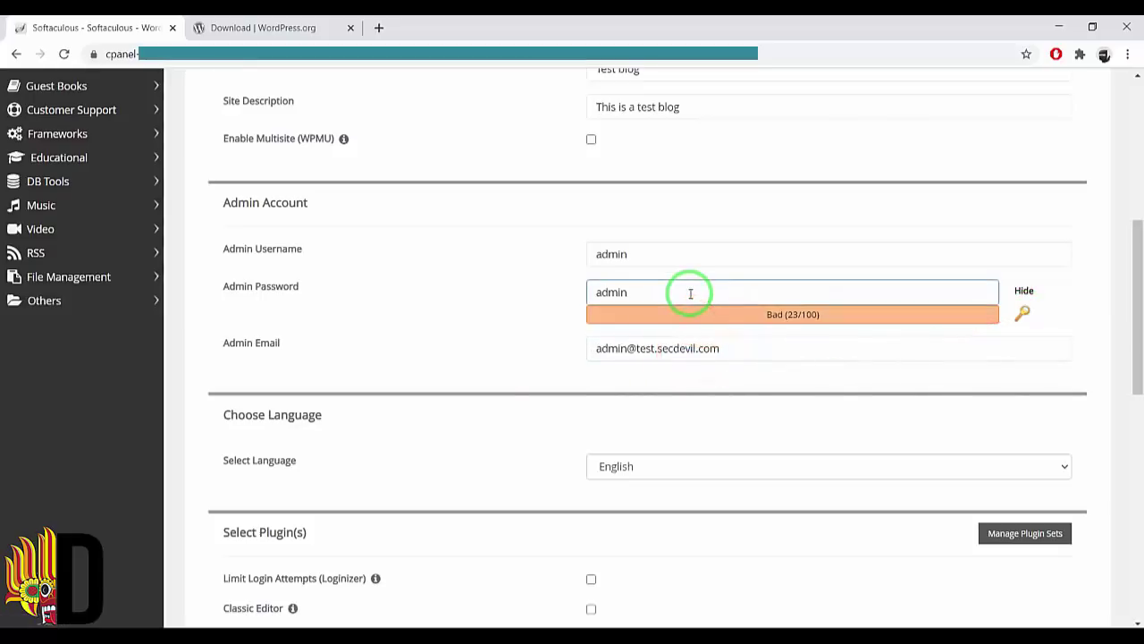
pyautogui.click(561, 307)
pyautogui.scroll(-2, 562, 311)
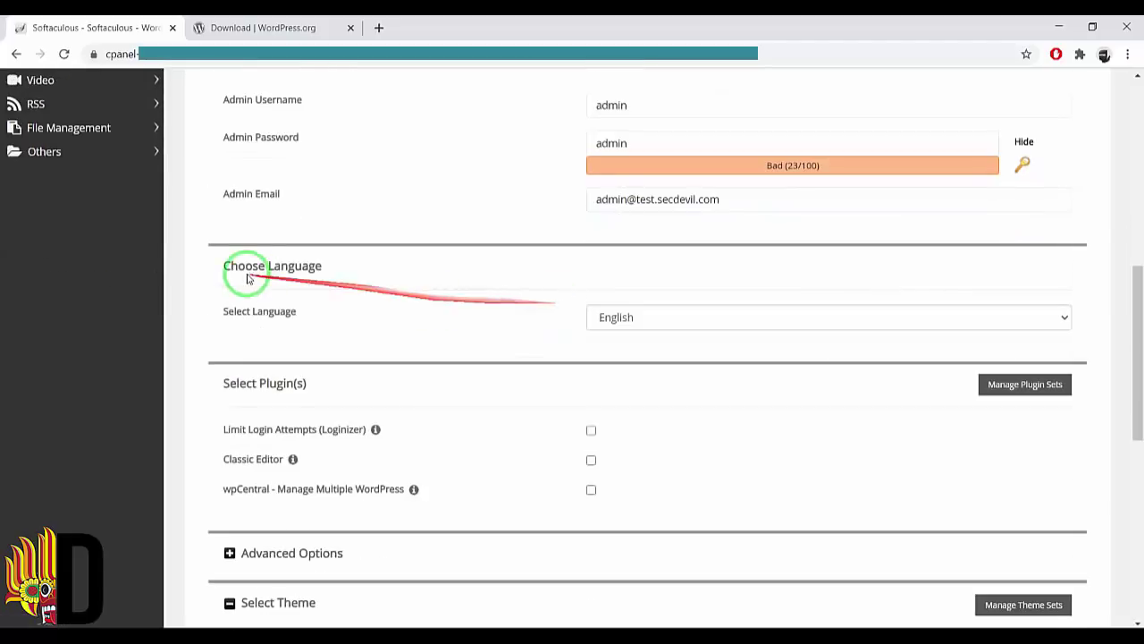
# Open the site language list and leave English selected
pyautogui.click(678, 328)
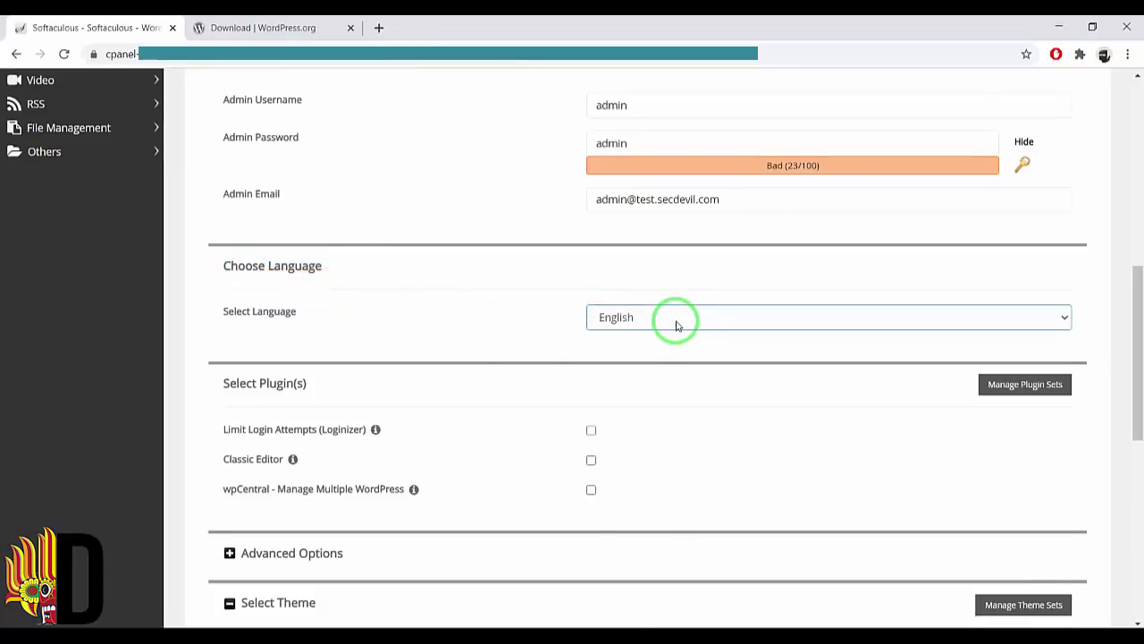
pyautogui.click(676, 324)
pyautogui.click(676, 323)
pyautogui.click(676, 323)
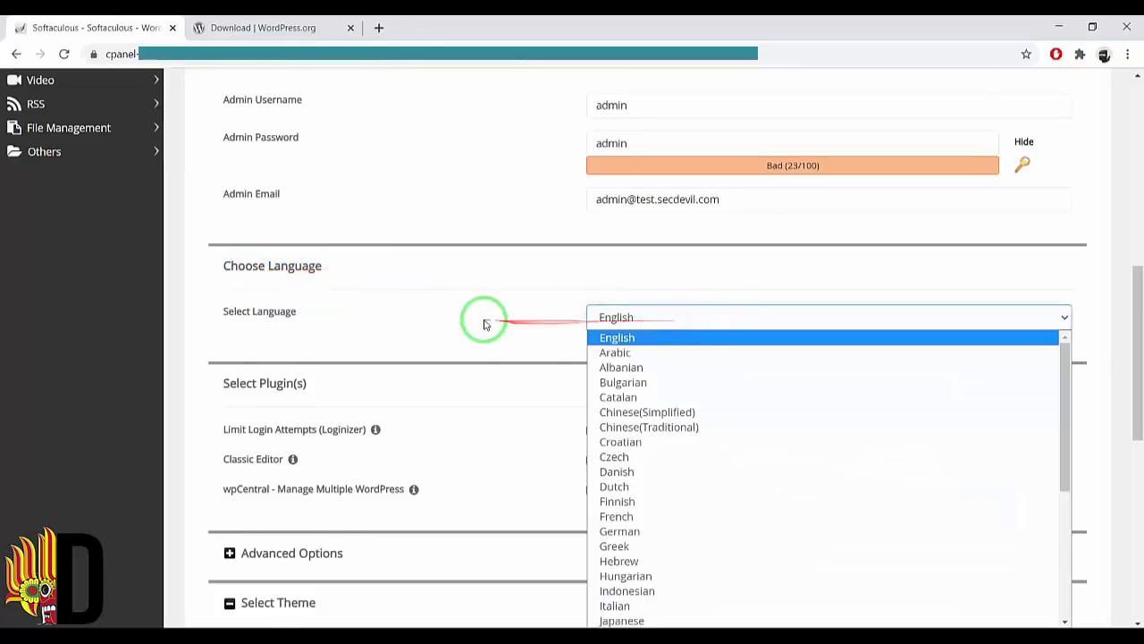
pyautogui.scroll(-3, 575, 255)
pyautogui.scroll(3, 574, 253)
pyautogui.scroll(-2, 605, 232)
pyautogui.click(651, 176)
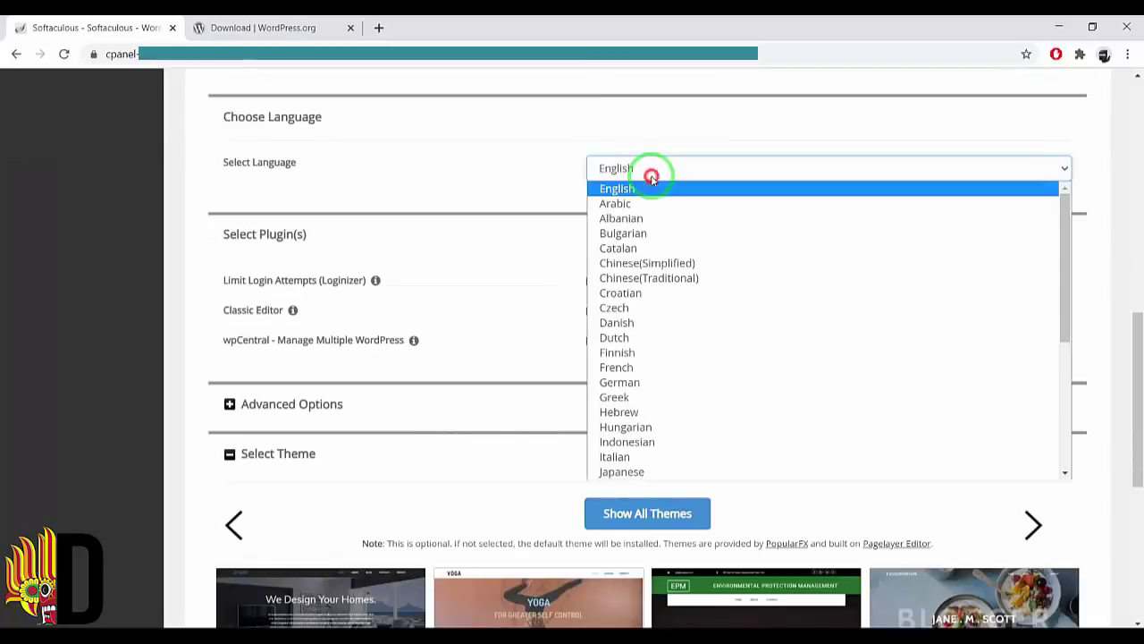
pyautogui.scroll(-5, 633, 319)
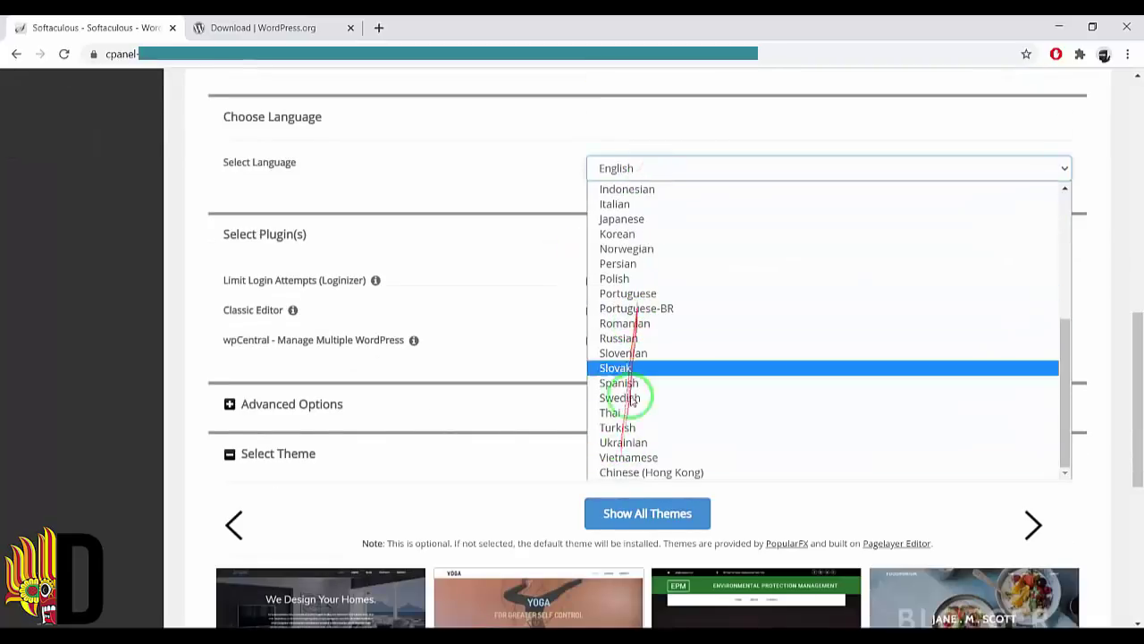
pyautogui.click(523, 178)
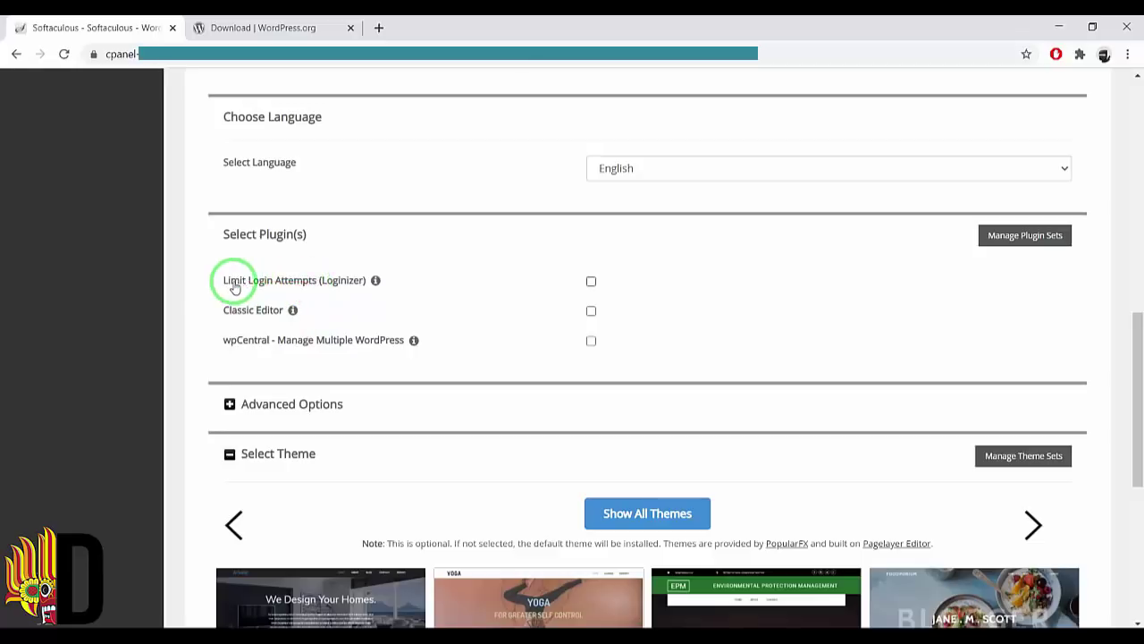
# Enable the Limit Login Attempts (Loginizer) plugin, leaving Classic Editor and wpCentral unticked
pyautogui.scroll(1, 281, 179)
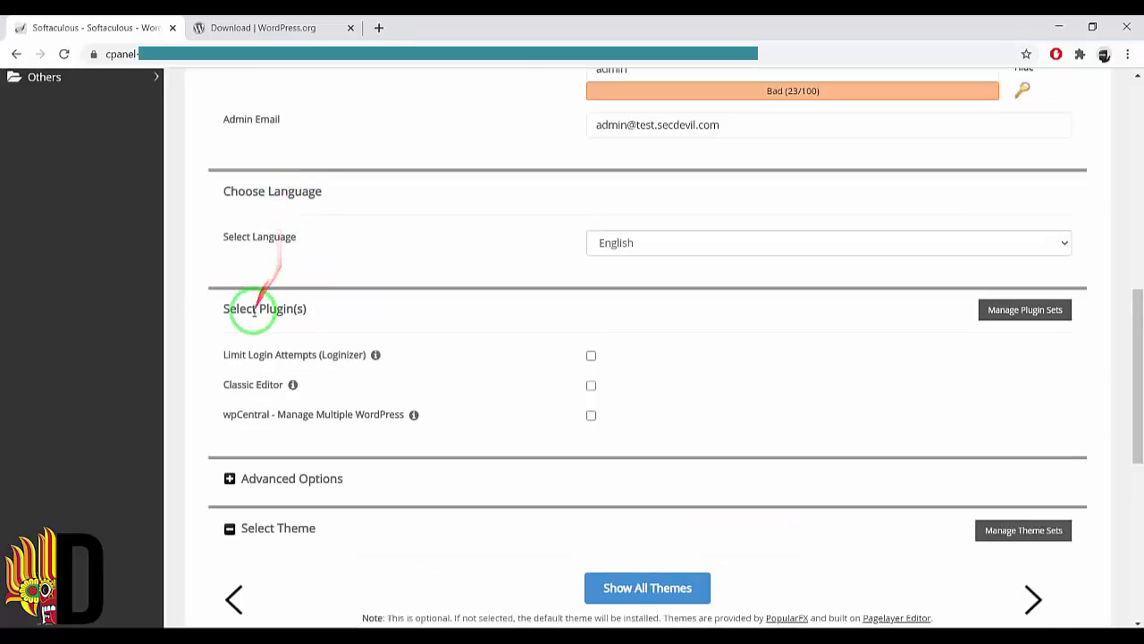
pyautogui.moveTo(224, 310); pyautogui.dragTo(307, 309)
pyautogui.click(384, 307)
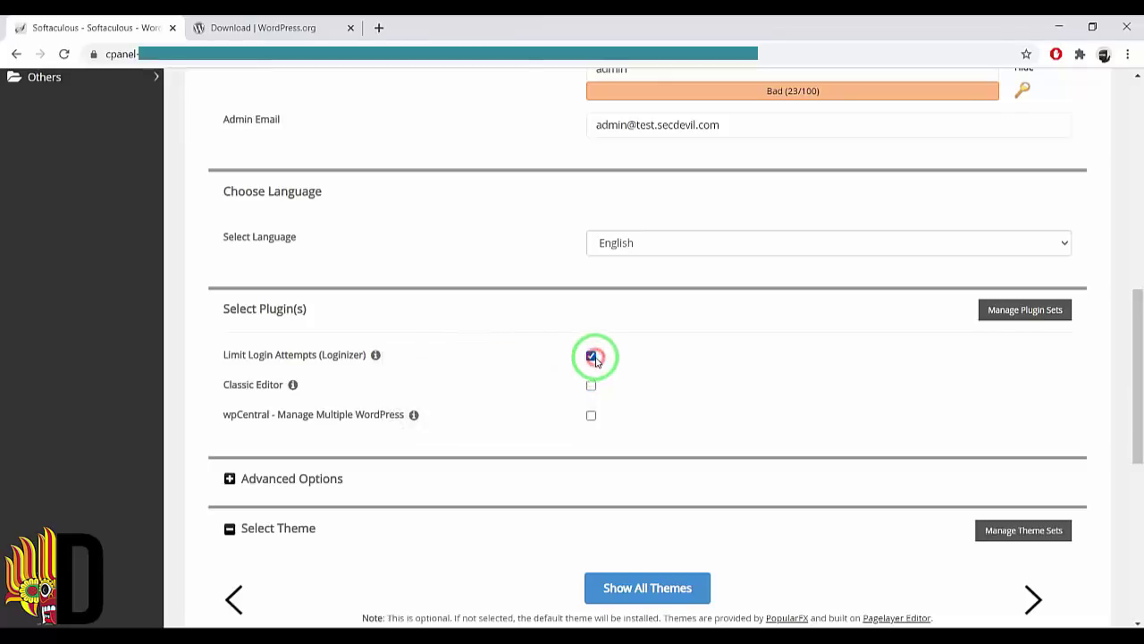
pyautogui.scroll(-1, 536, 344)
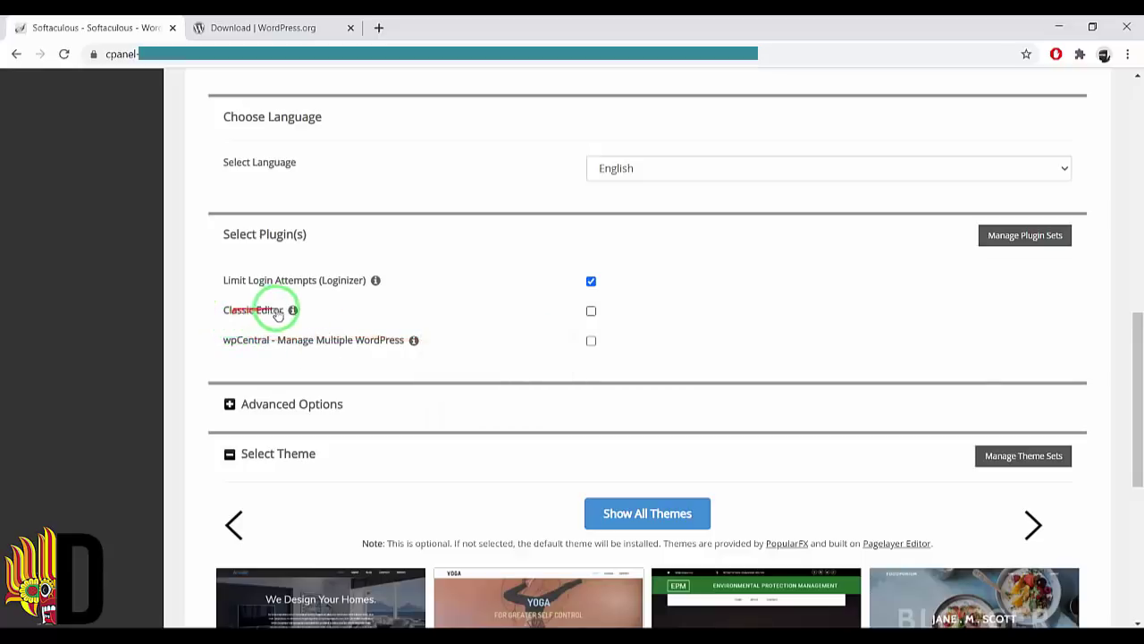
pyautogui.moveTo(365, 286)
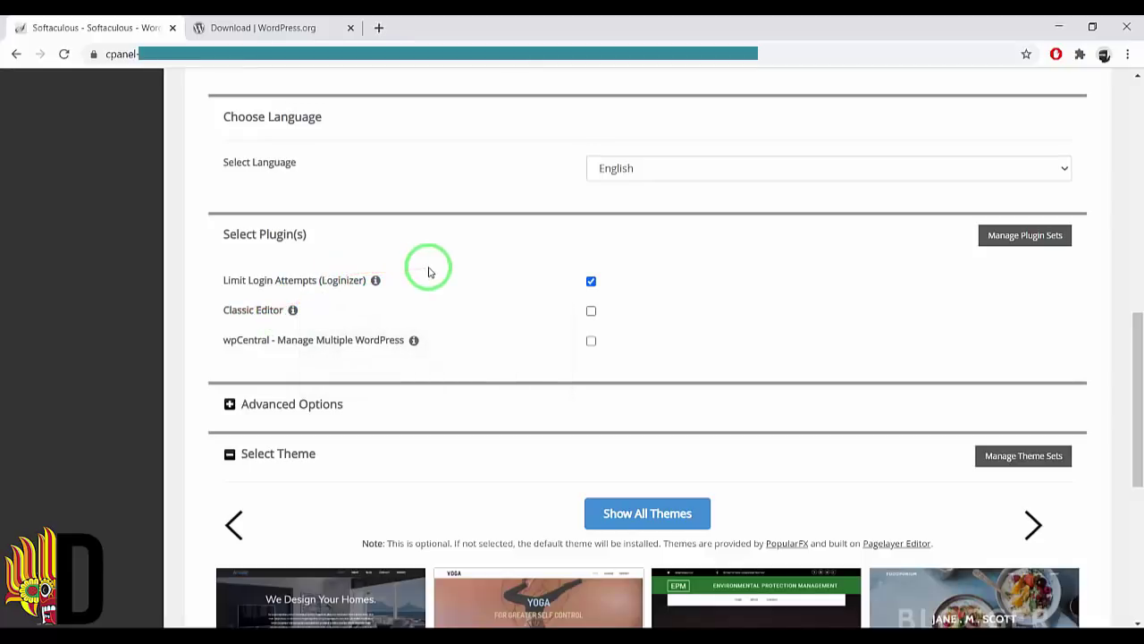
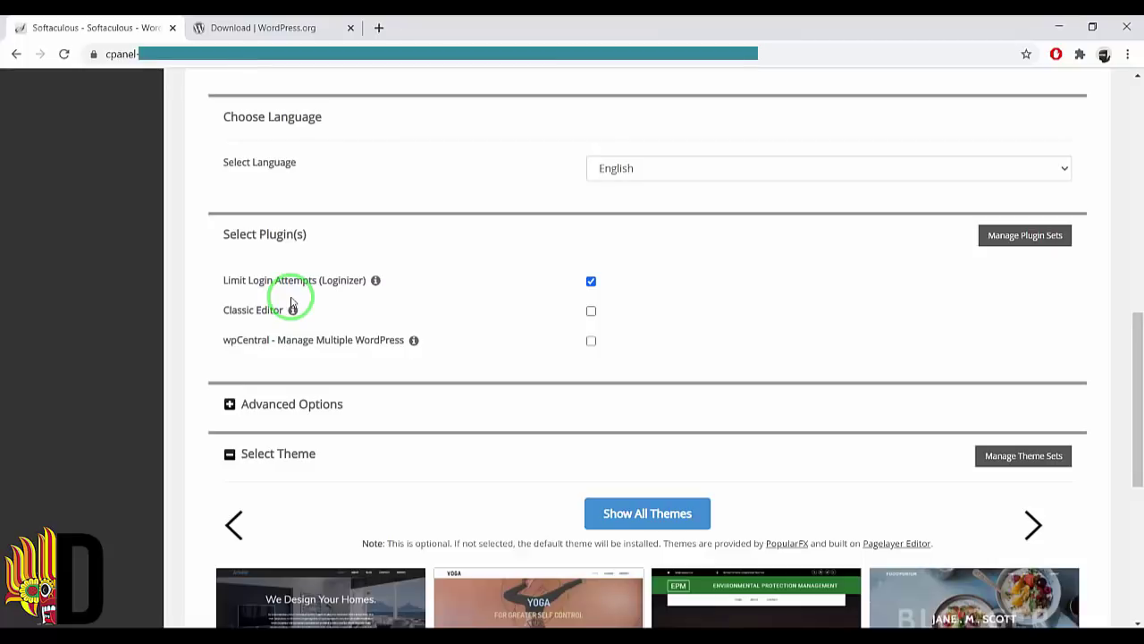
pyautogui.moveTo(293, 312)
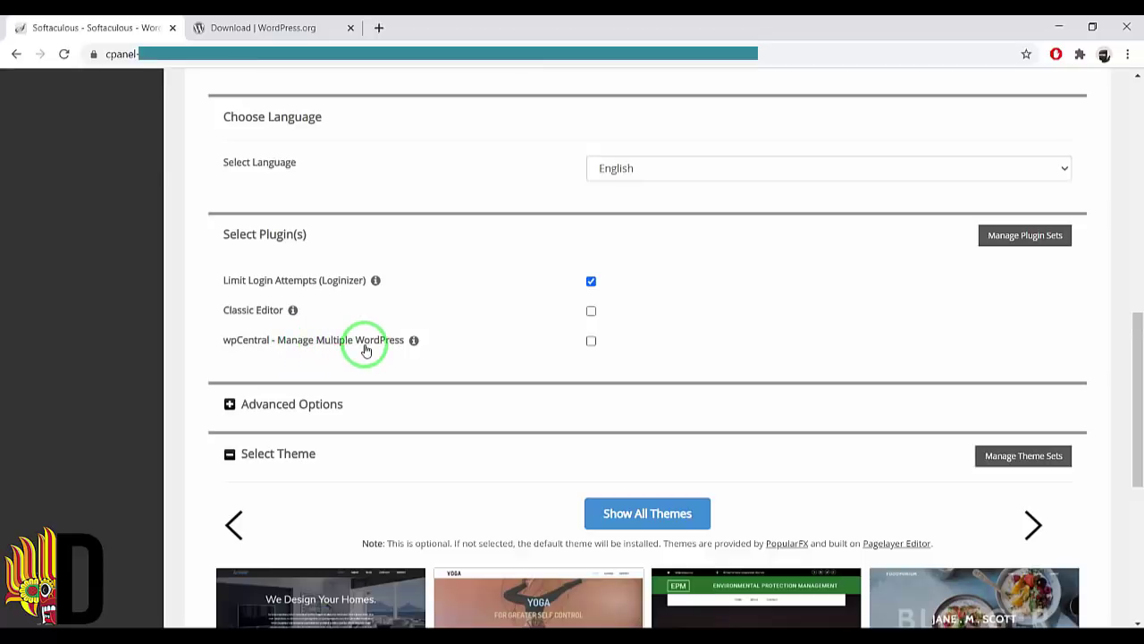
pyautogui.moveTo(429, 347)
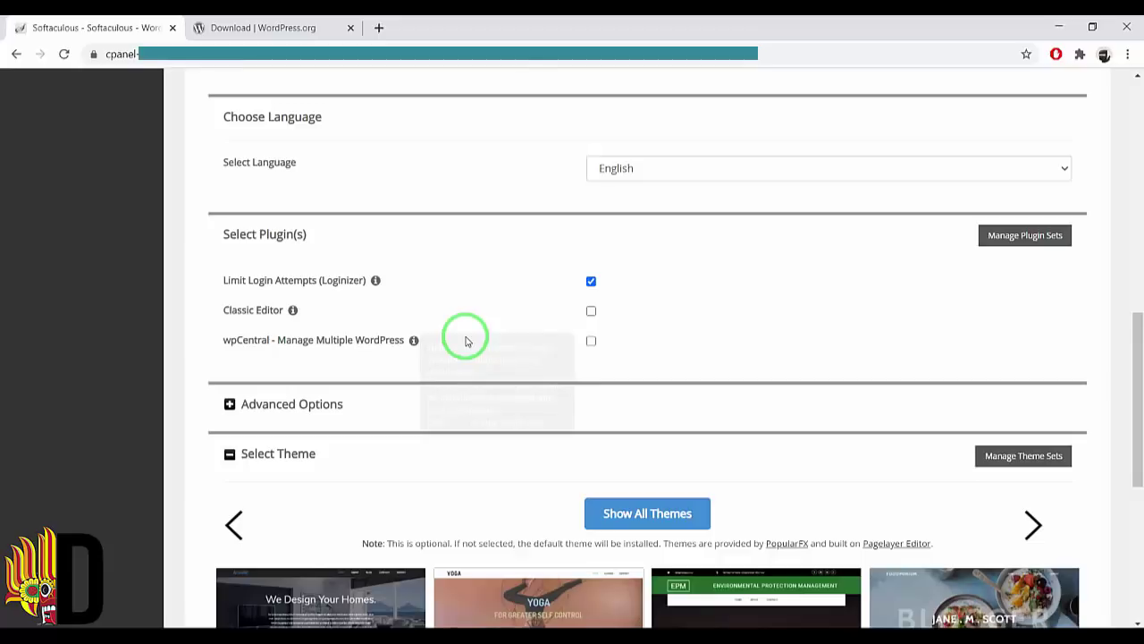
pyautogui.scroll(-1, 407, 348)
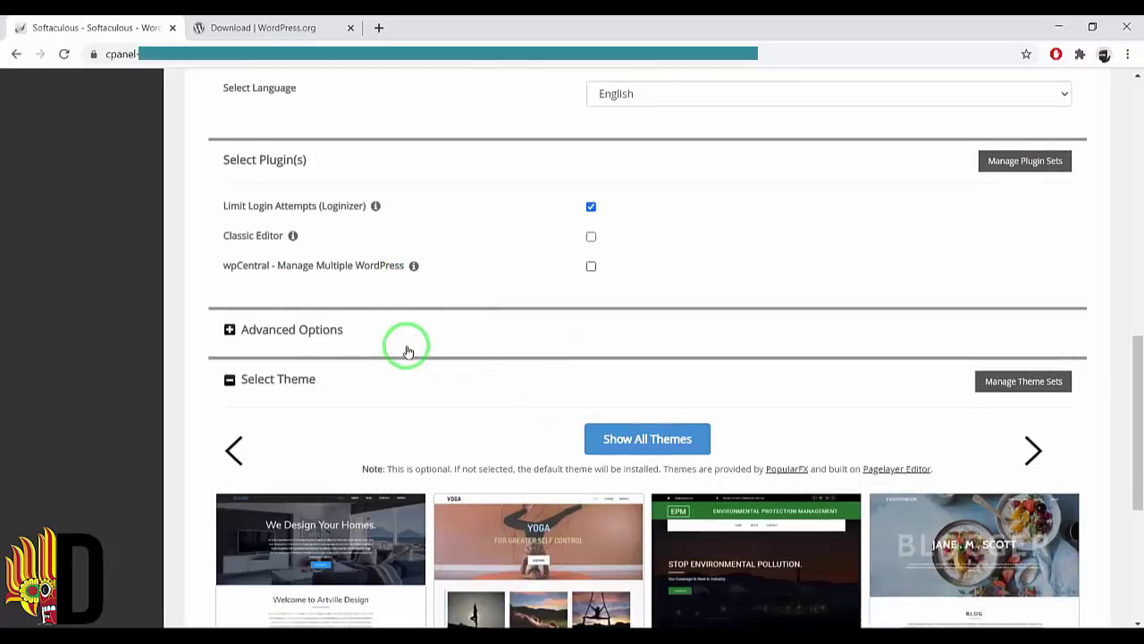
# Expand Advanced Options, keeping database name wp686 and table prefix wper_ unchanged
pyautogui.click(267, 338)
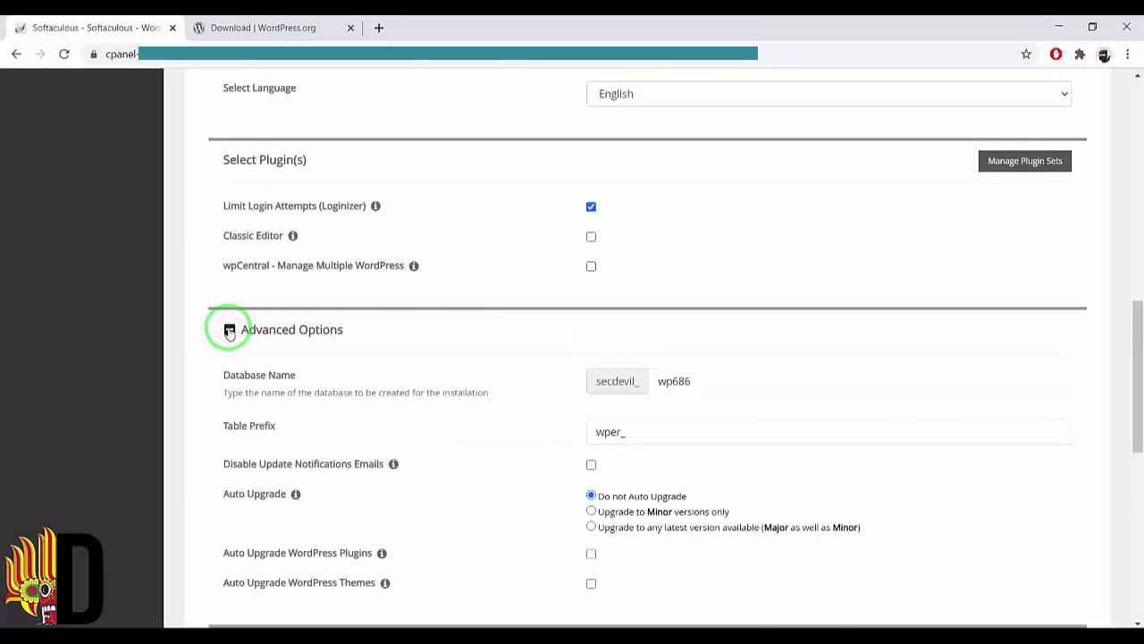
pyautogui.scroll(-1, 230, 333)
pyautogui.scroll(-2, 229, 332)
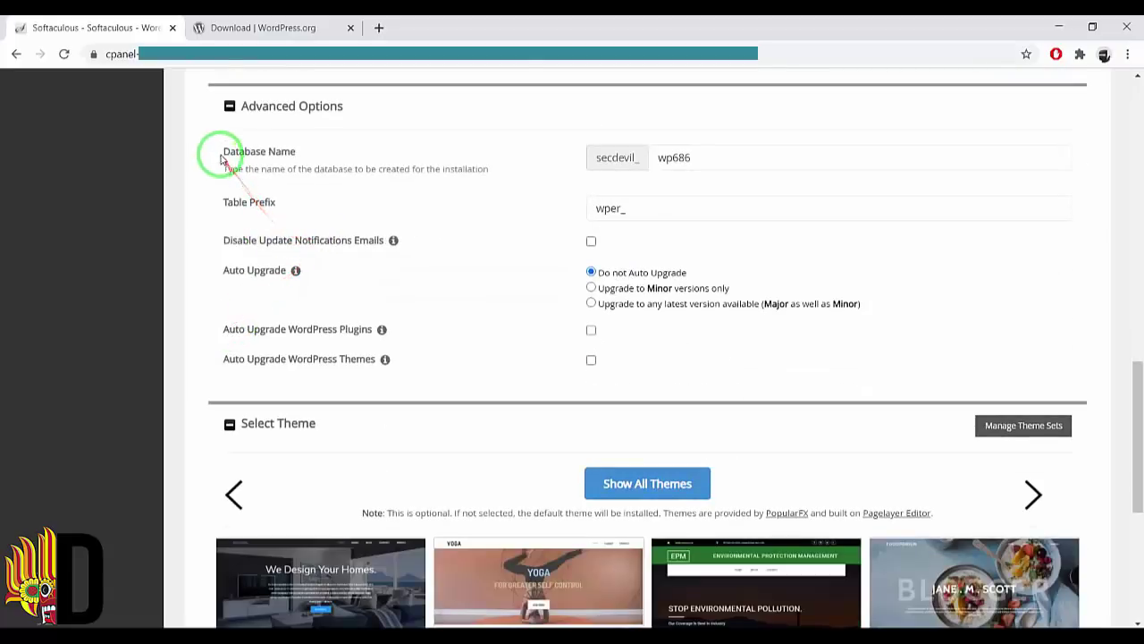
pyautogui.moveTo(701, 150); pyautogui.dragTo(652, 156)
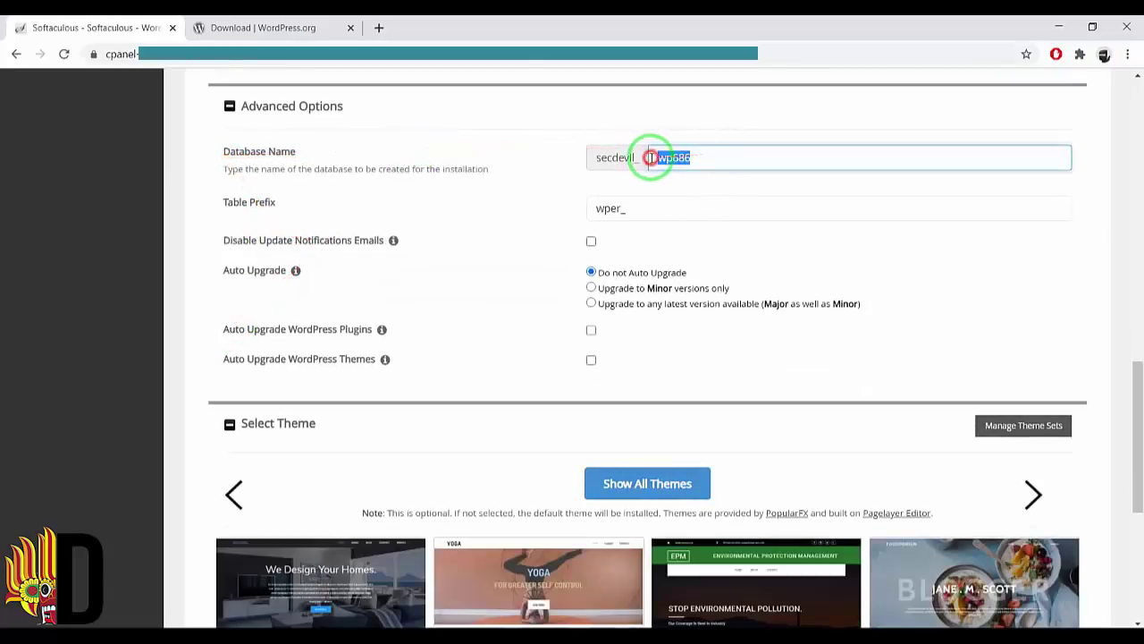
pyautogui.click(328, 170)
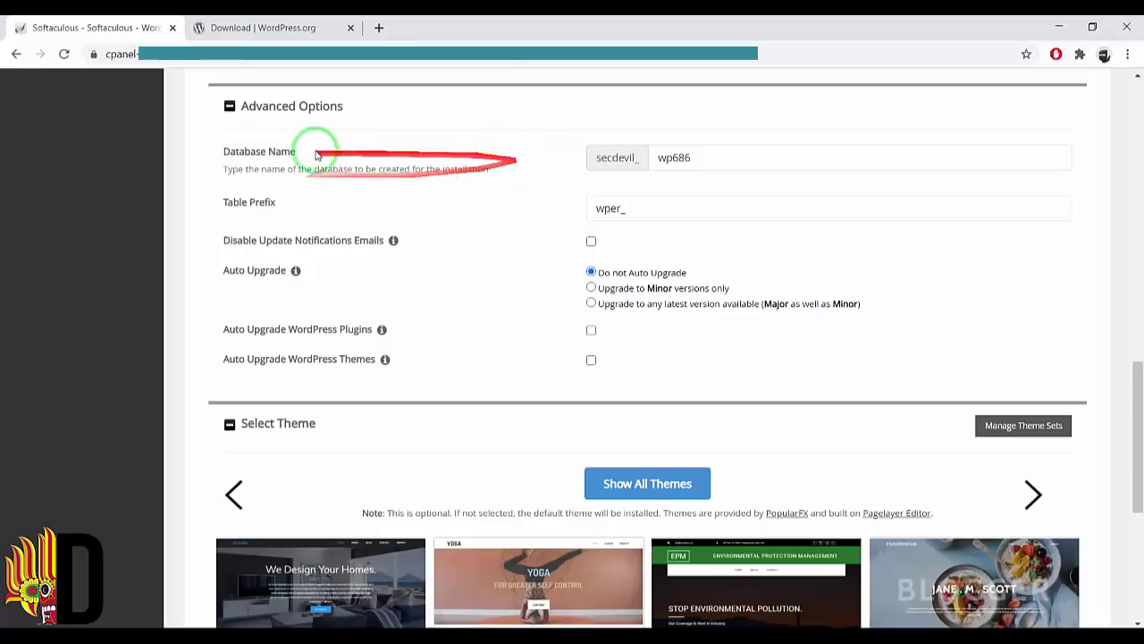
pyautogui.click(682, 211)
pyautogui.moveTo(682, 211); pyautogui.dragTo(477, 217)
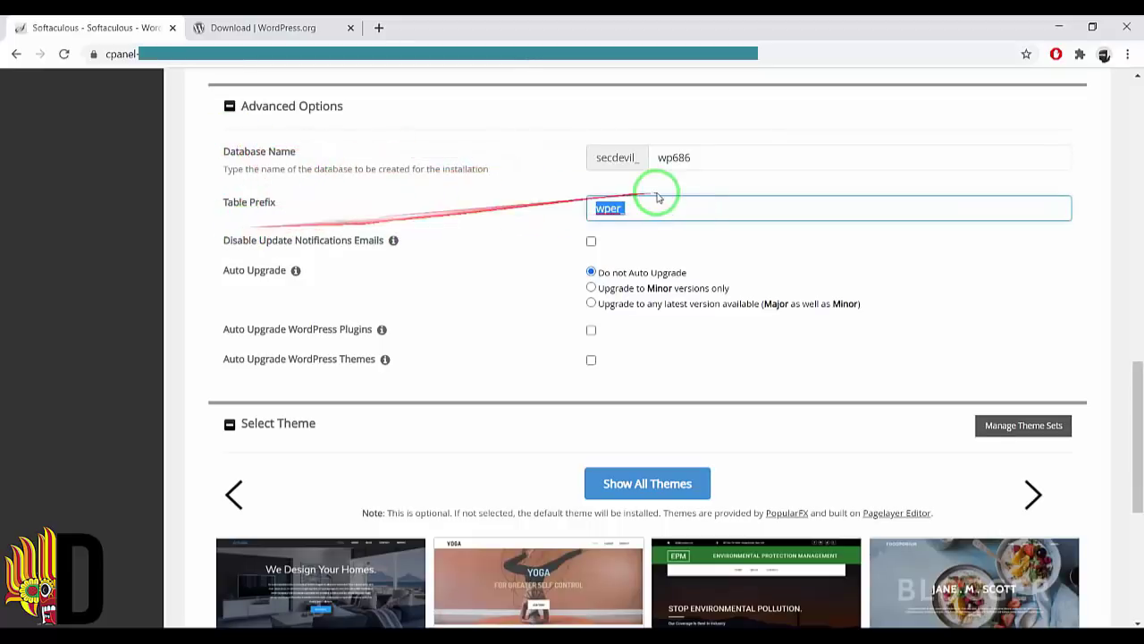
pyautogui.click(307, 243)
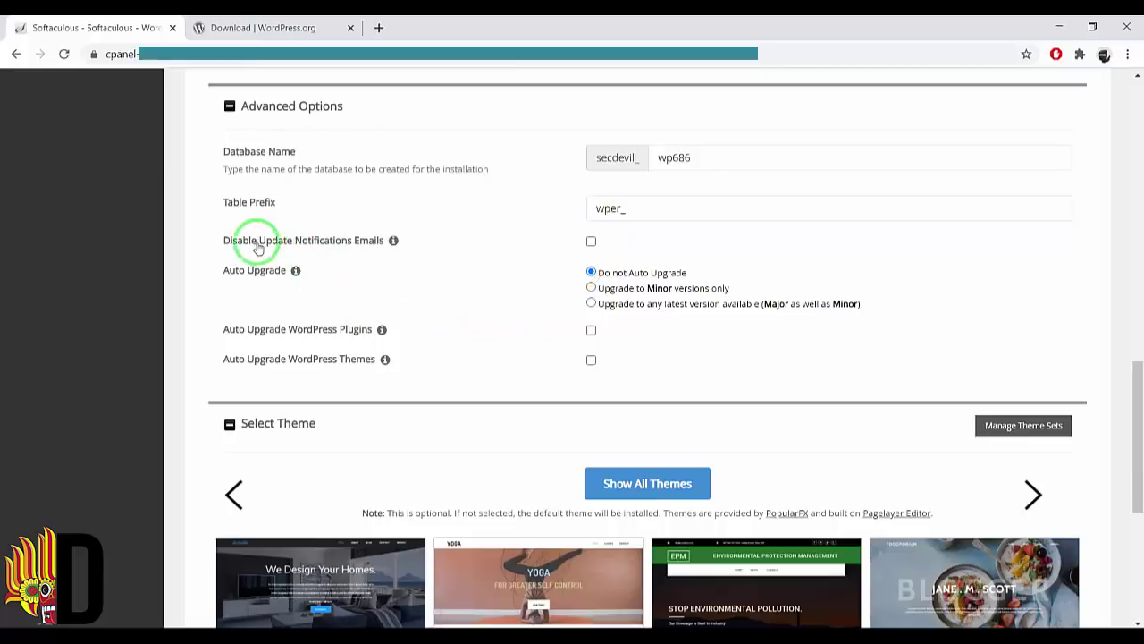
# Choose 'Upgrade to any latest version available' and enable Auto Upgrade WordPress Plugins
pyautogui.moveTo(225, 247)
pyautogui.mouseDown()
pyautogui.moveTo(296, 230)
pyautogui.moveTo(309, 243)
pyautogui.moveTo(379, 243)
pyautogui.moveTo(275, 242)
pyautogui.moveTo(585, 243)
pyautogui.mouseUp()
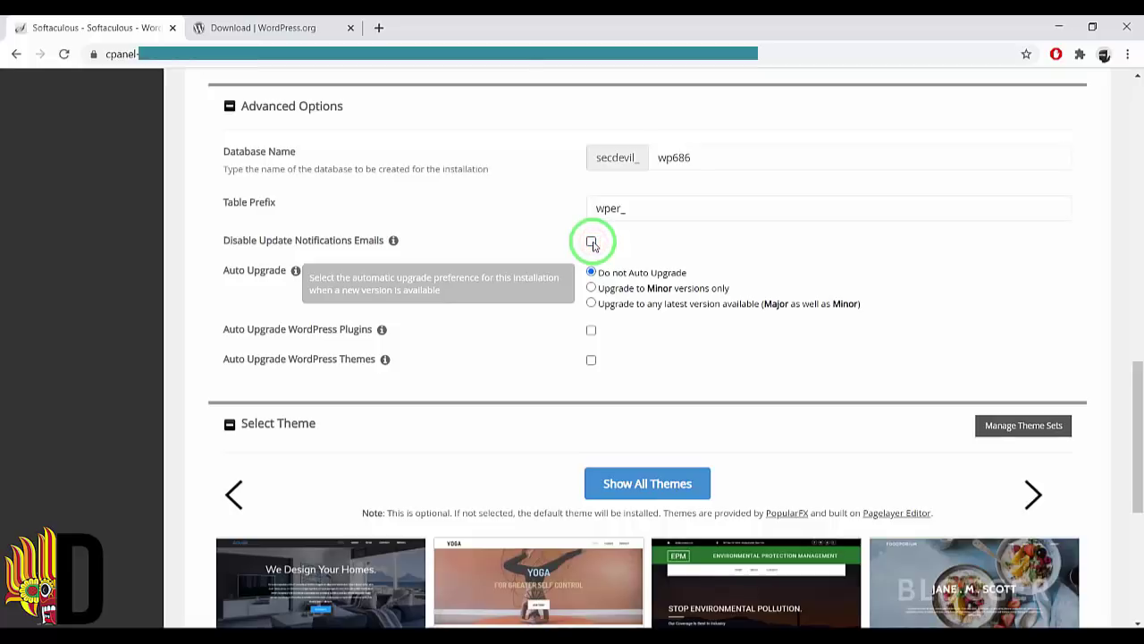
pyautogui.moveTo(592, 243)
pyautogui.mouseDown()
pyautogui.moveTo(453, 310)
pyautogui.moveTo(202, 258)
pyautogui.moveTo(604, 265)
pyautogui.mouseUp()
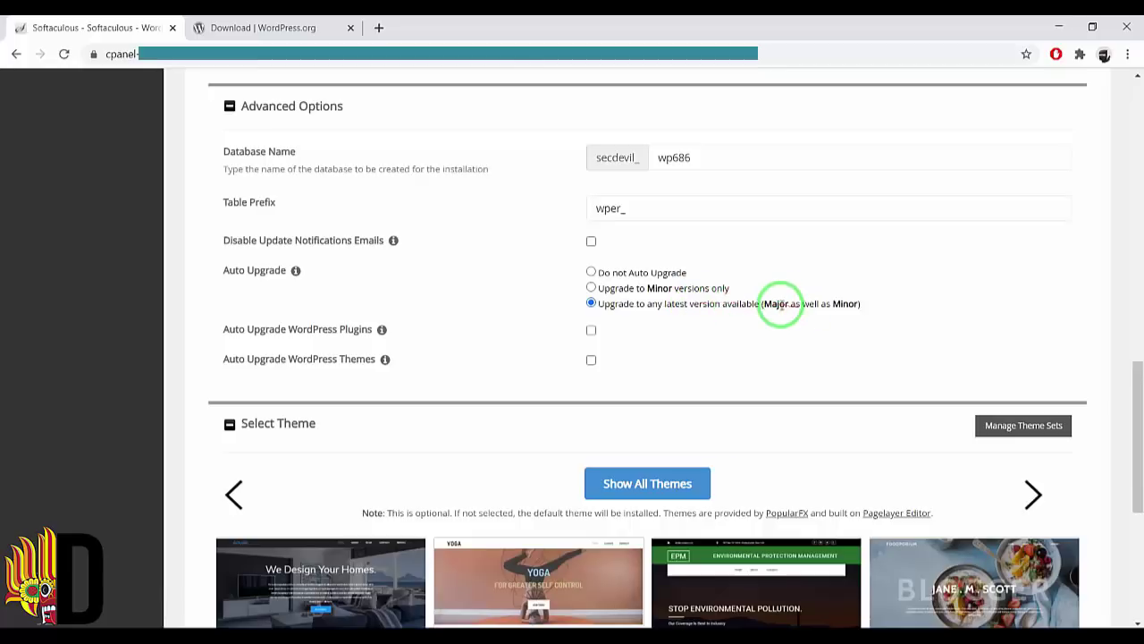
pyautogui.moveTo(863, 304); pyautogui.dragTo(528, 343)
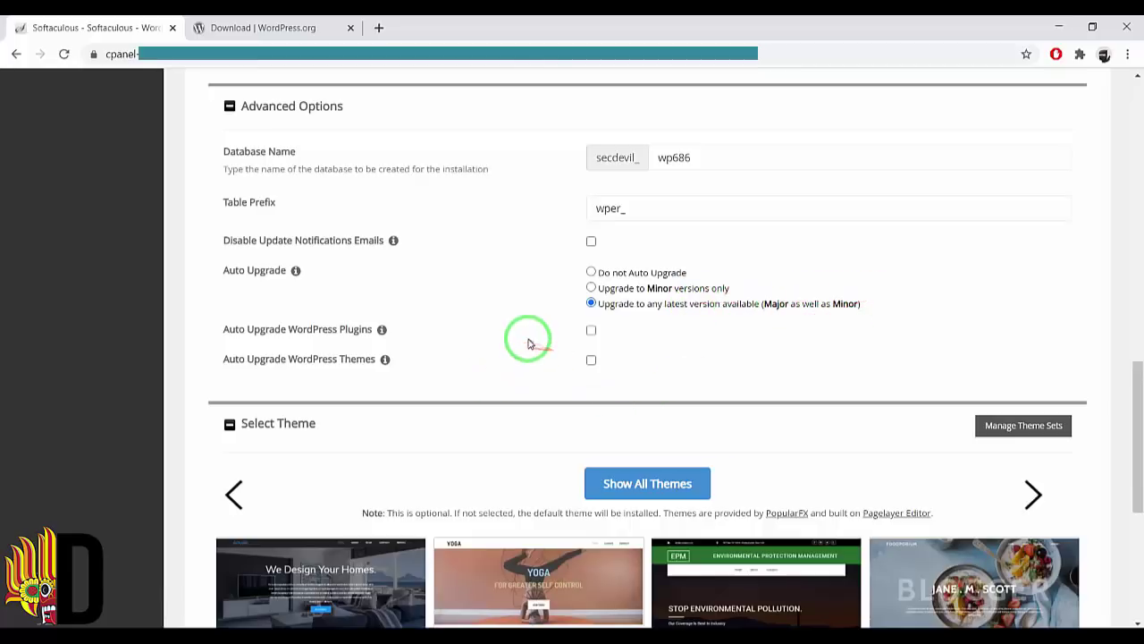
pyautogui.scroll(-1, 528, 344)
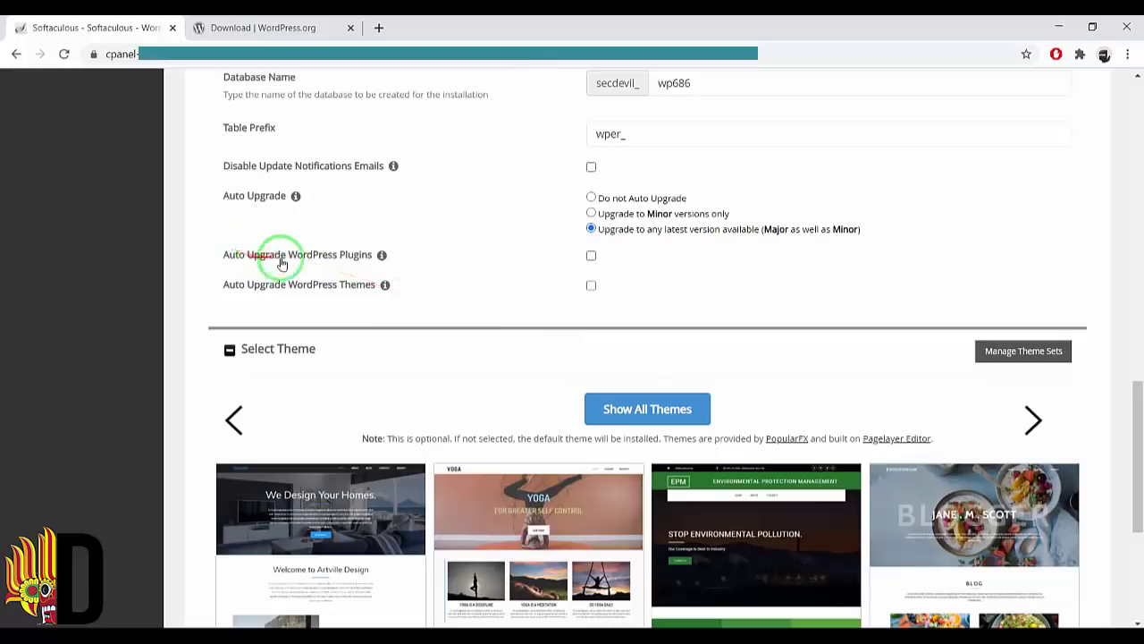
pyautogui.moveTo(422, 258)
pyautogui.click(590, 255)
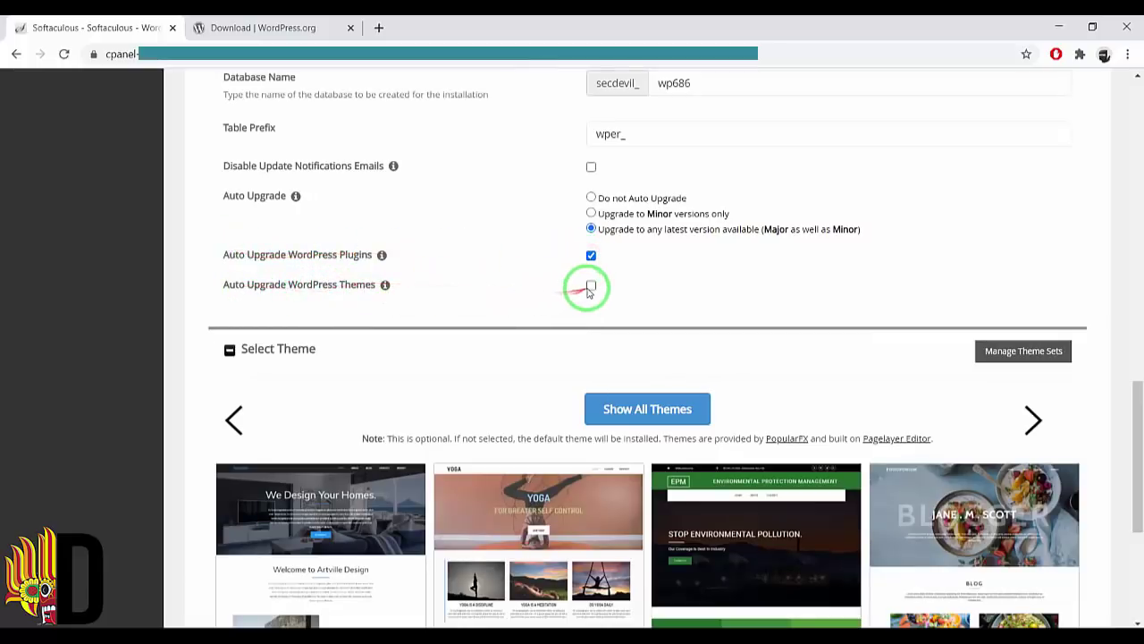
# View the EPM theme's full preview, then close it to return to the theme gallery
pyautogui.scroll(-2, 510, 294)
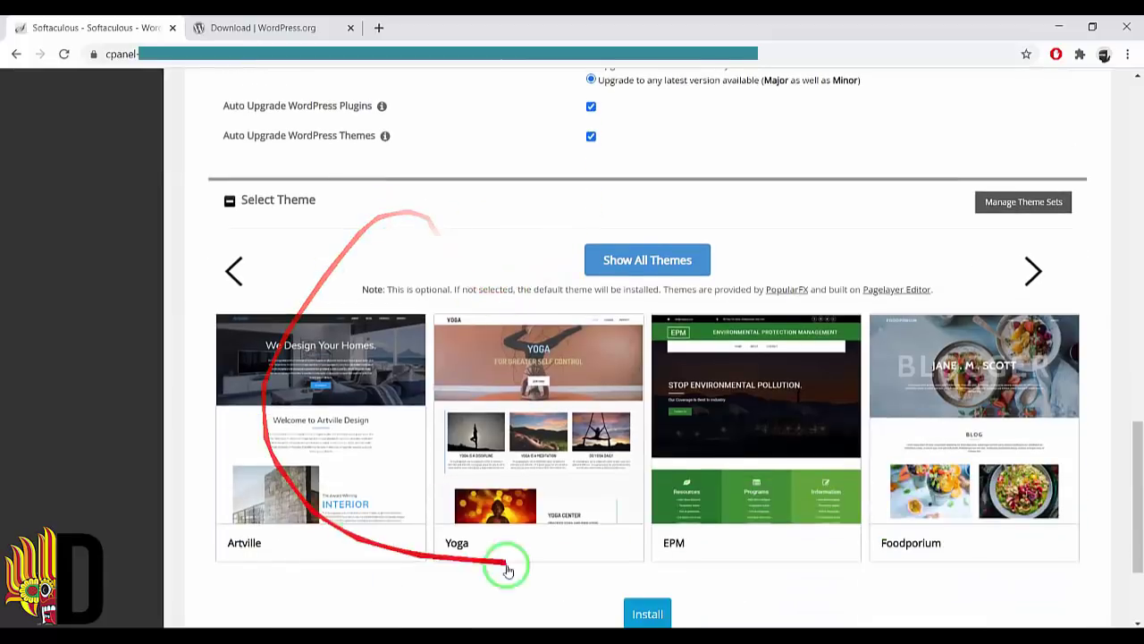
pyautogui.scroll(-1, 713, 335)
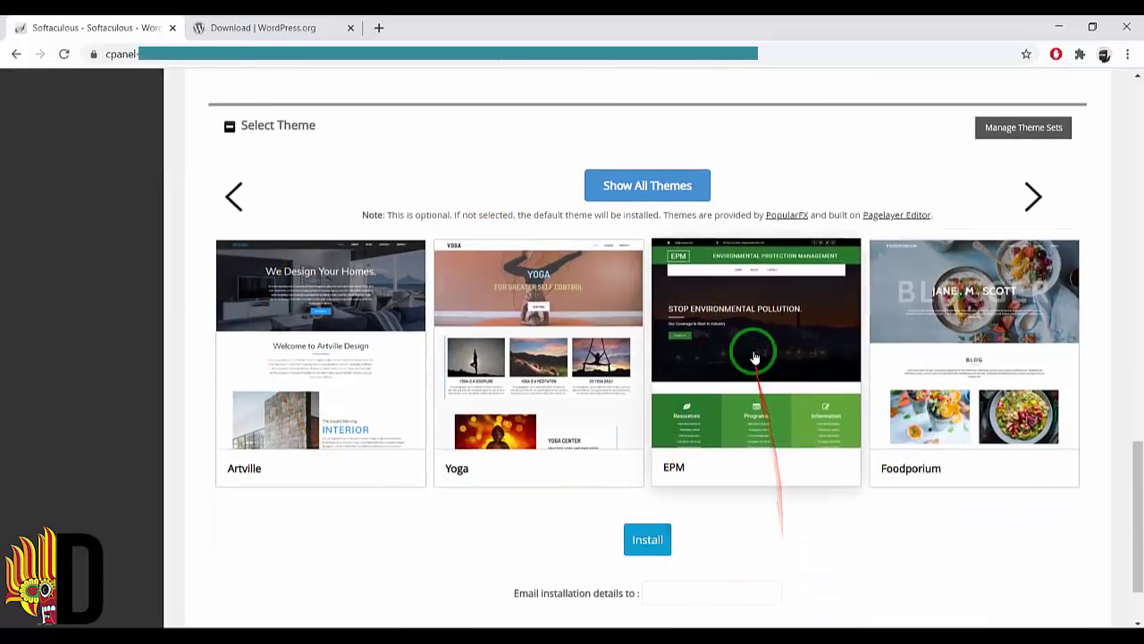
pyautogui.click(755, 357)
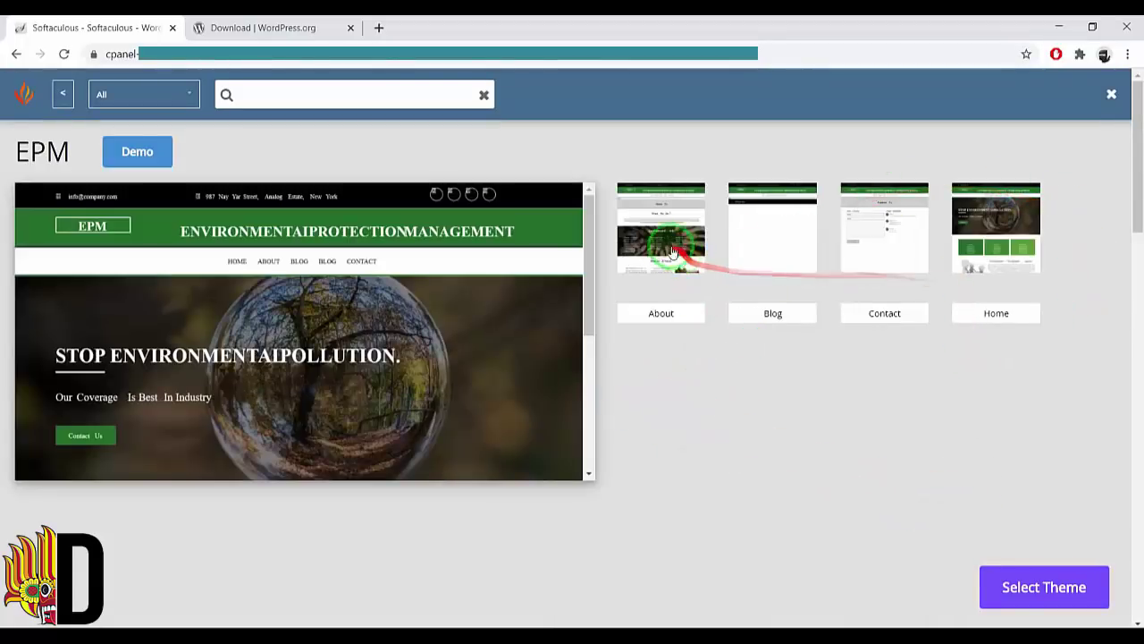
pyautogui.click(1110, 94)
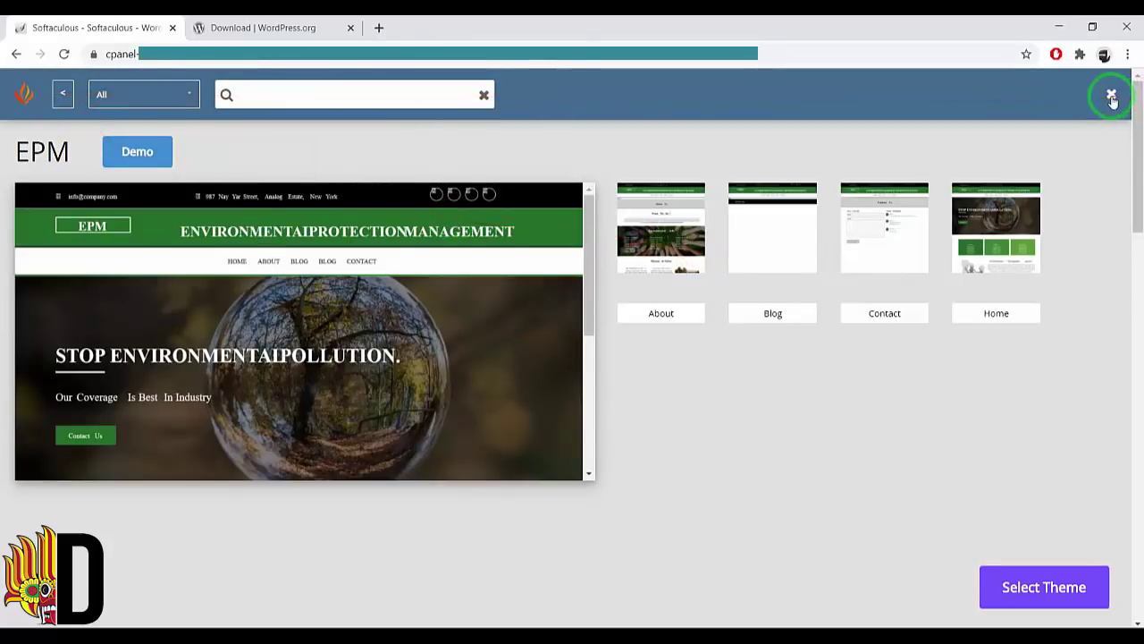
pyautogui.scroll(1, 685, 263)
# Leave 'Email installation details to' empty and submit the WordPress install
pyautogui.scroll(-1, 666, 376)
pyautogui.click(666, 500)
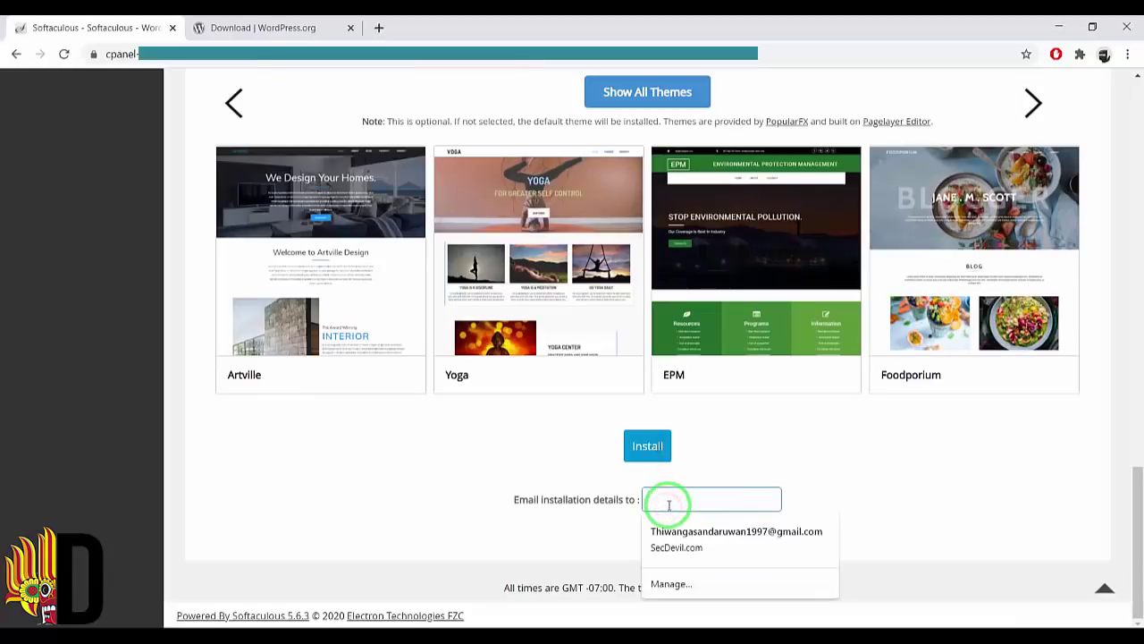
pyautogui.click(896, 495)
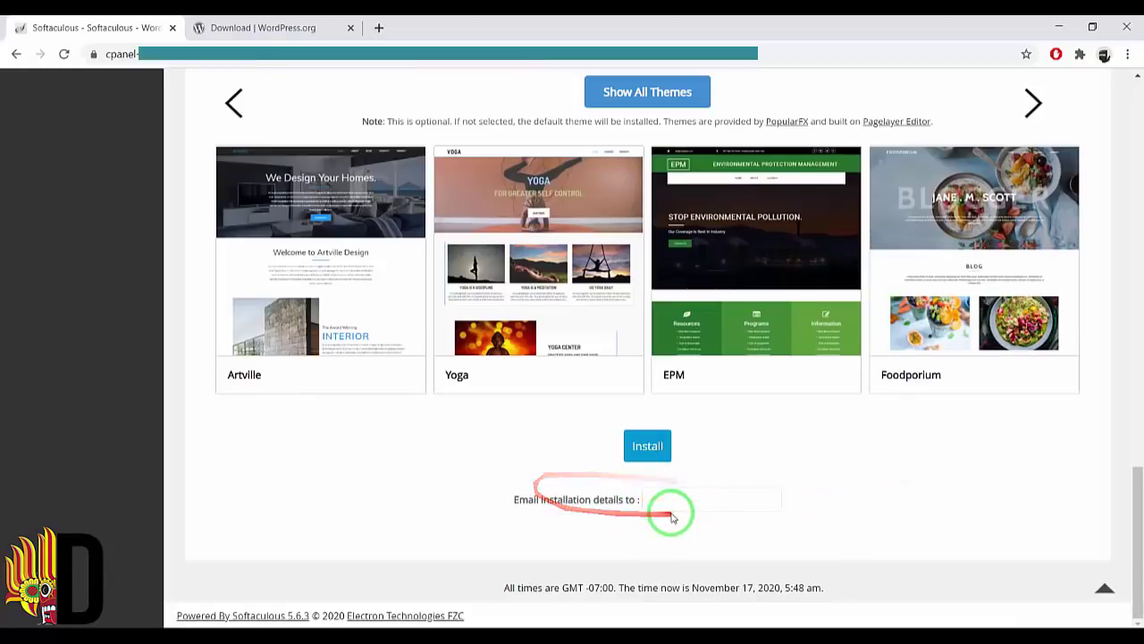
pyautogui.click(661, 448)
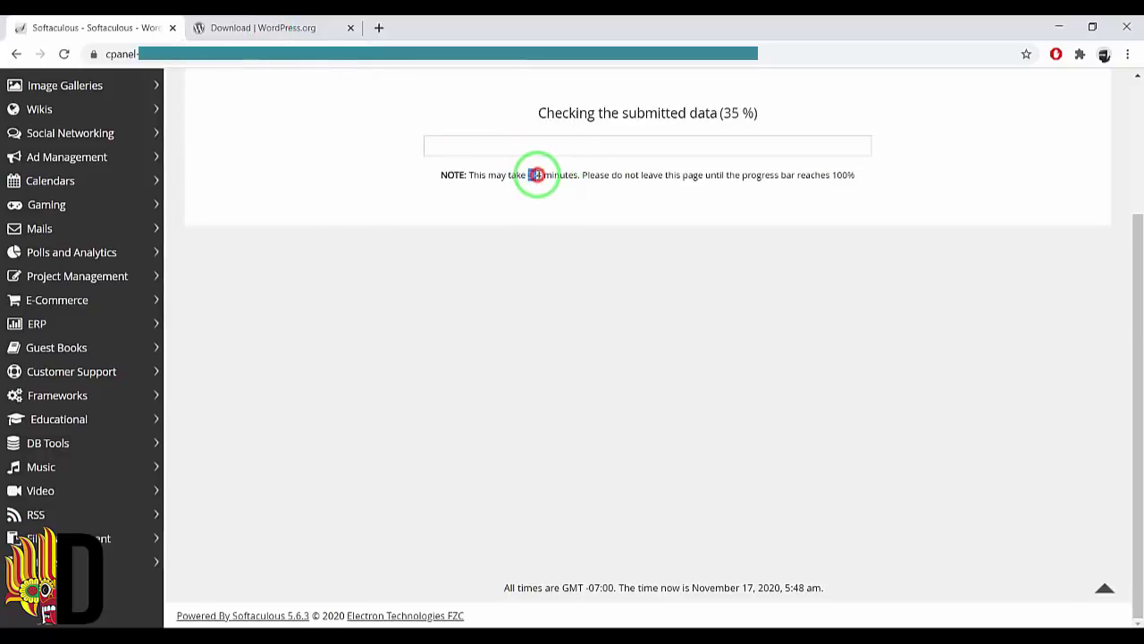
pyautogui.click(534, 182)
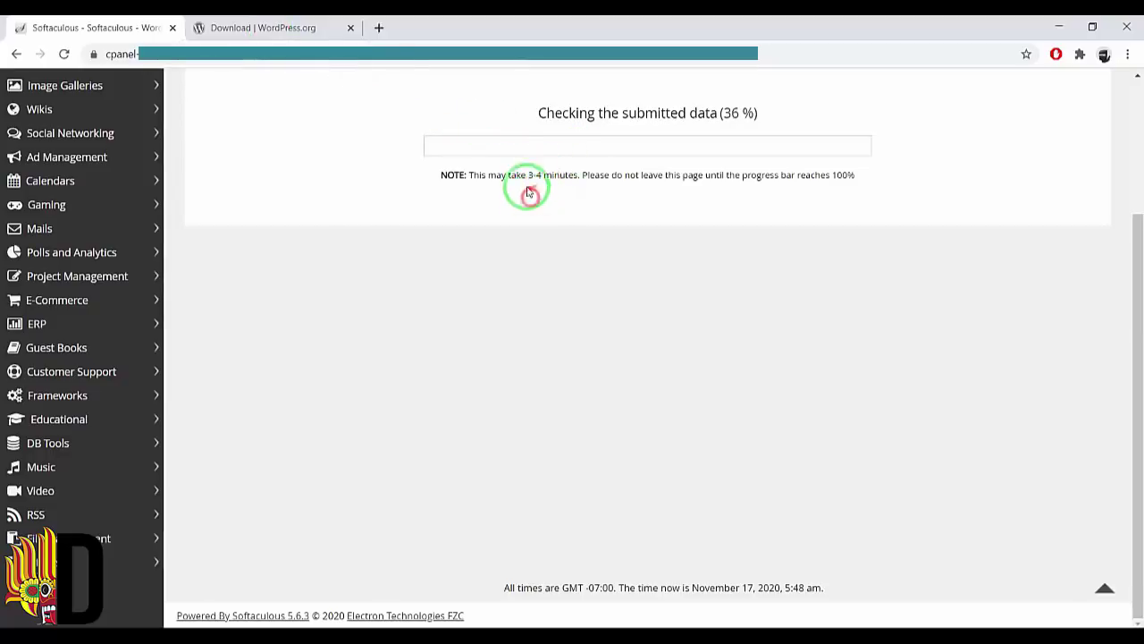
# View the Get WordPress page offering 5.5.3, briefly checking the Softaculous install progress
pyautogui.click(265, 30)
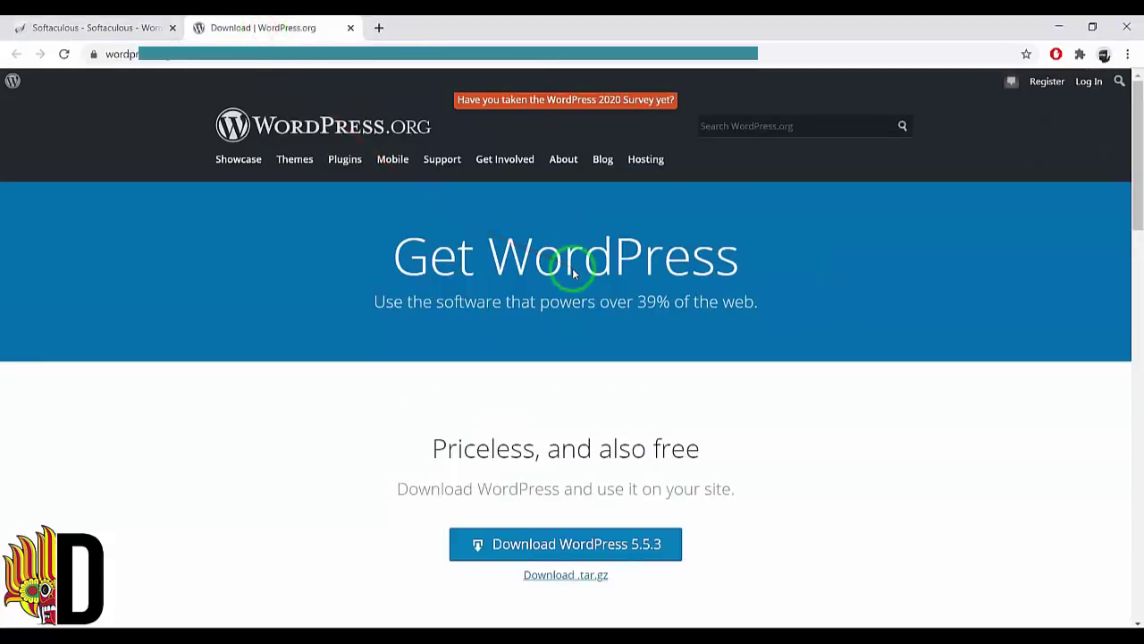
pyautogui.scroll(-10, 563, 277)
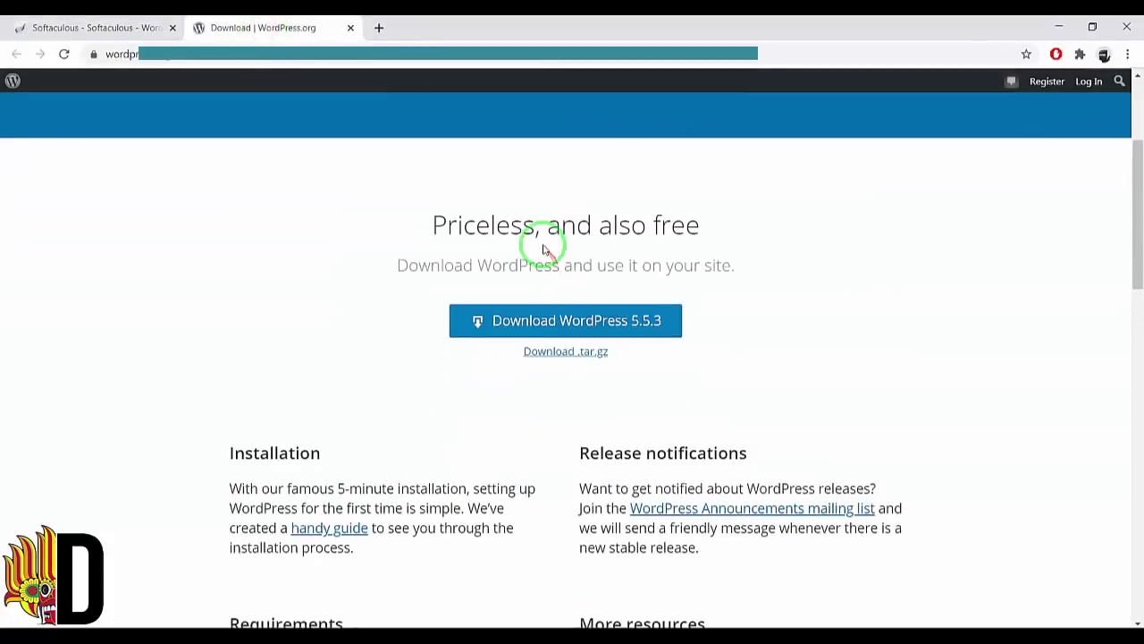
pyautogui.scroll(-4, 416, 294)
pyautogui.scroll(14, 417, 297)
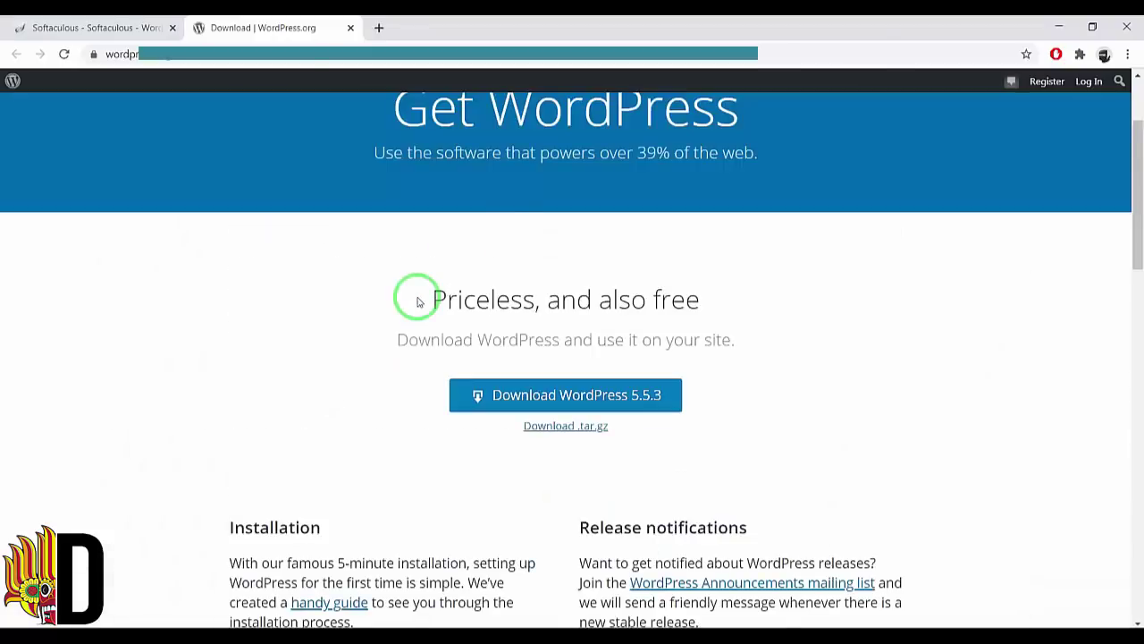
pyautogui.scroll(2, 644, 196)
pyautogui.moveTo(371, 306); pyautogui.dragTo(640, 359)
pyautogui.click(658, 338)
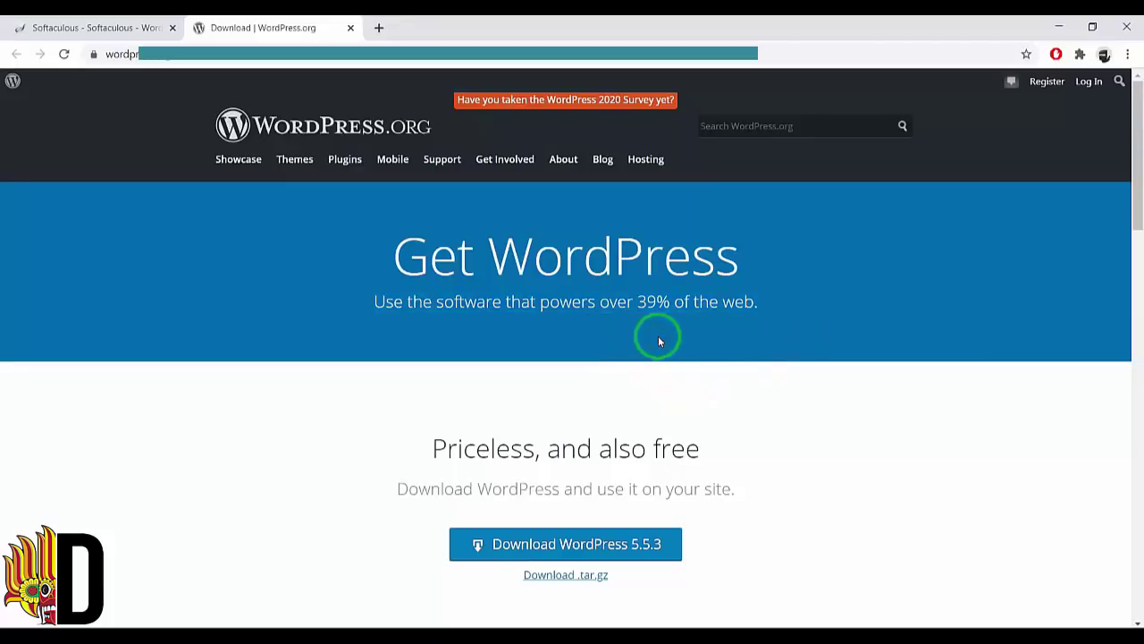
pyautogui.moveTo(685, 286)
pyautogui.mouseDown()
pyautogui.moveTo(695, 268)
pyautogui.moveTo(403, 243)
pyautogui.moveTo(497, 302)
pyautogui.mouseUp()
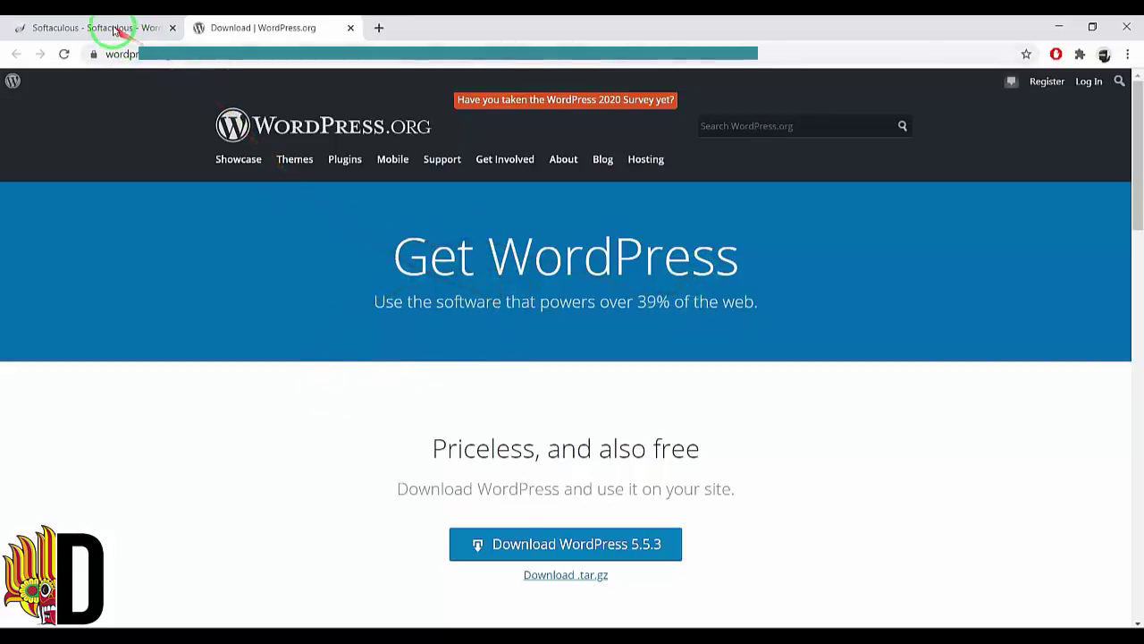
pyautogui.click(113, 26)
pyautogui.click(255, 27)
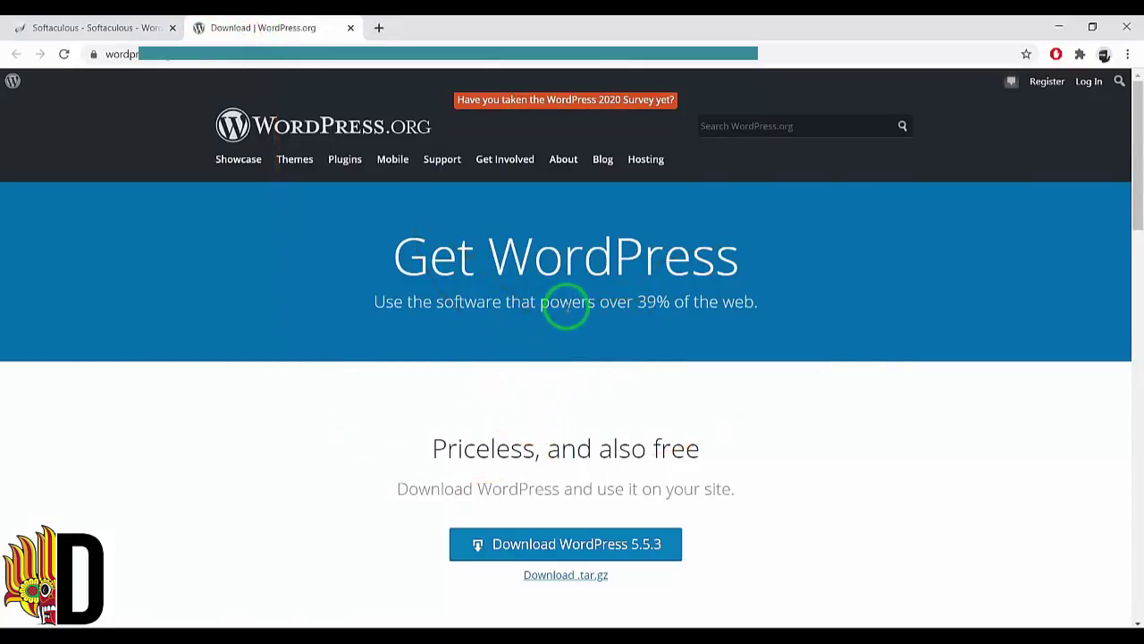
# Open the new site's Administrative URL in a new tab and switch to its dashboard
pyautogui.click(94, 27)
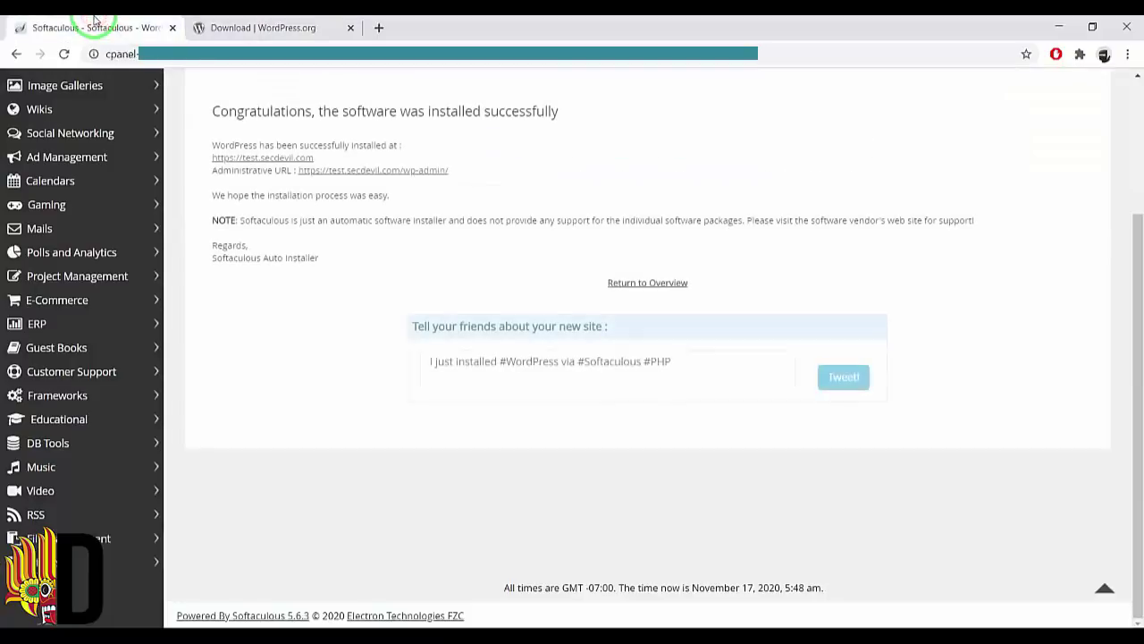
pyautogui.rightClick(427, 171)
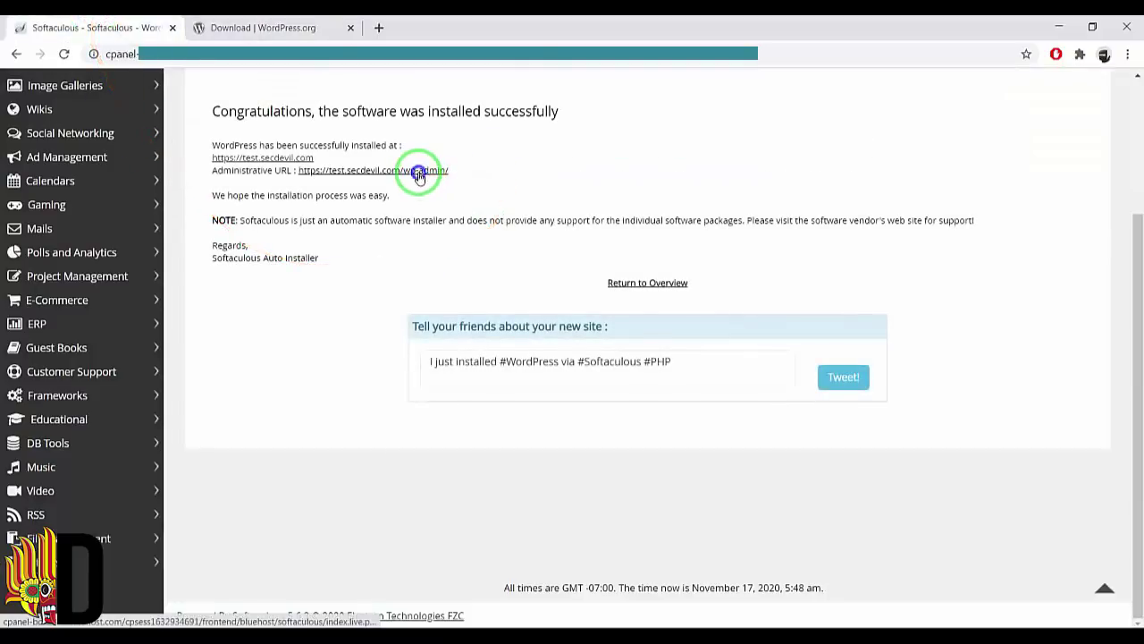
pyautogui.click(437, 179)
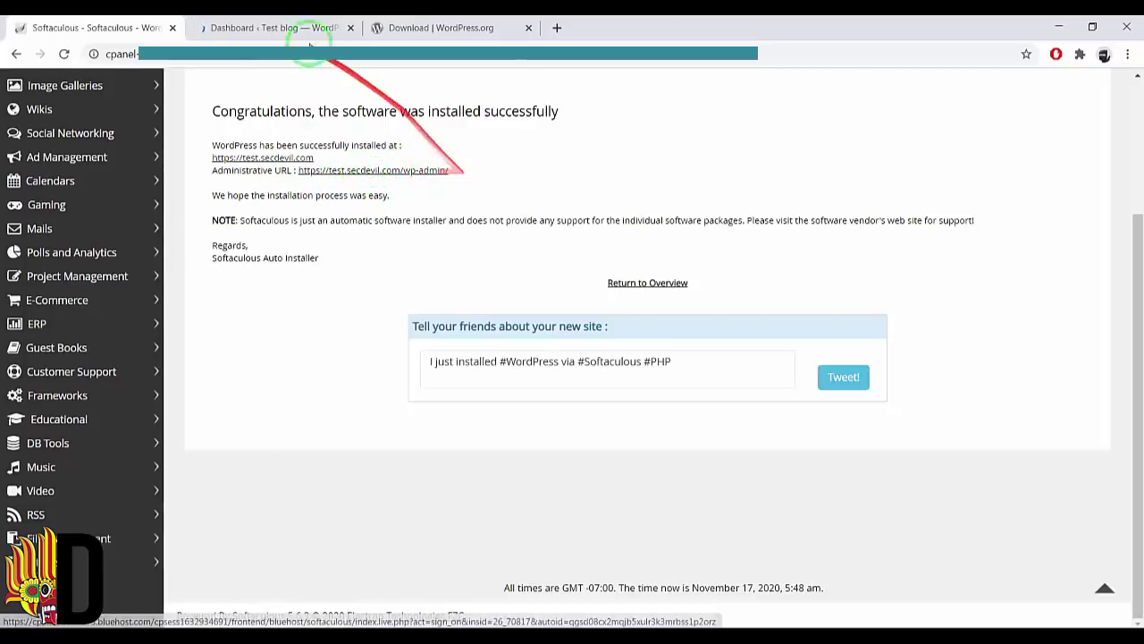
pyautogui.click(287, 23)
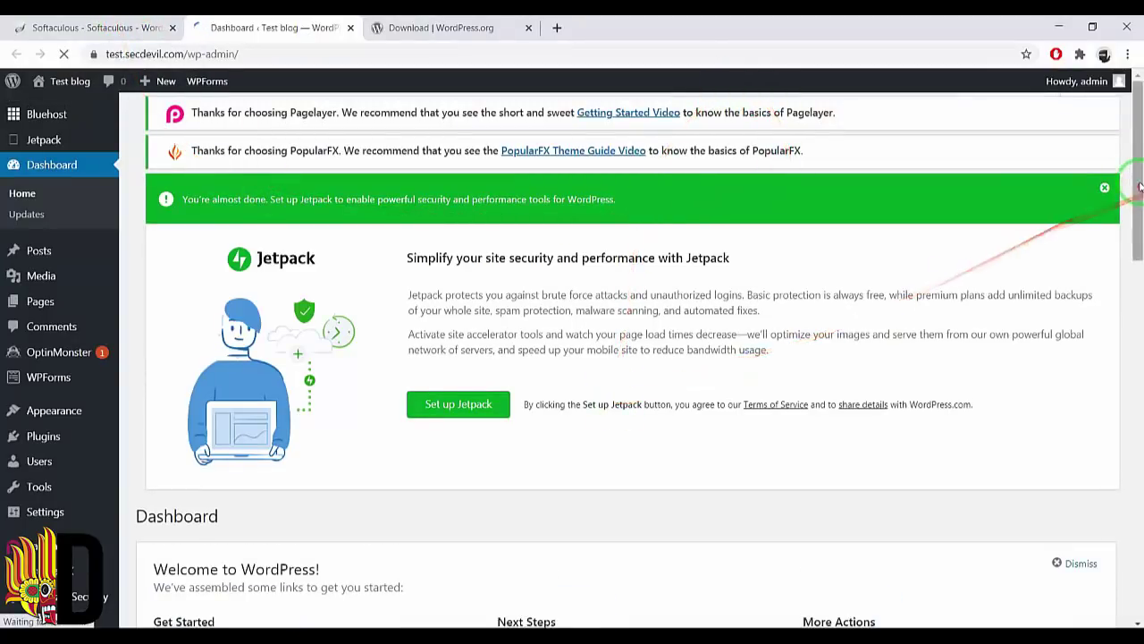
# Close the Jetpack setup banner and dismiss the Welcome to WordPress panel
pyautogui.scroll(-7, 674, 354)
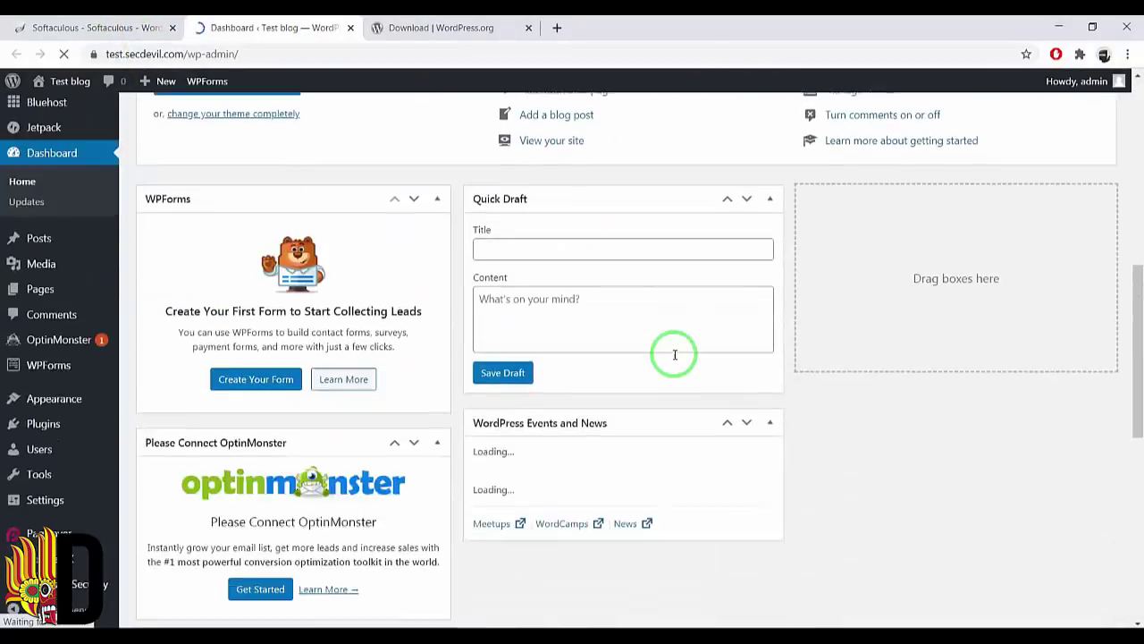
pyautogui.scroll(-6, 675, 354)
pyautogui.scroll(12, 675, 354)
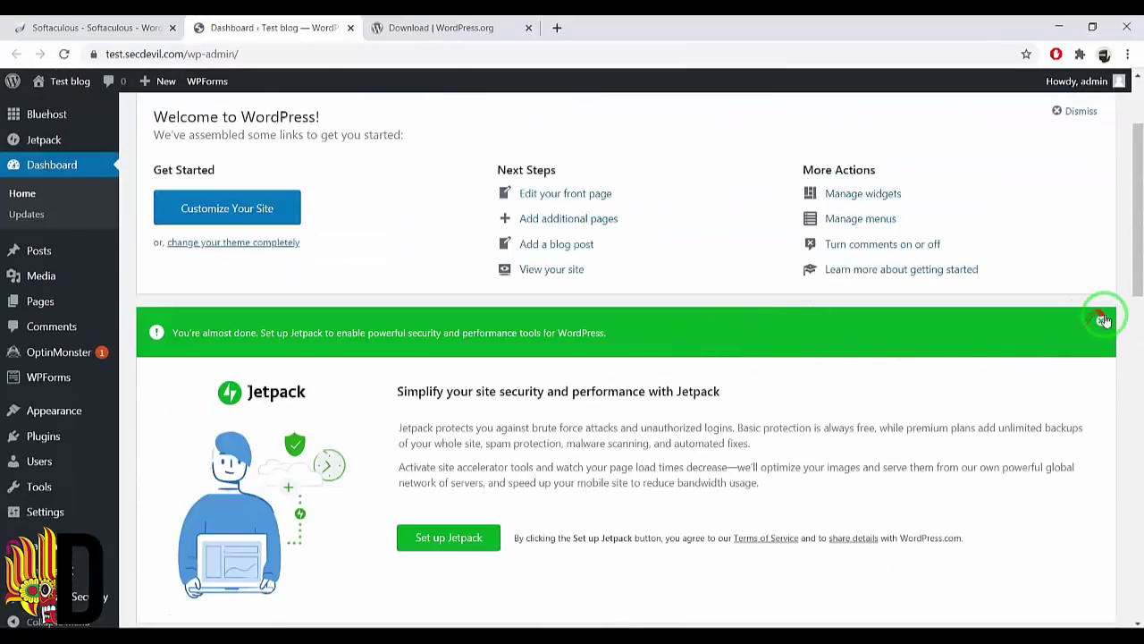
pyautogui.click(1105, 320)
pyautogui.click(1077, 111)
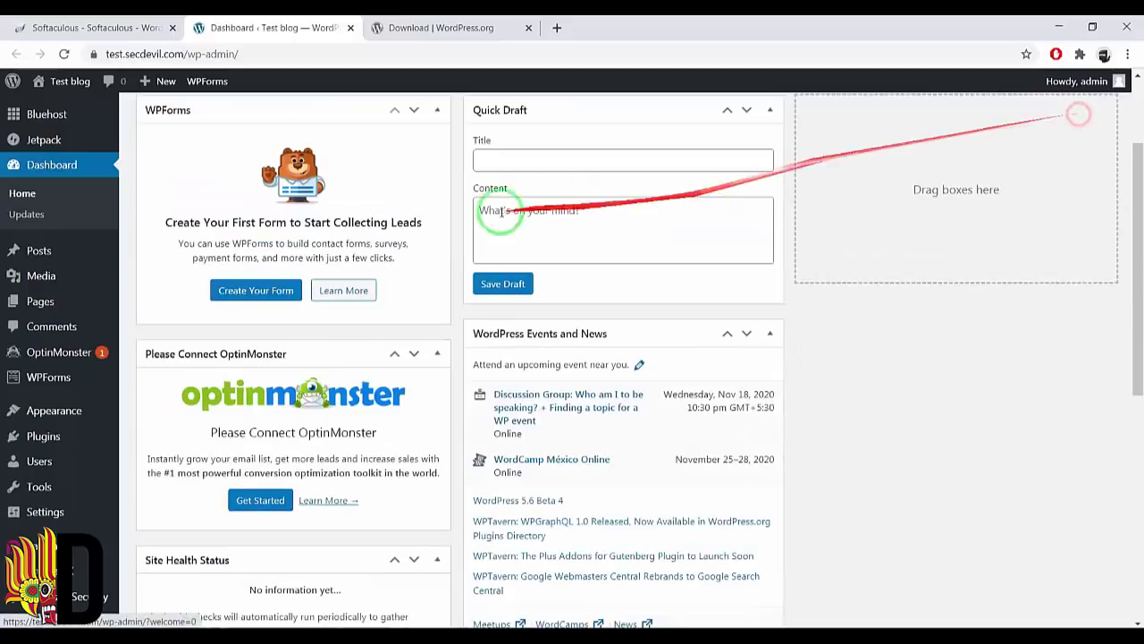
# Open the Test blog's Visit Site link in a new tab
pyautogui.moveTo(56, 81)
pyautogui.rightClick(54, 108)
pyautogui.click(65, 119)
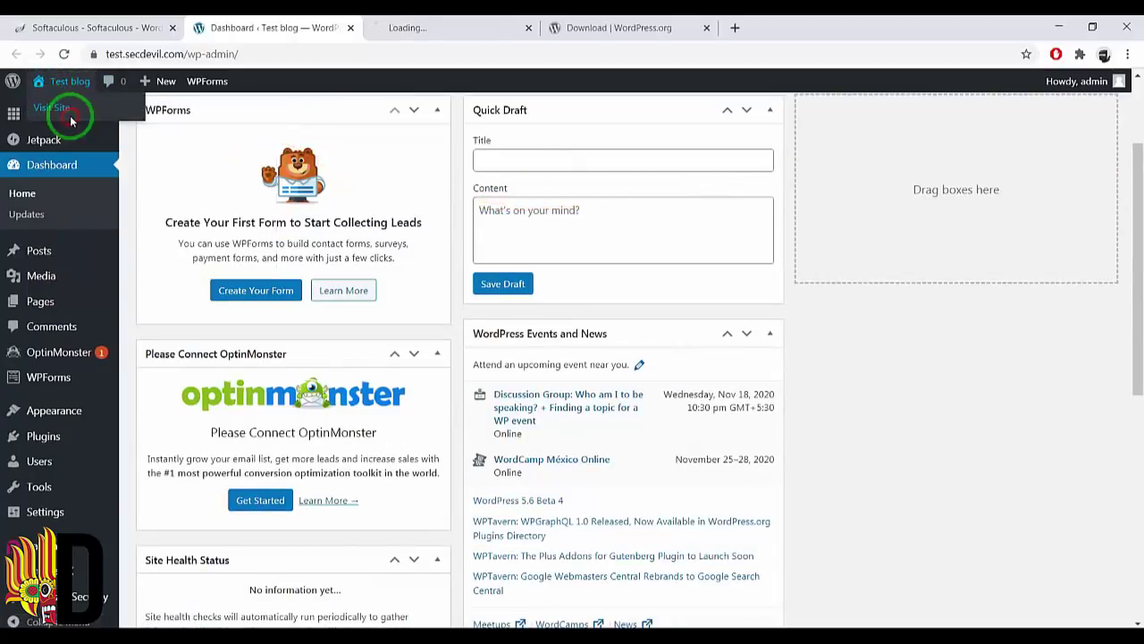
# Scroll through the live Test blog in the EPM theme, then return to the WordPress.org tab
pyautogui.click(413, 18)
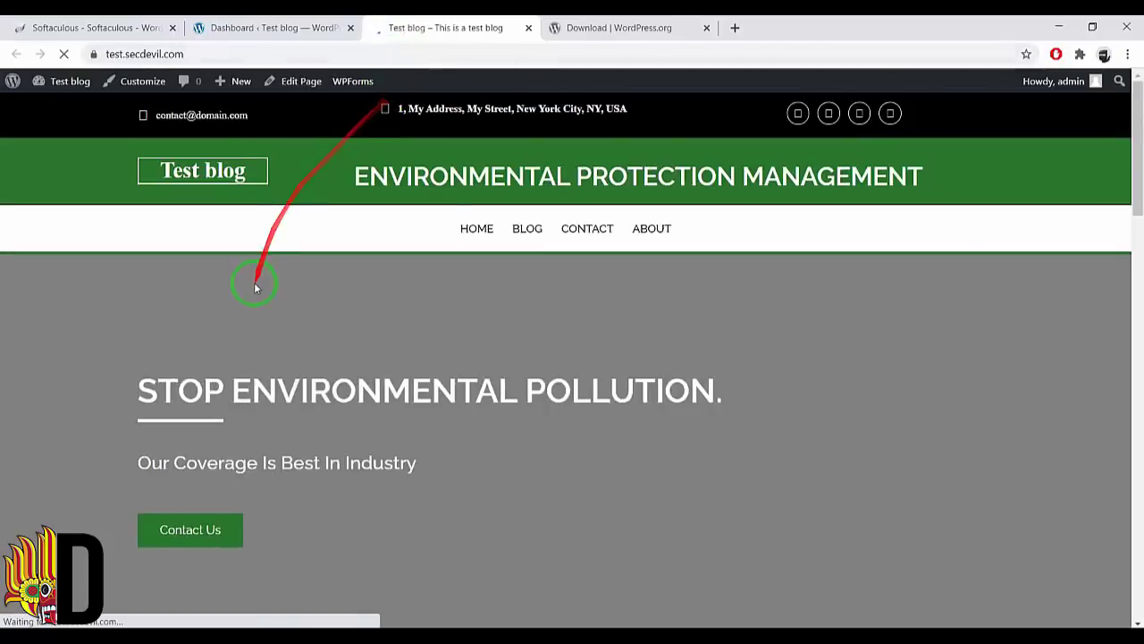
pyautogui.moveTo(1137, 134); pyautogui.dragTo(1137, 98)
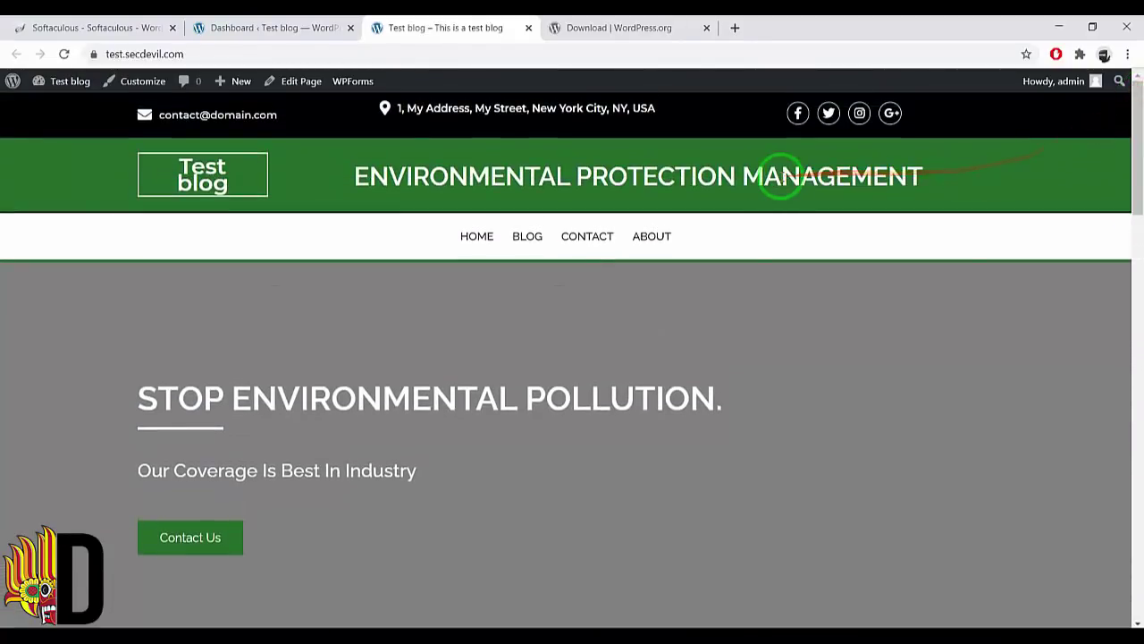
pyautogui.scroll(-8, 778, 179)
pyautogui.scroll(-10, 778, 183)
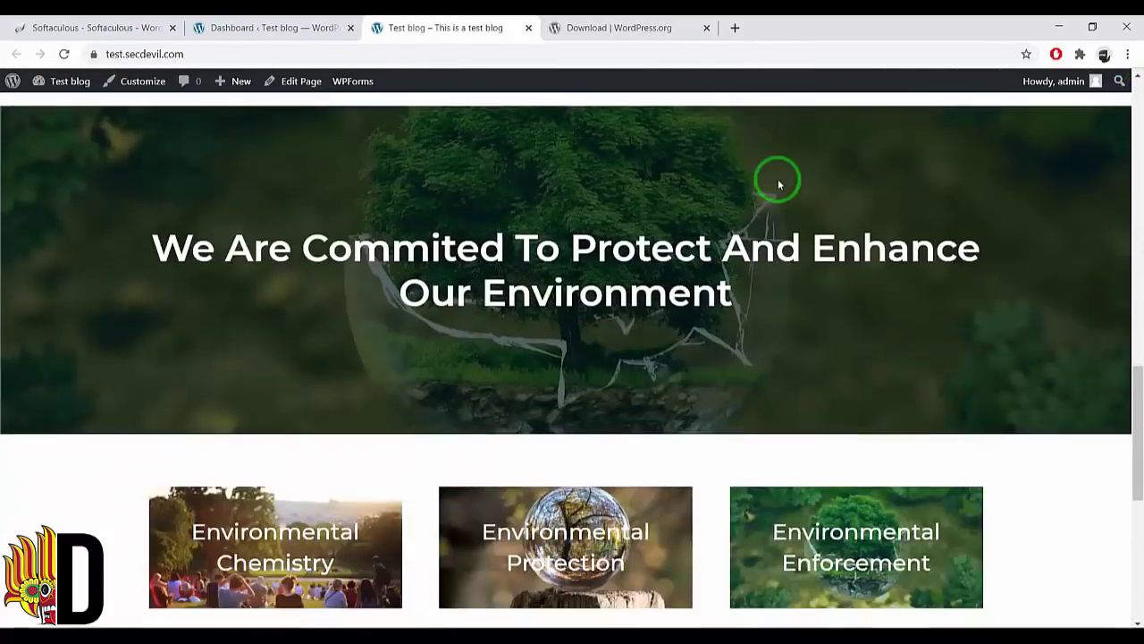
pyautogui.scroll(10, 778, 184)
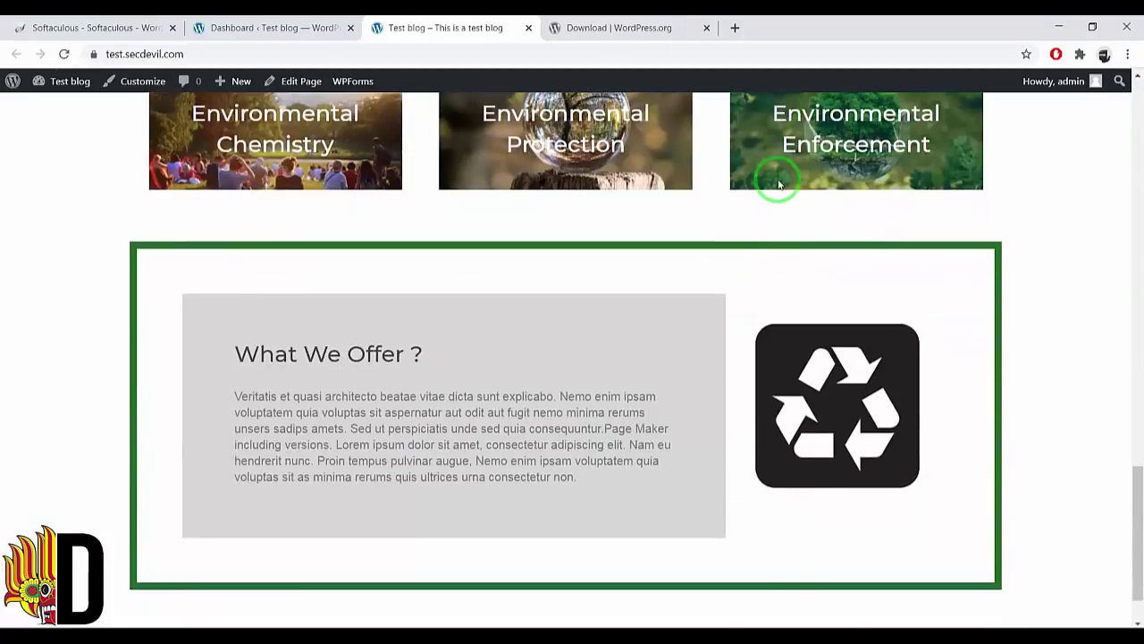
pyautogui.scroll(5, 777, 183)
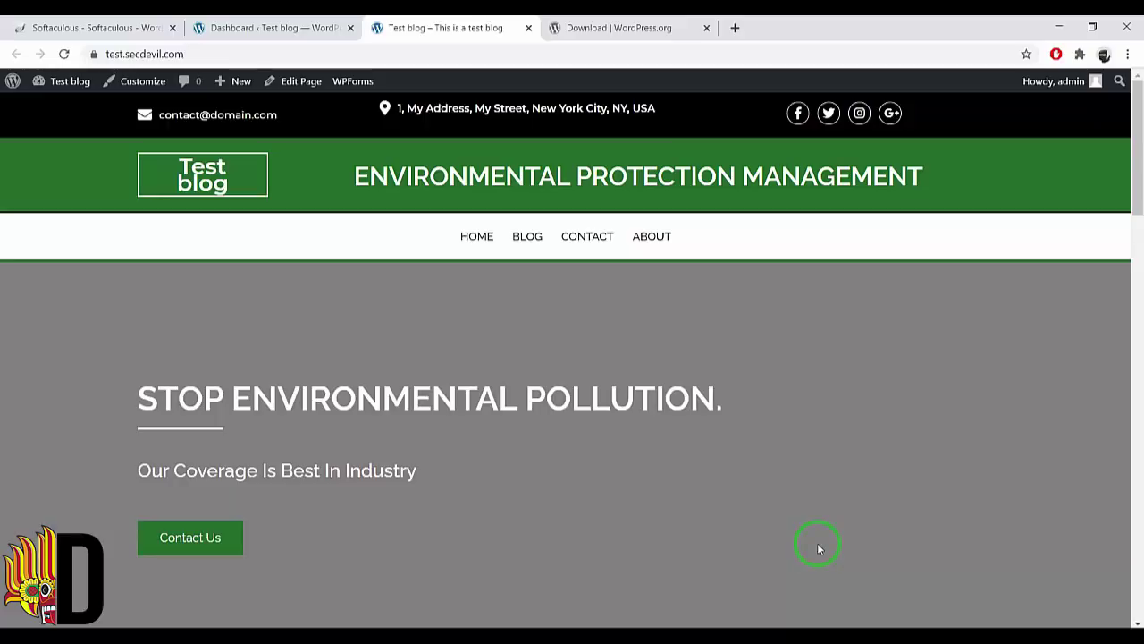
pyautogui.click(657, 25)
# Replace the tab's URL with si.secdevil.com and load the SecDevil blog
pyautogui.click(604, 53)
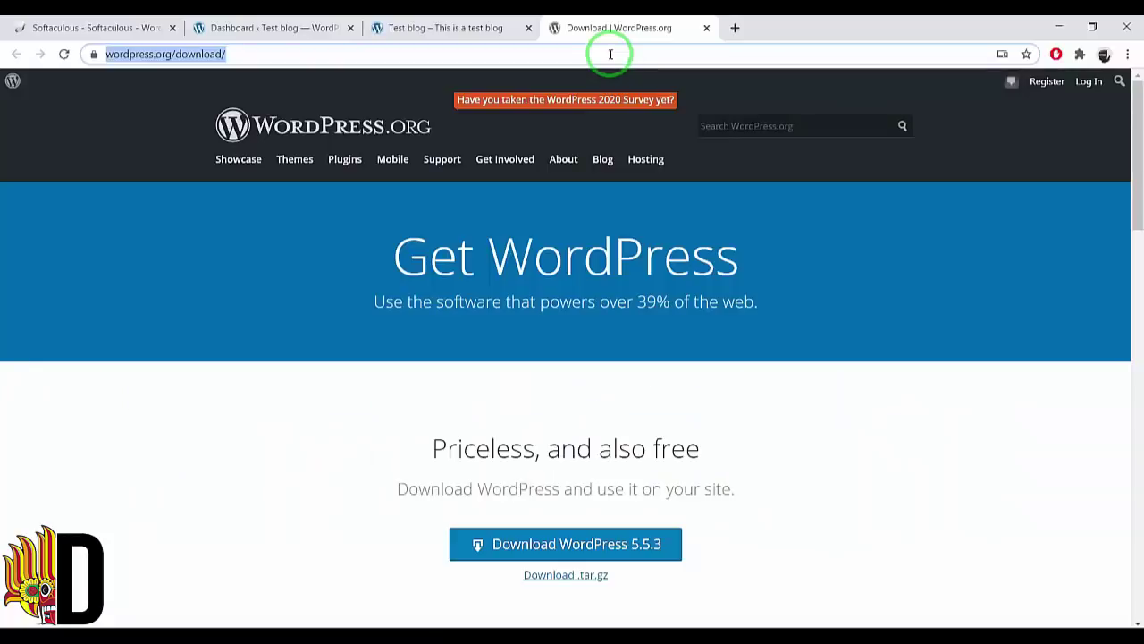
pyautogui.write('si.secdevil.com')
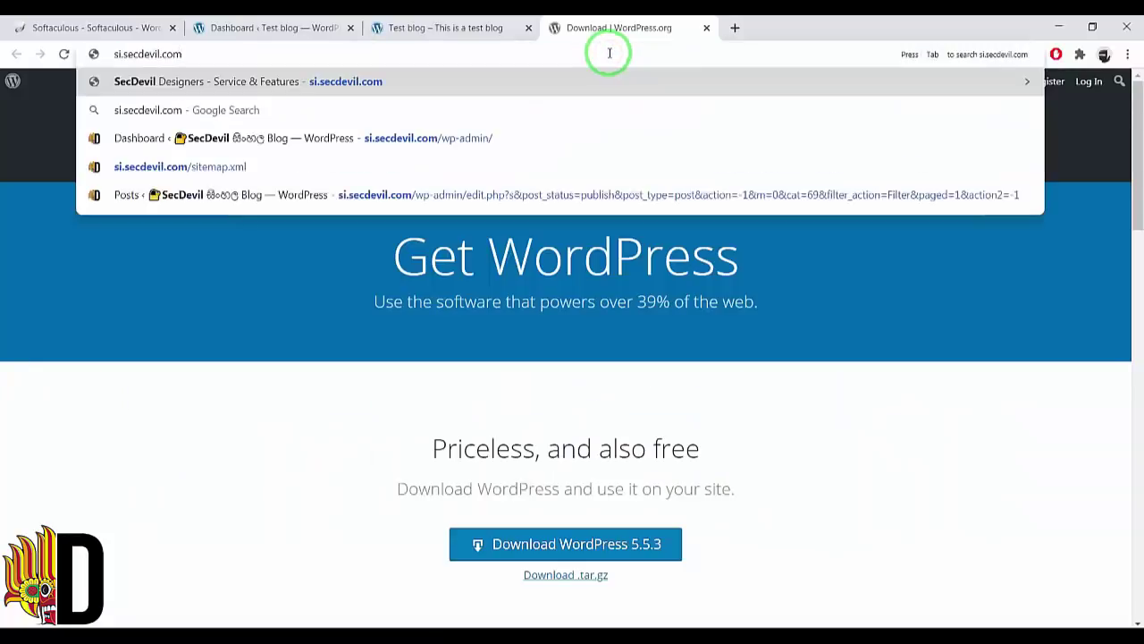
pyautogui.press('Return')
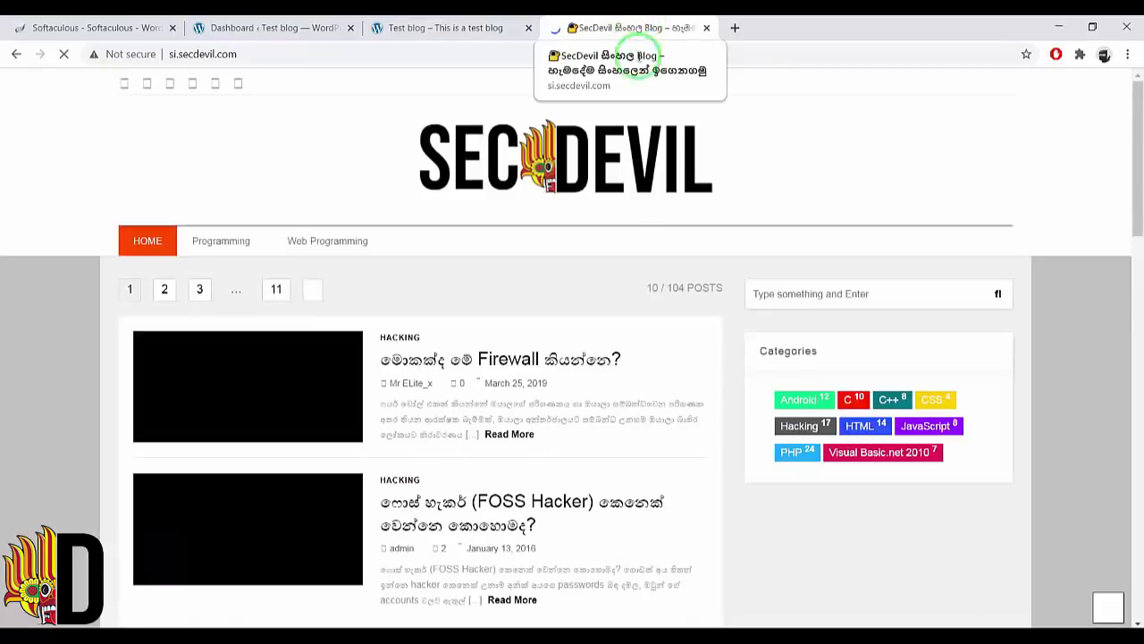
pyautogui.scroll(-15, 577, 206)
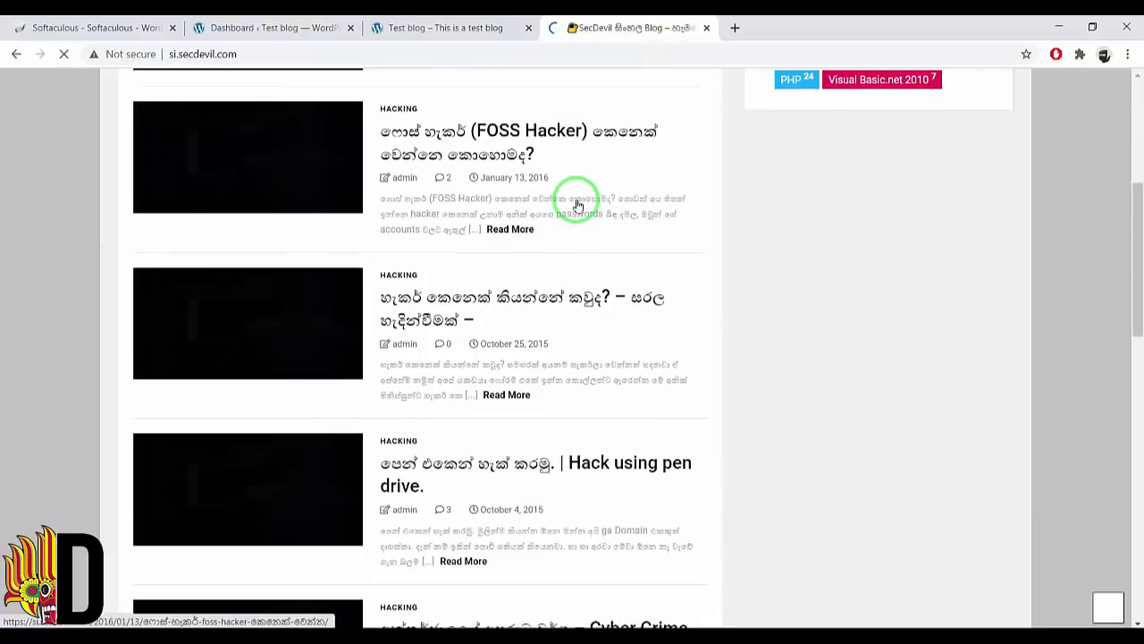
pyautogui.scroll(-2, 577, 206)
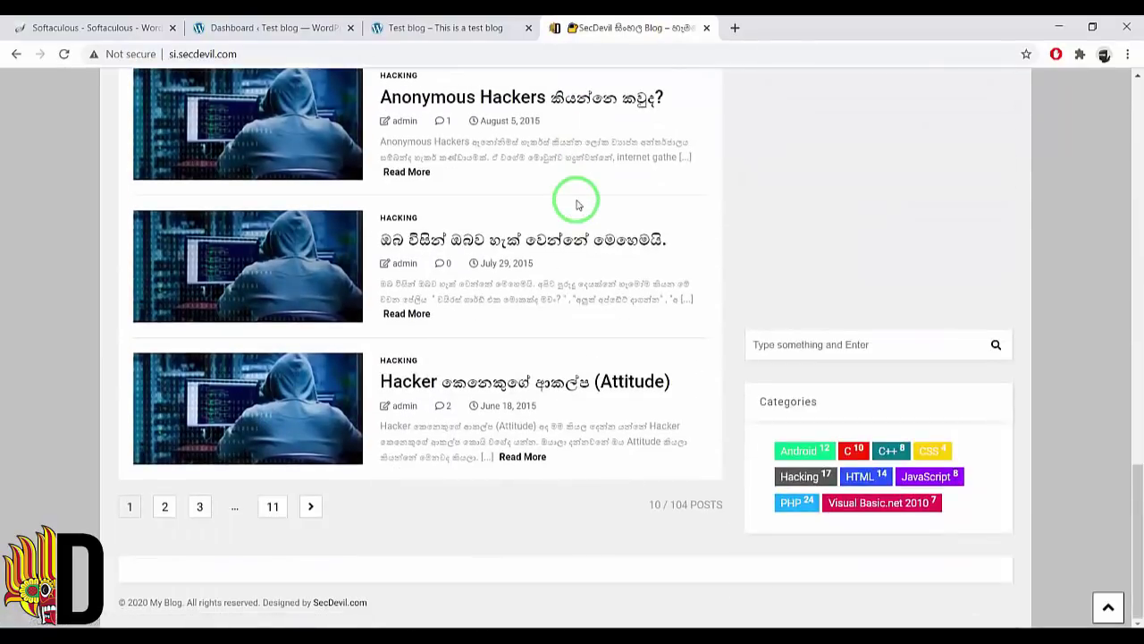
pyautogui.scroll(3, 577, 206)
pyautogui.scroll(7, 578, 205)
pyautogui.scroll(8, 578, 205)
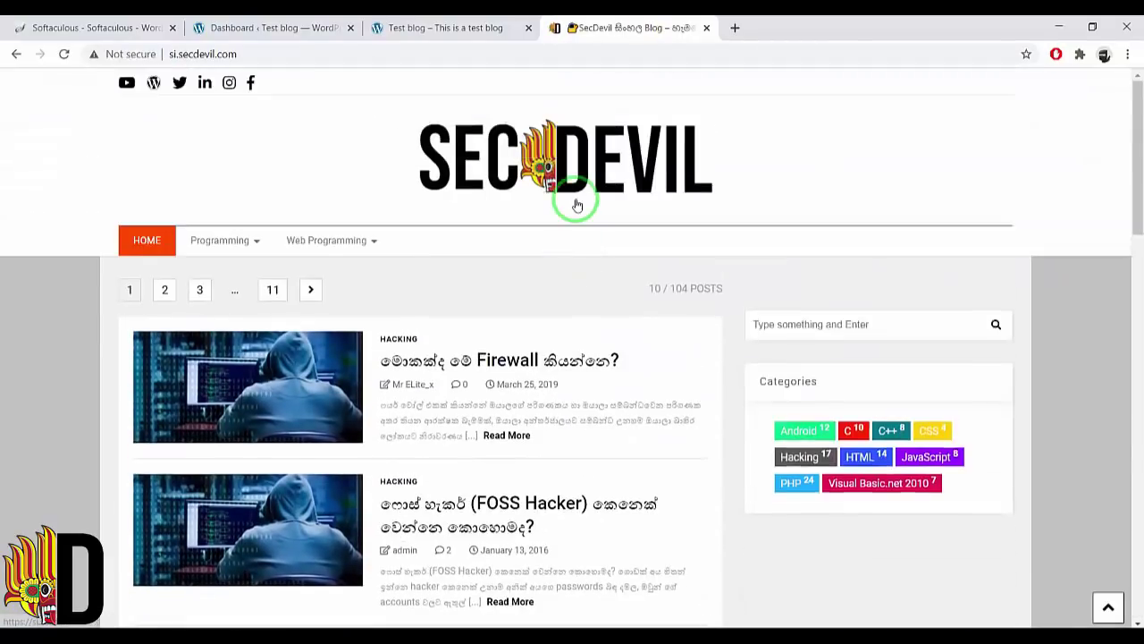
pyautogui.moveTo(366, 241)
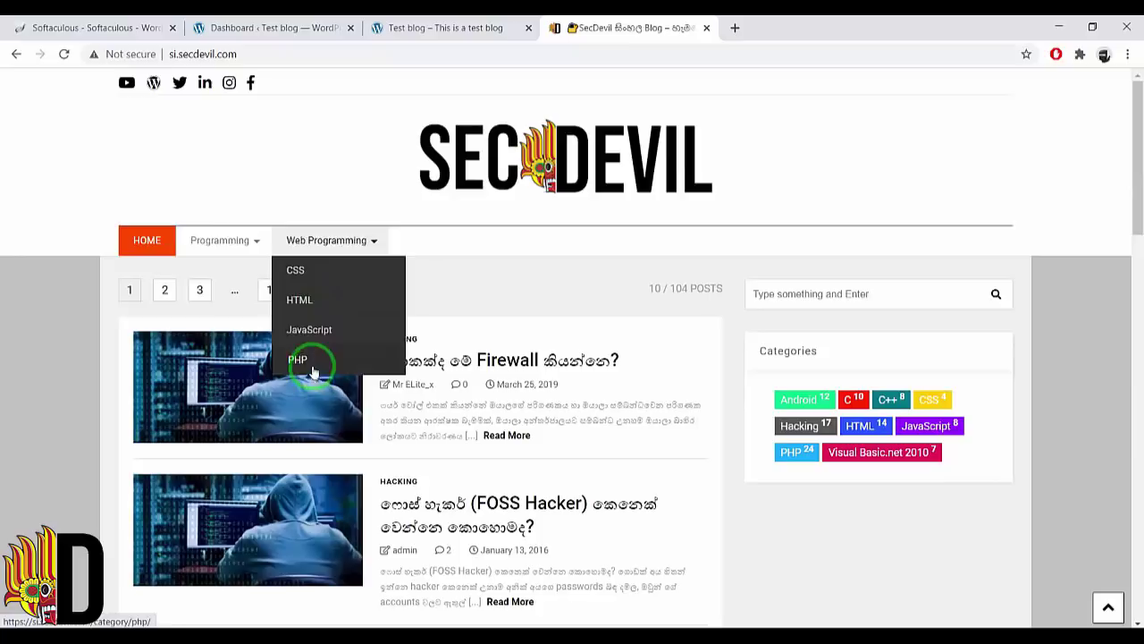
pyautogui.moveTo(235, 239)
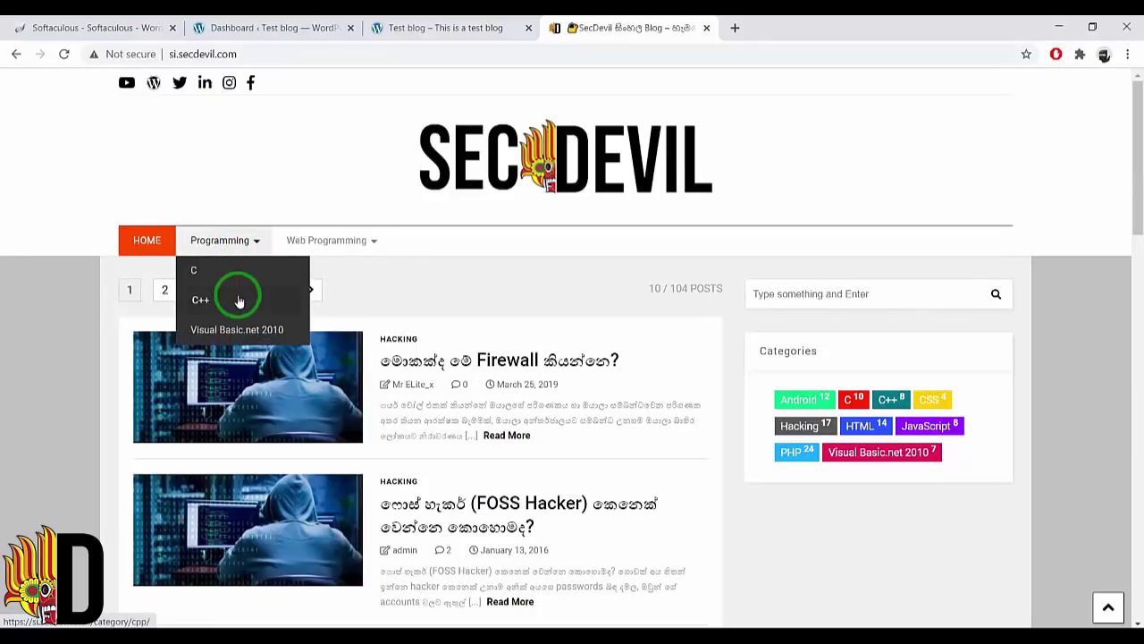